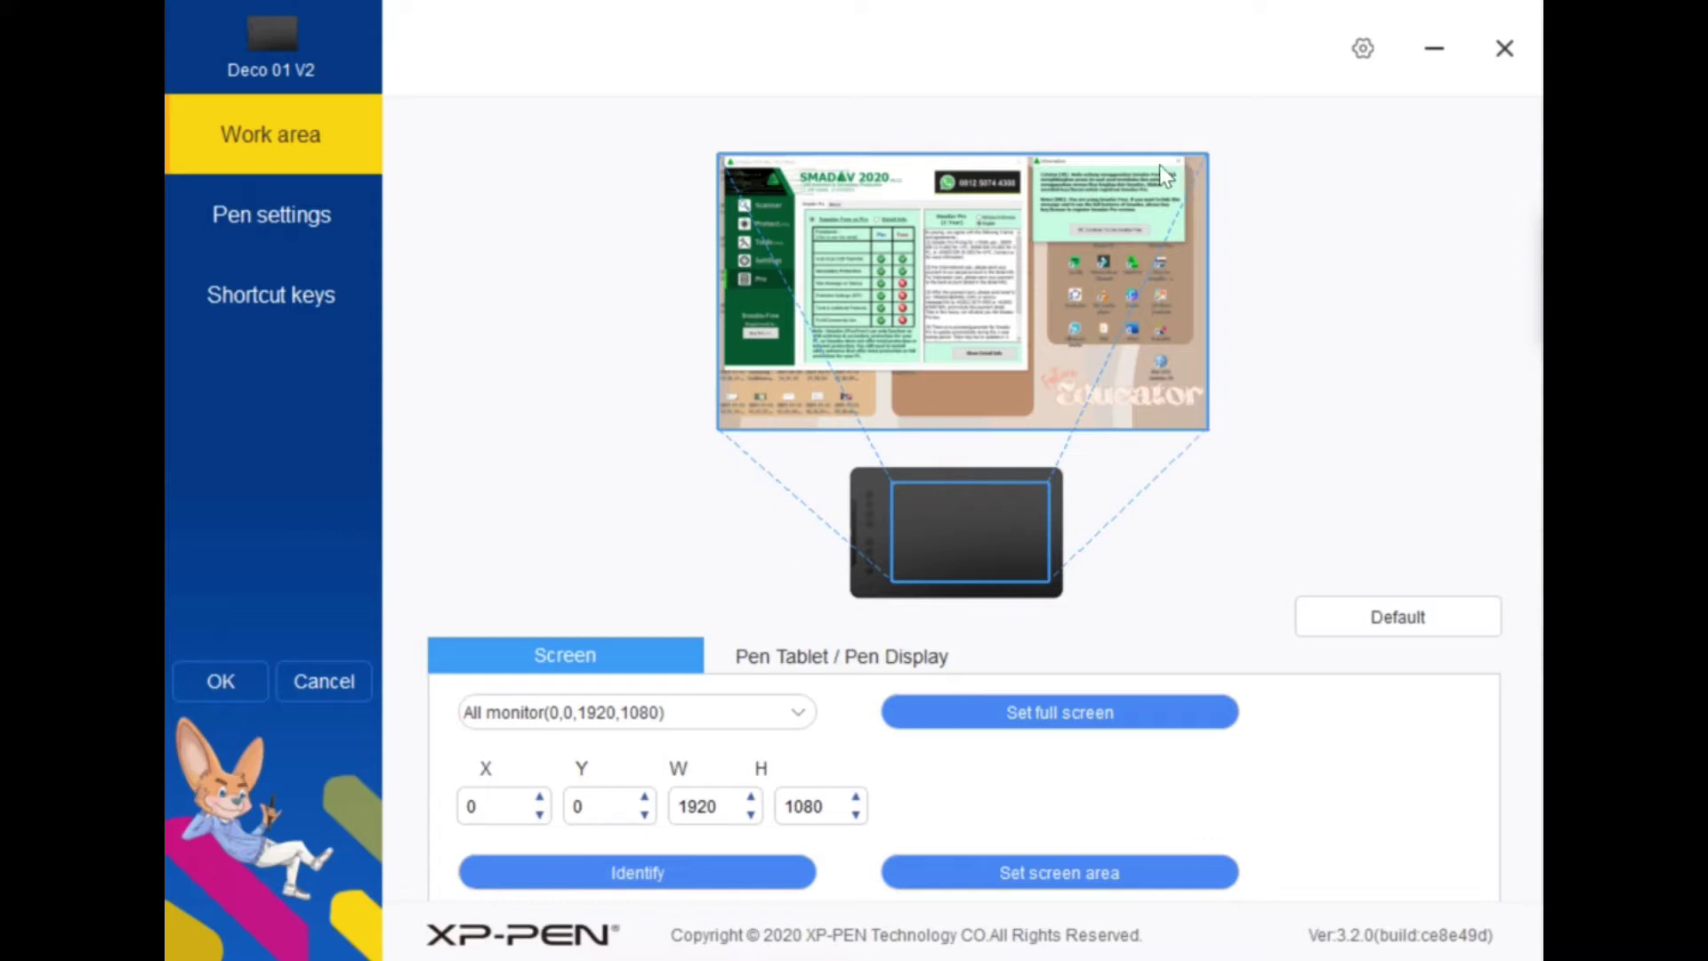
Step: Review the tablet's work area mapping, the pen button assignments and the pressure settings
click(996, 714)
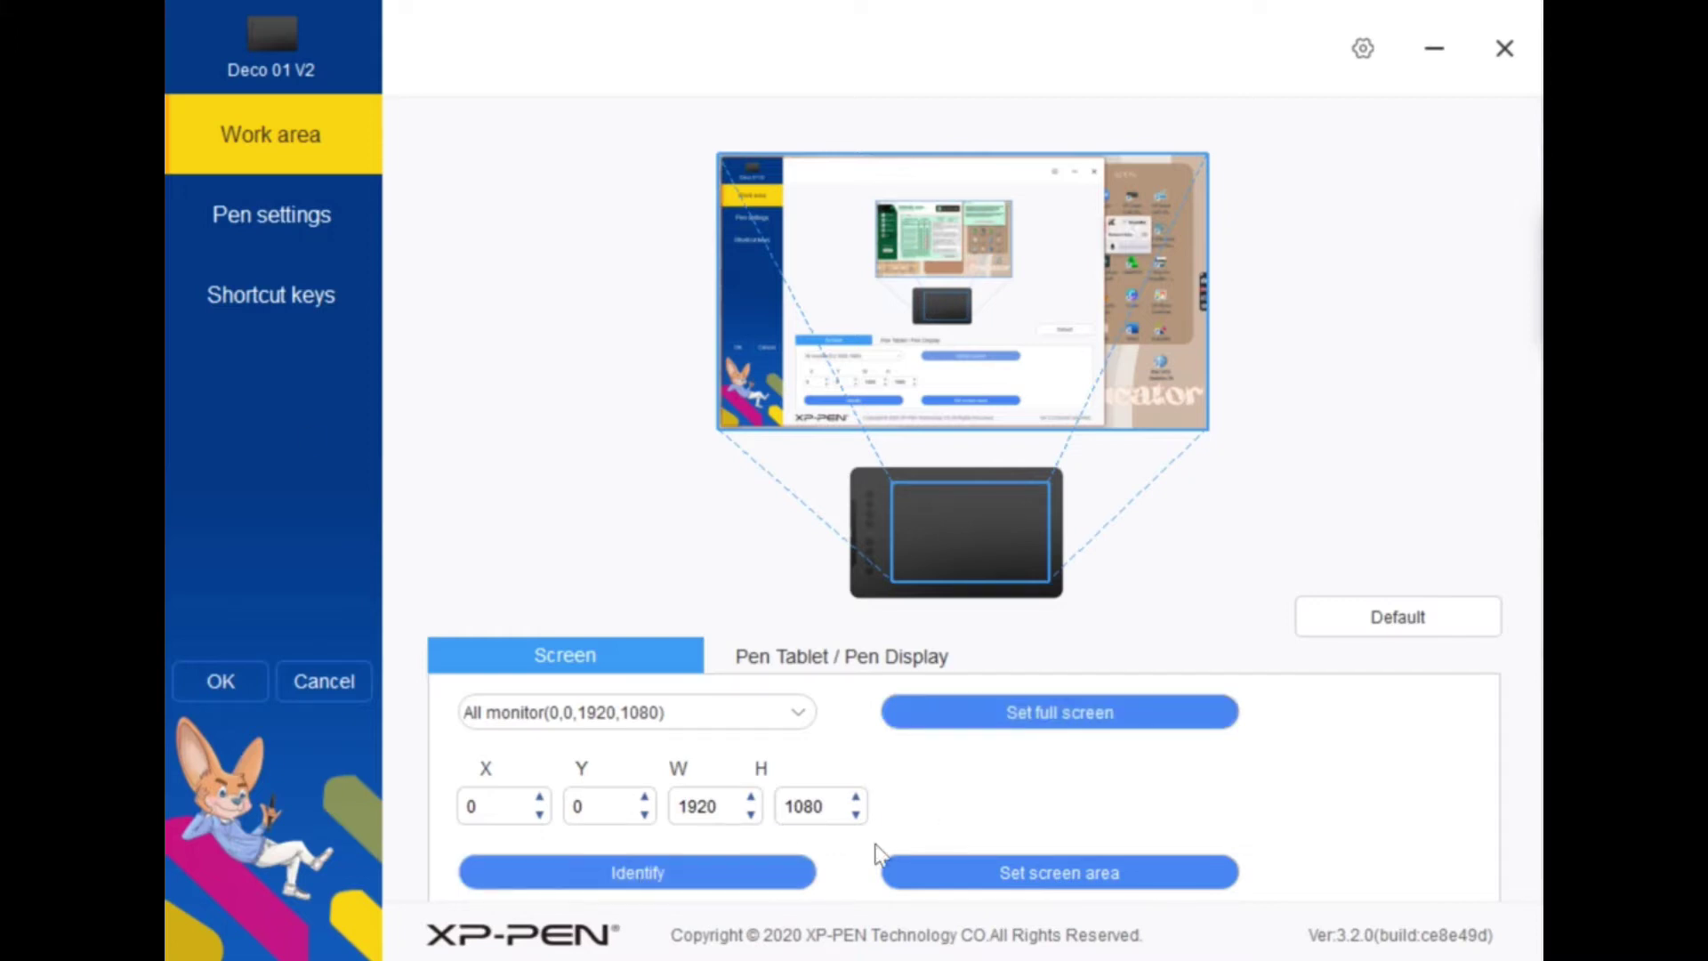
click(292, 212)
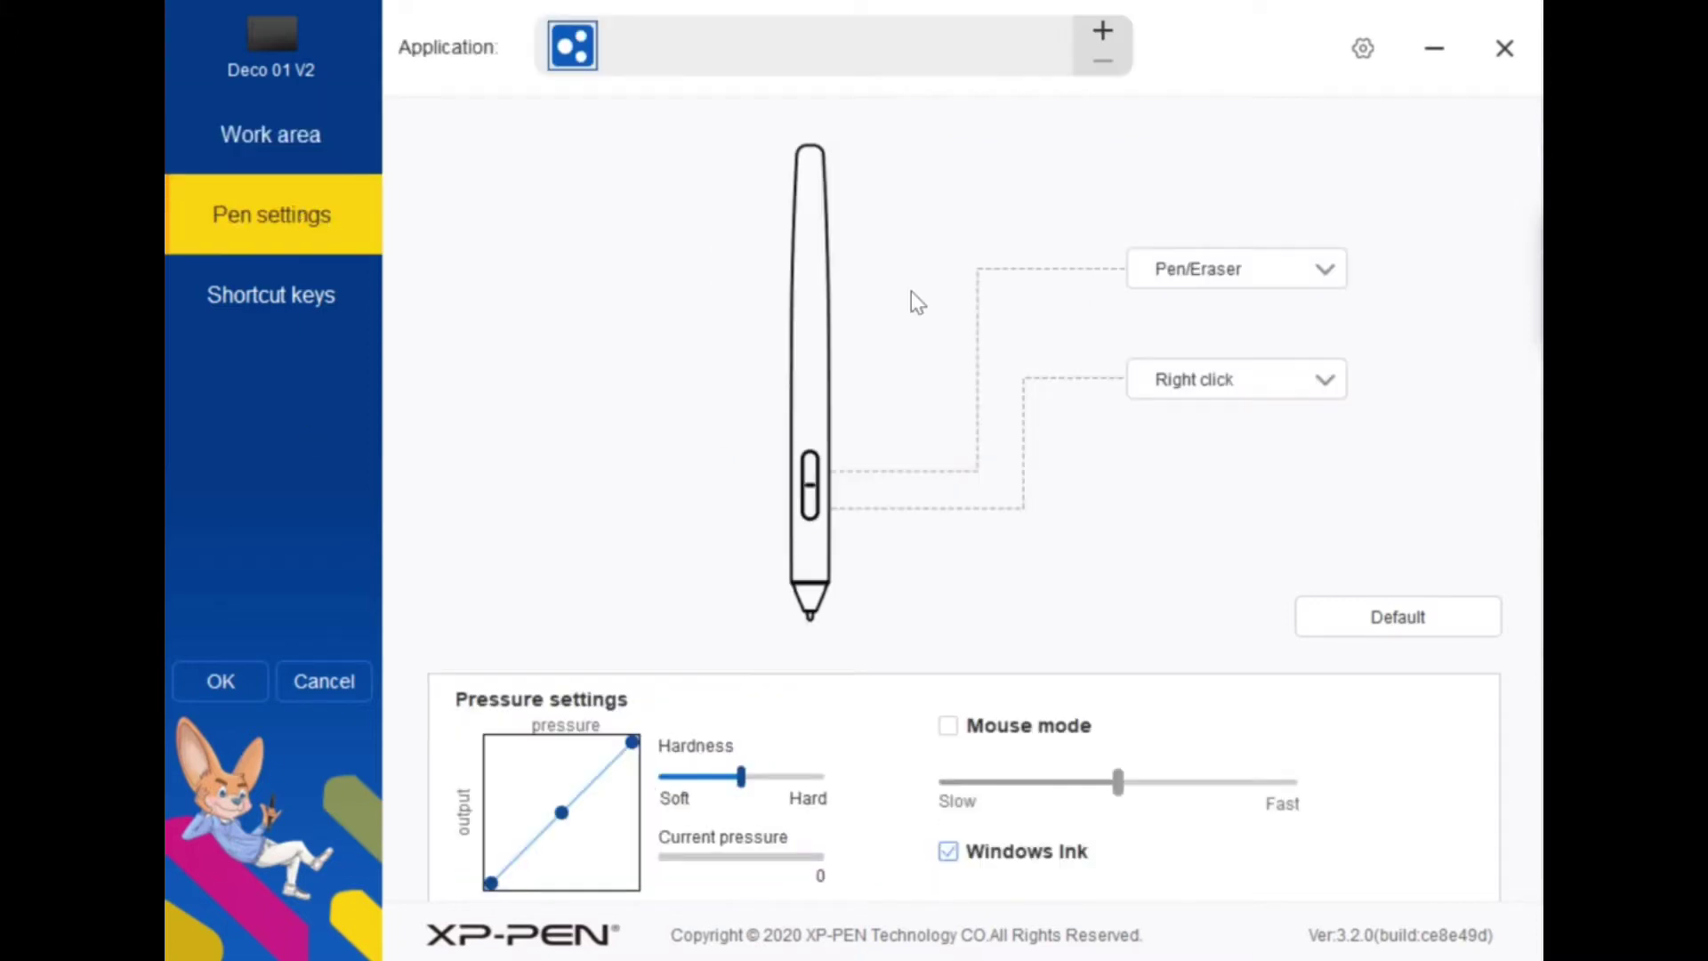
click(1222, 302)
click(1224, 380)
click(1225, 383)
mouse_move(746, 795)
mouse_down()
mouse_move(812, 797)
mouse_move(667, 809)
mouse_move(737, 811)
mouse_up()
Step: Examine the tablet's shortcut key assignments from K1 to K8
click(308, 299)
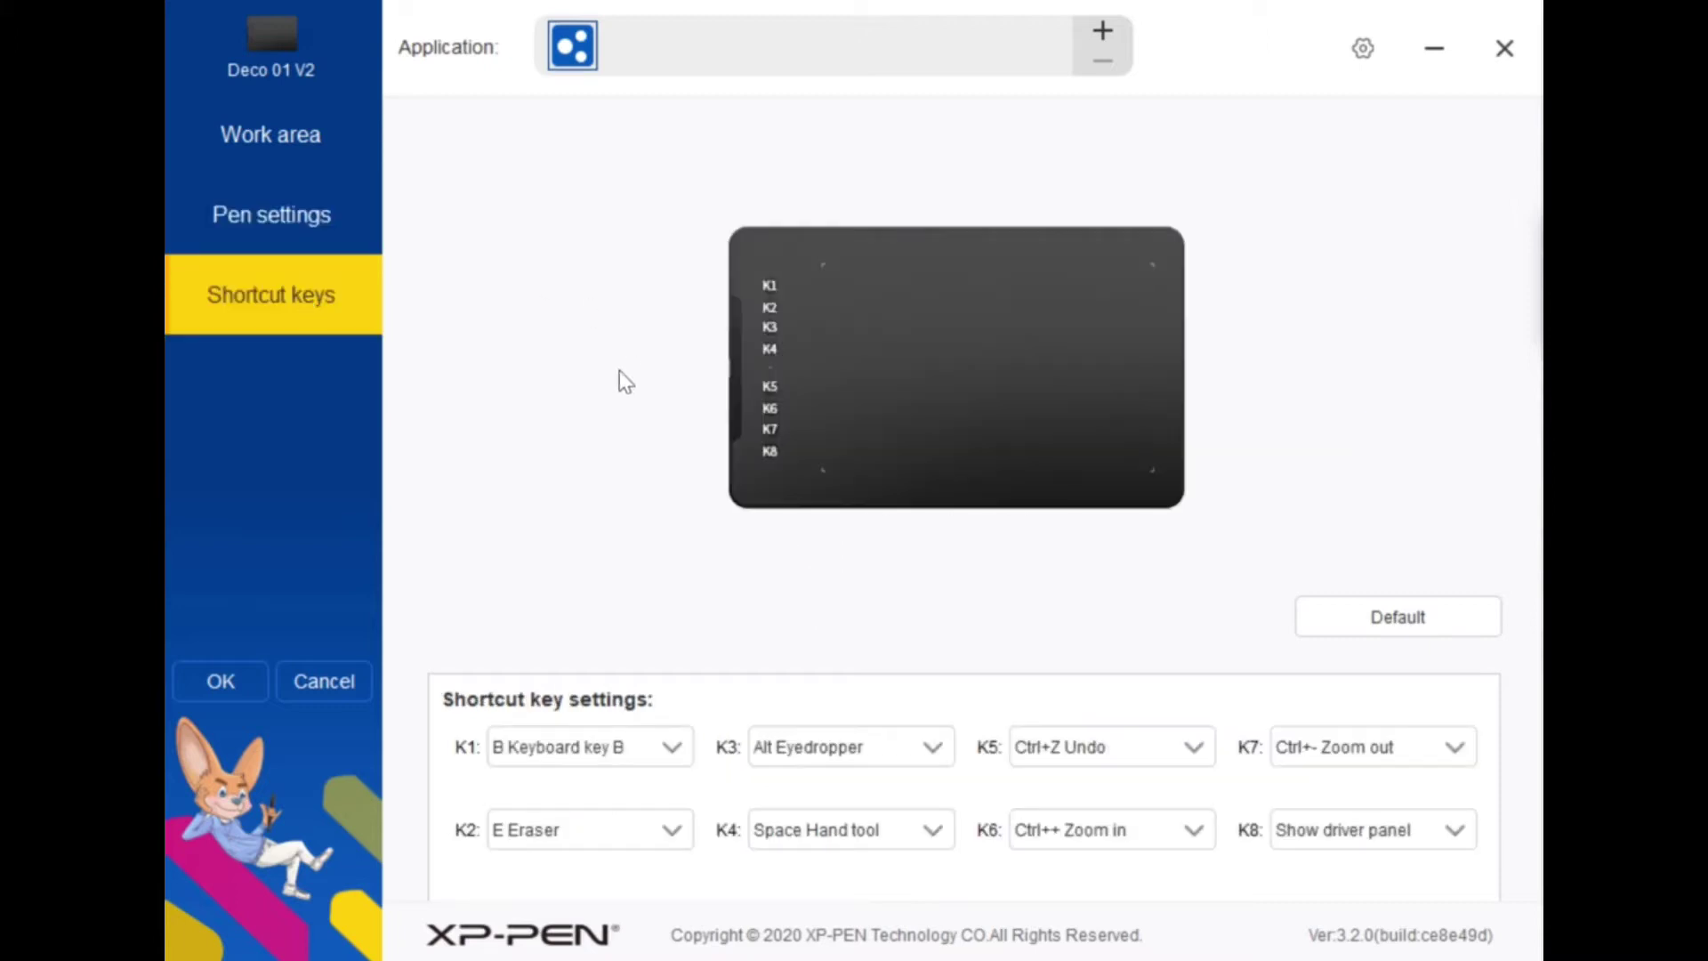
click(622, 760)
click(623, 760)
click(788, 746)
click(788, 746)
click(1020, 749)
click(1021, 749)
click(1304, 752)
click(1305, 752)
click(1317, 845)
click(1324, 838)
click(1119, 836)
click(1119, 836)
click(901, 852)
click(900, 852)
click(562, 840)
click(561, 839)
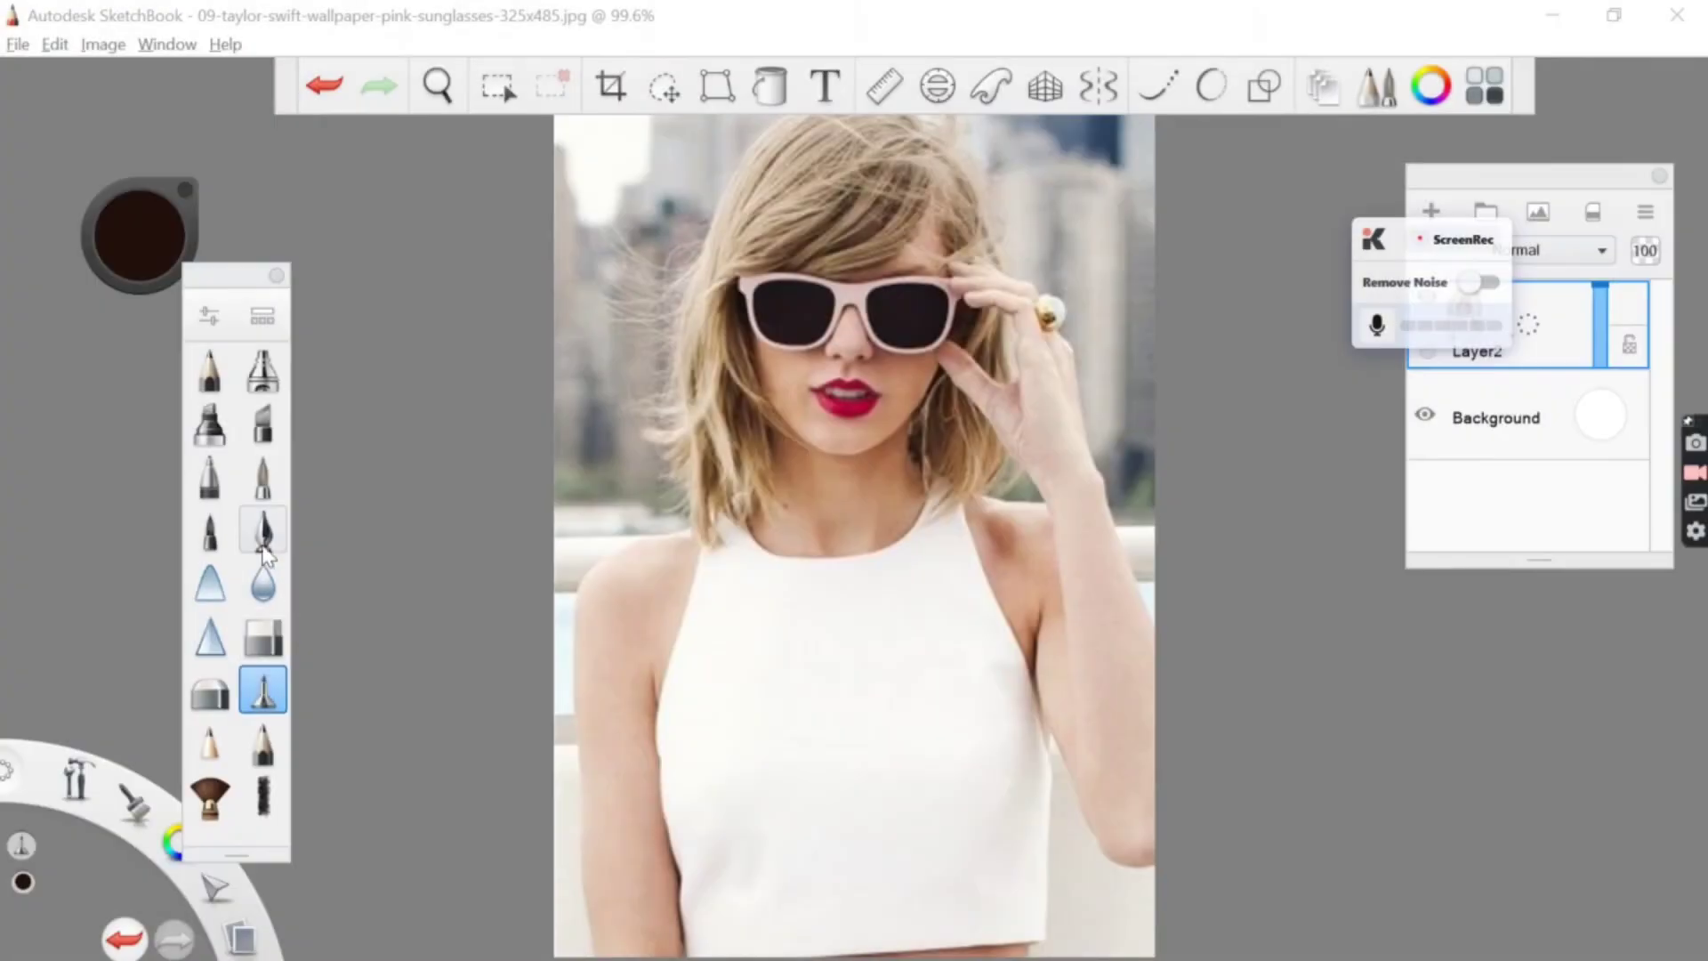
Step: Try out the ink pen brush with freehand strokes on the white top and undo them
double_click(267, 527)
drag(764, 446, 705, 446)
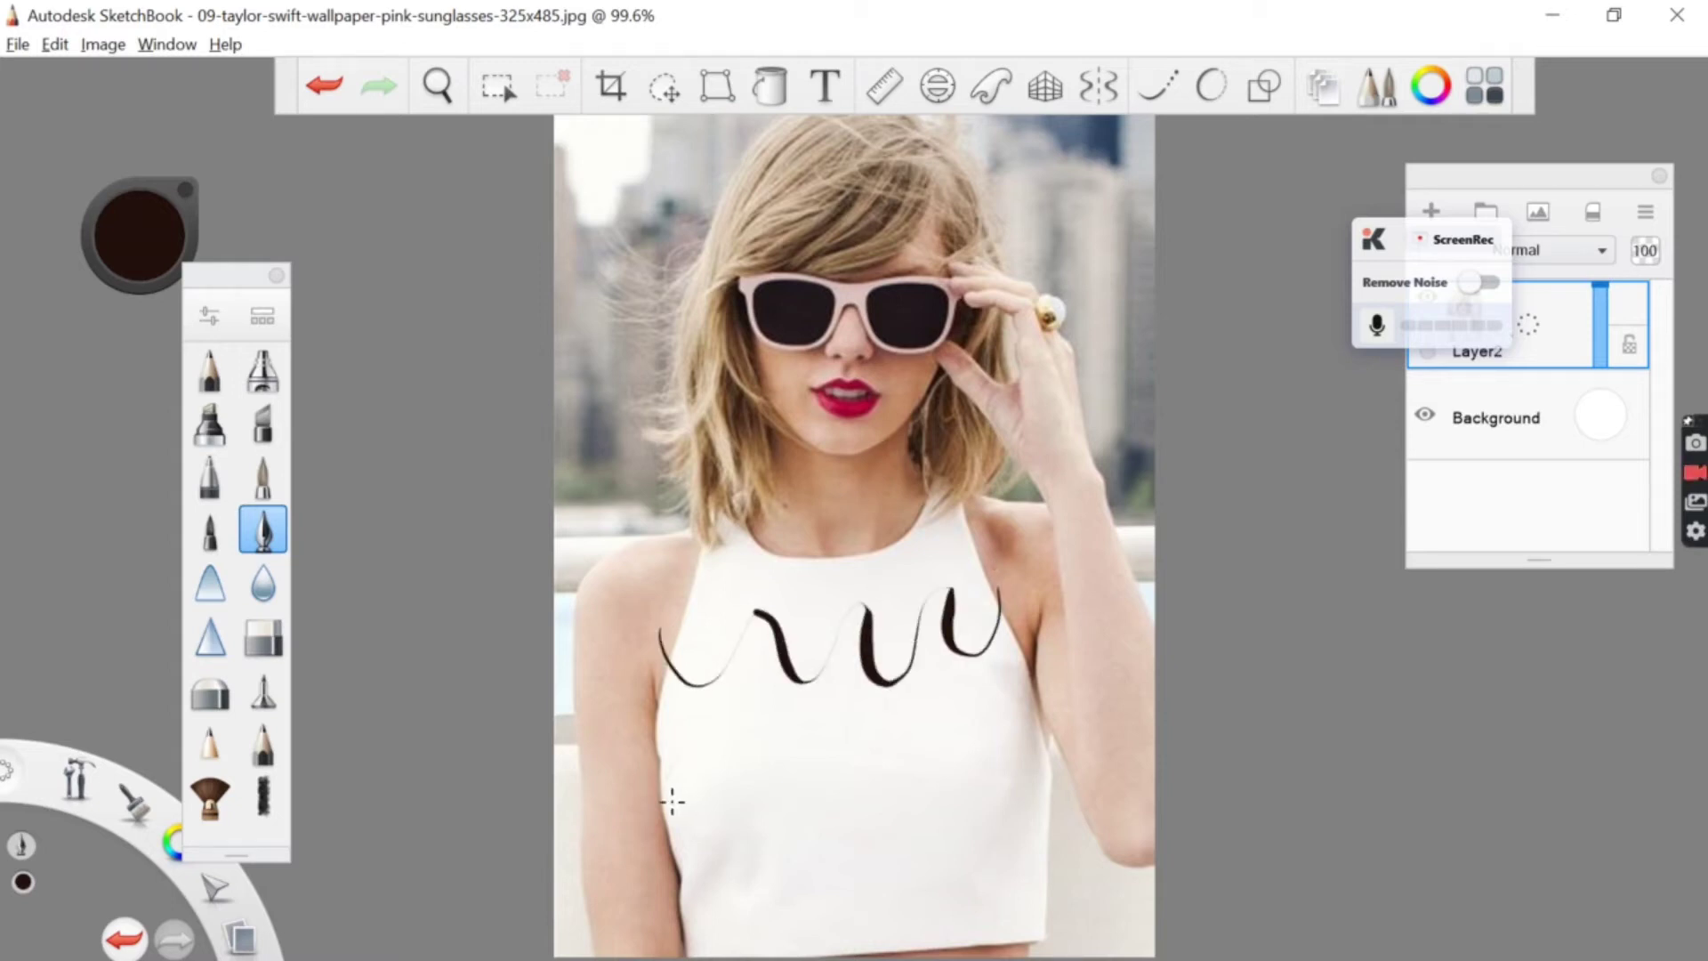
drag(687, 852, 1046, 776)
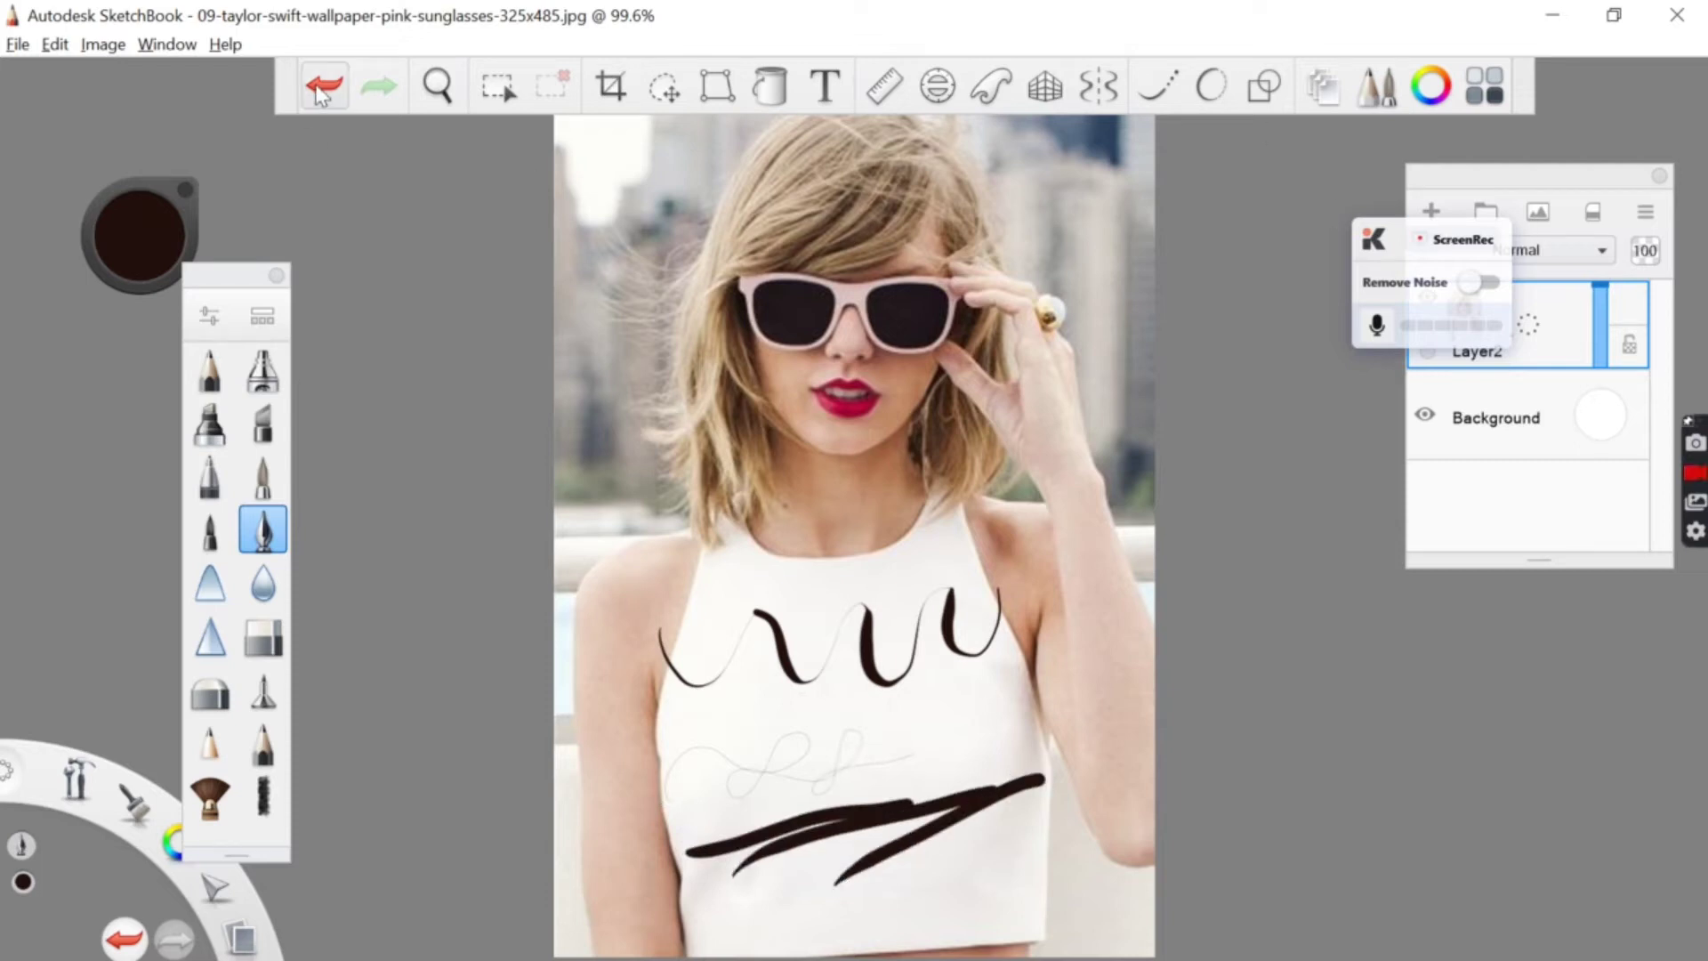
click(323, 89)
click(324, 89)
click(324, 89)
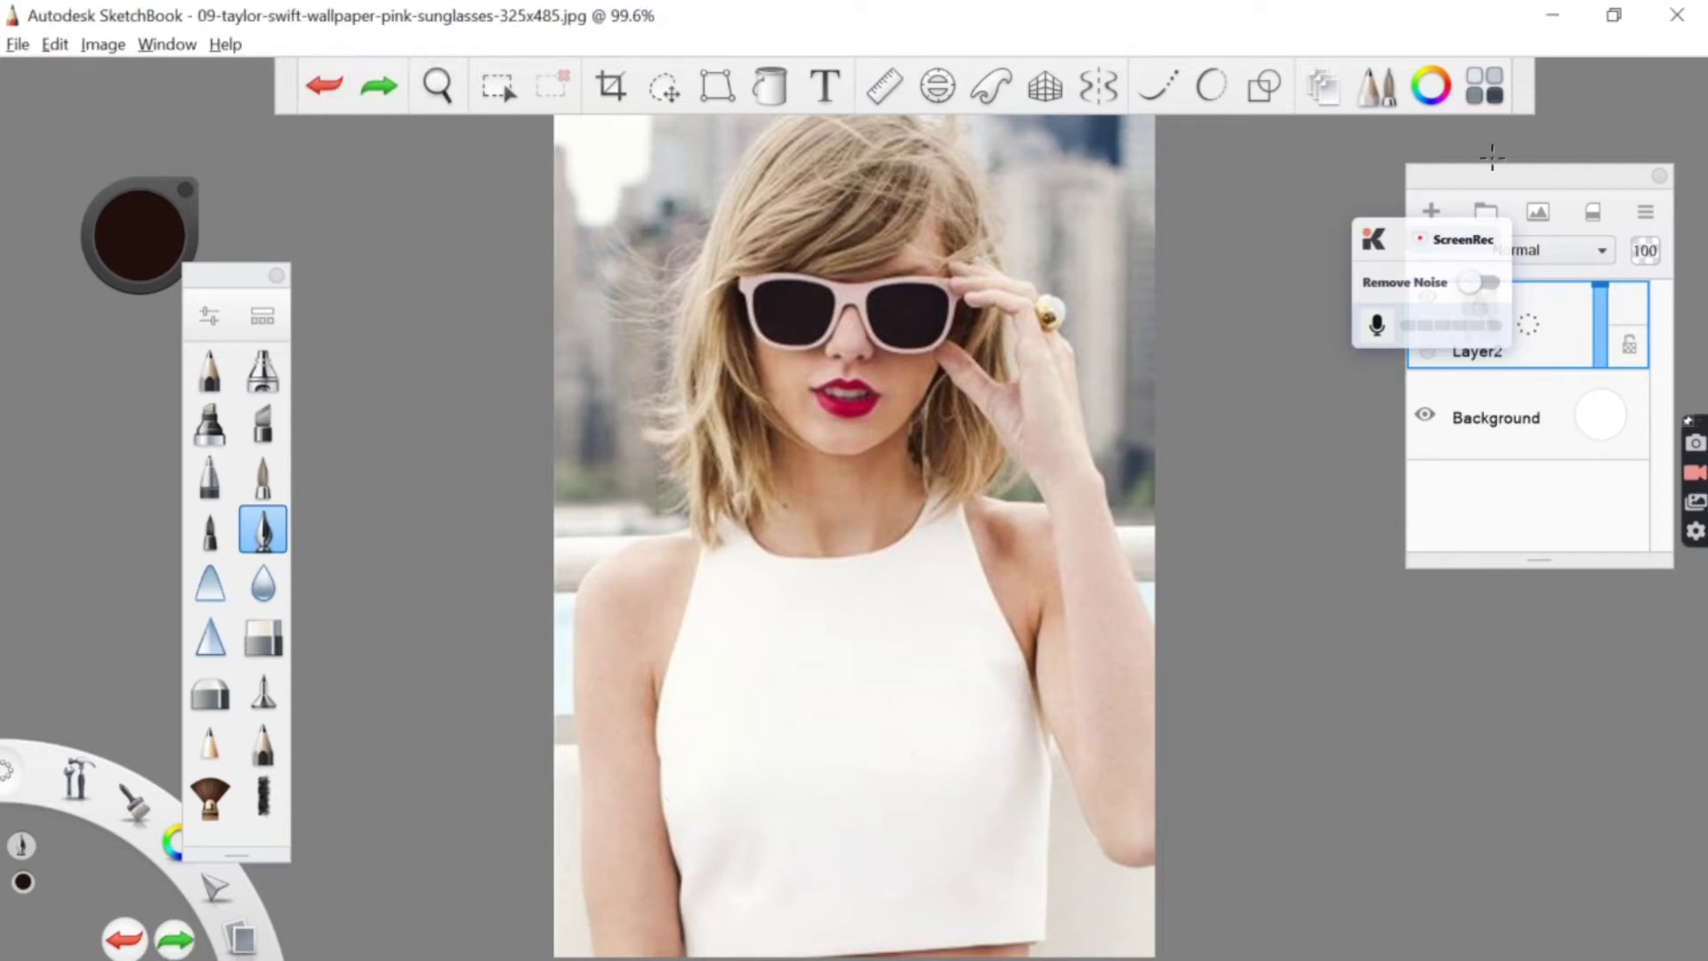
Step: Add a new layer above the photo layer and set the Felt Pen's size to 4.6
click(1432, 214)
double_click(257, 677)
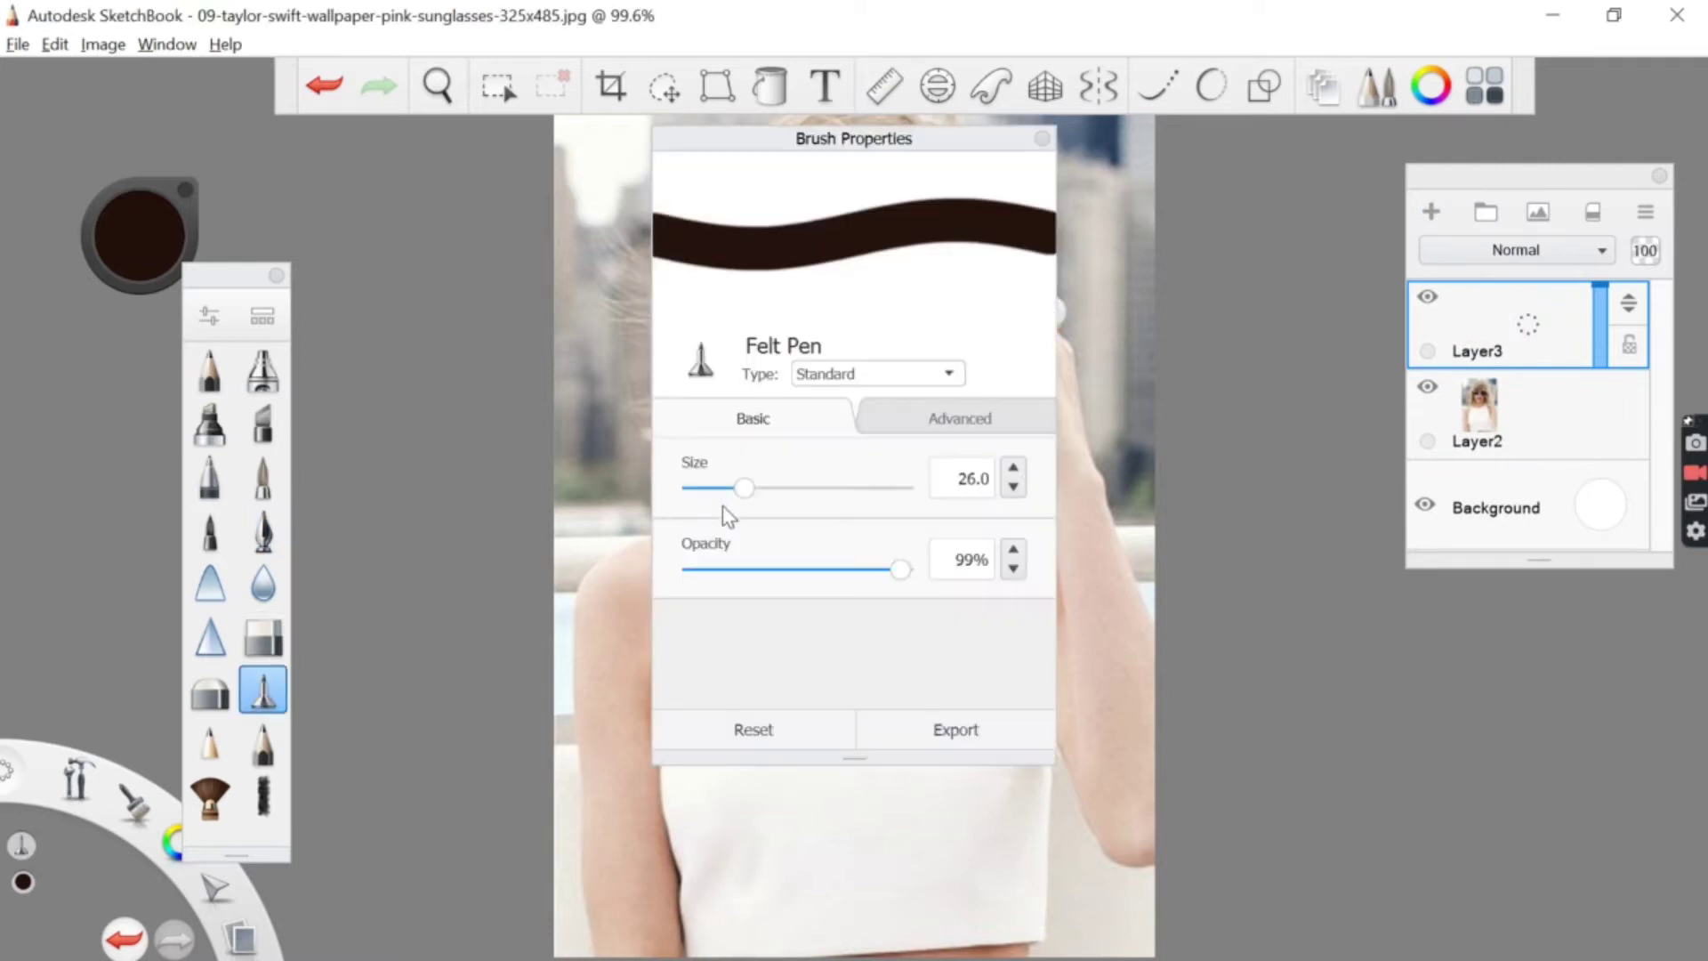
click(697, 488)
click(1041, 138)
Step: Set the drawing color to black and readjust the Felt Pen's brush size
key(space)
drag(783, 458, 805, 258)
drag(774, 189, 808, 354)
drag(805, 329, 799, 416)
click(854, 431)
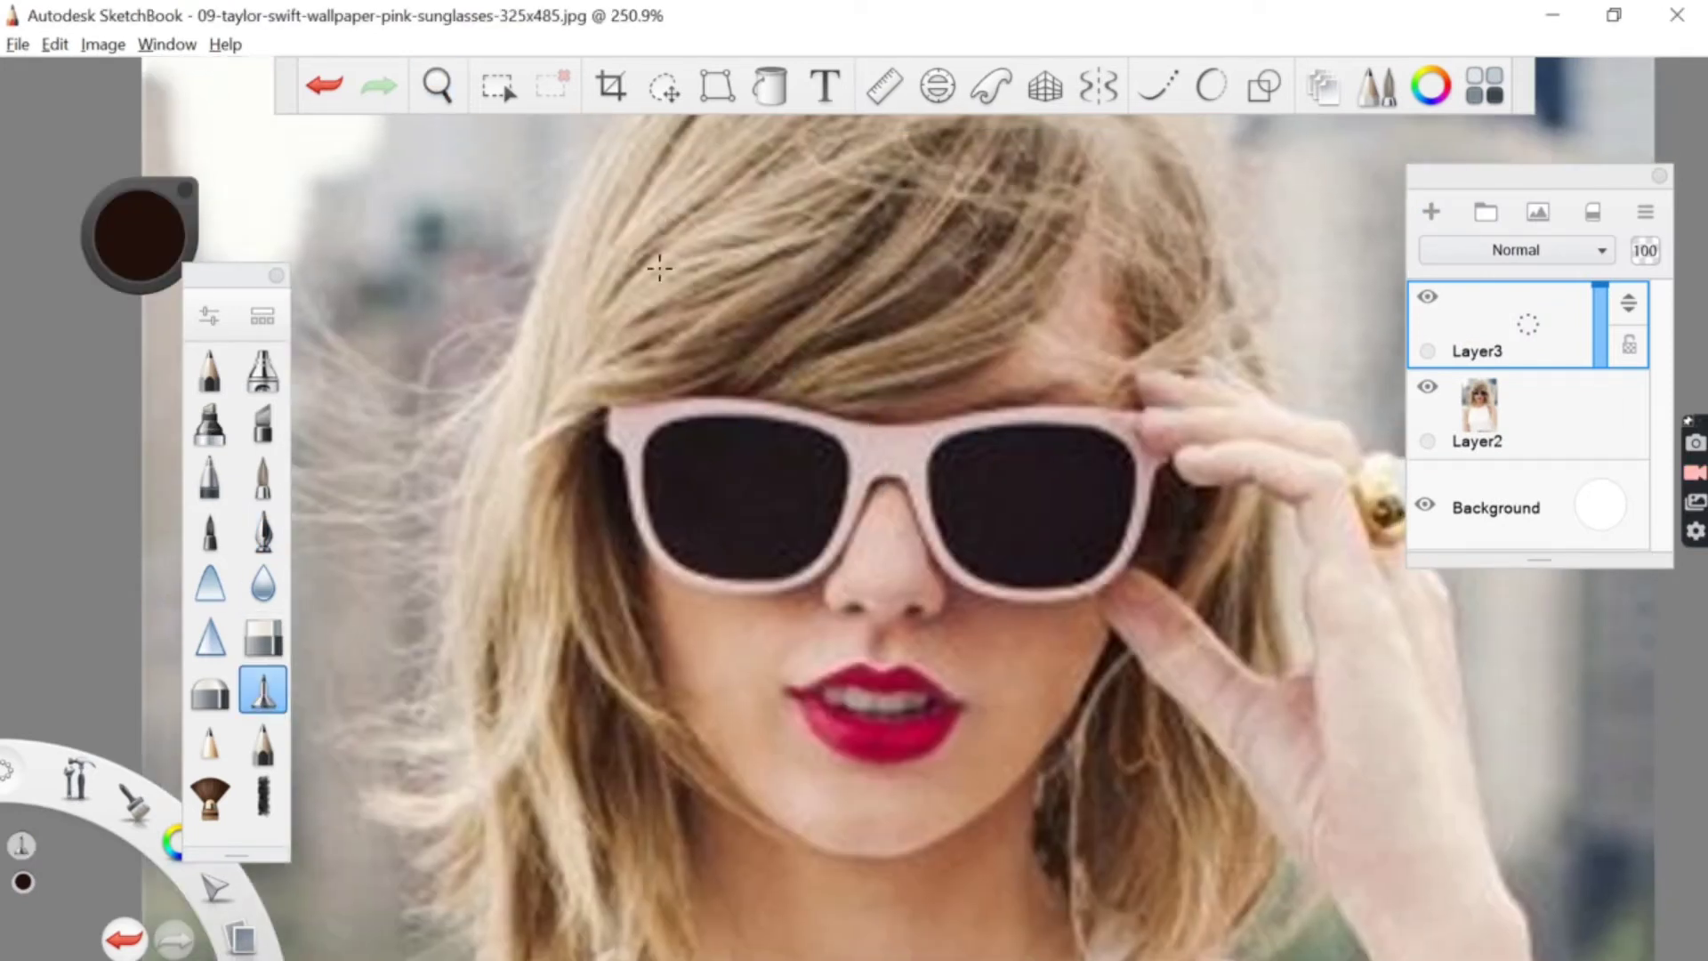
double_click(263, 688)
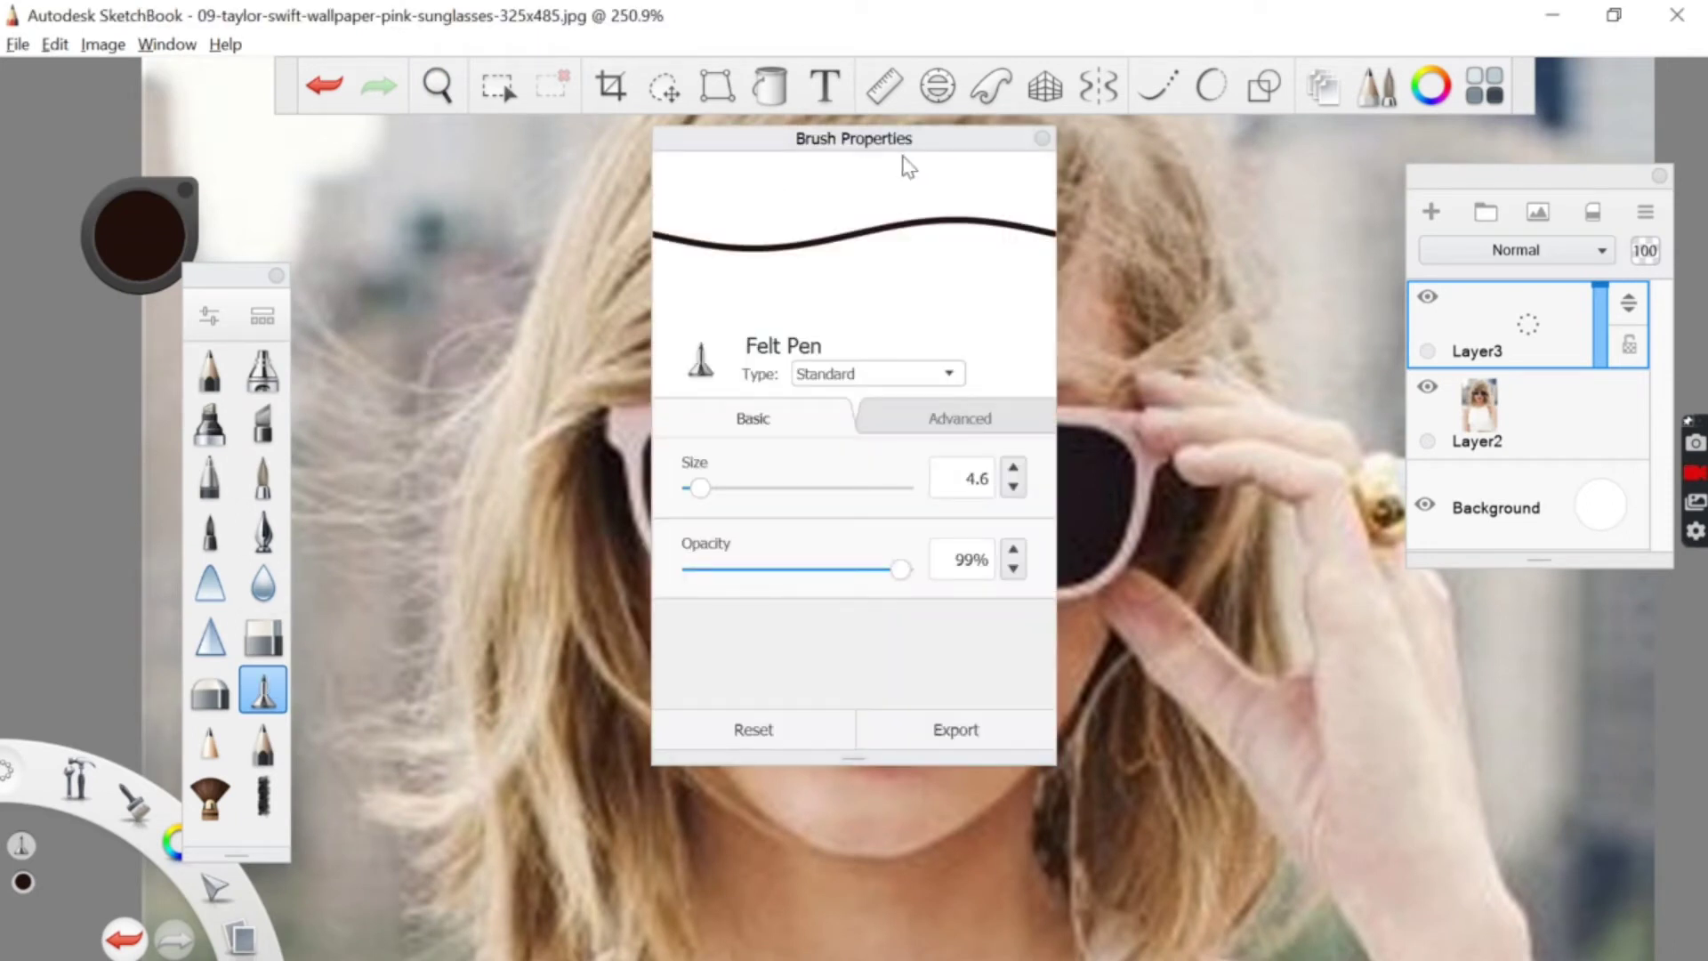
click(1042, 138)
click(145, 252)
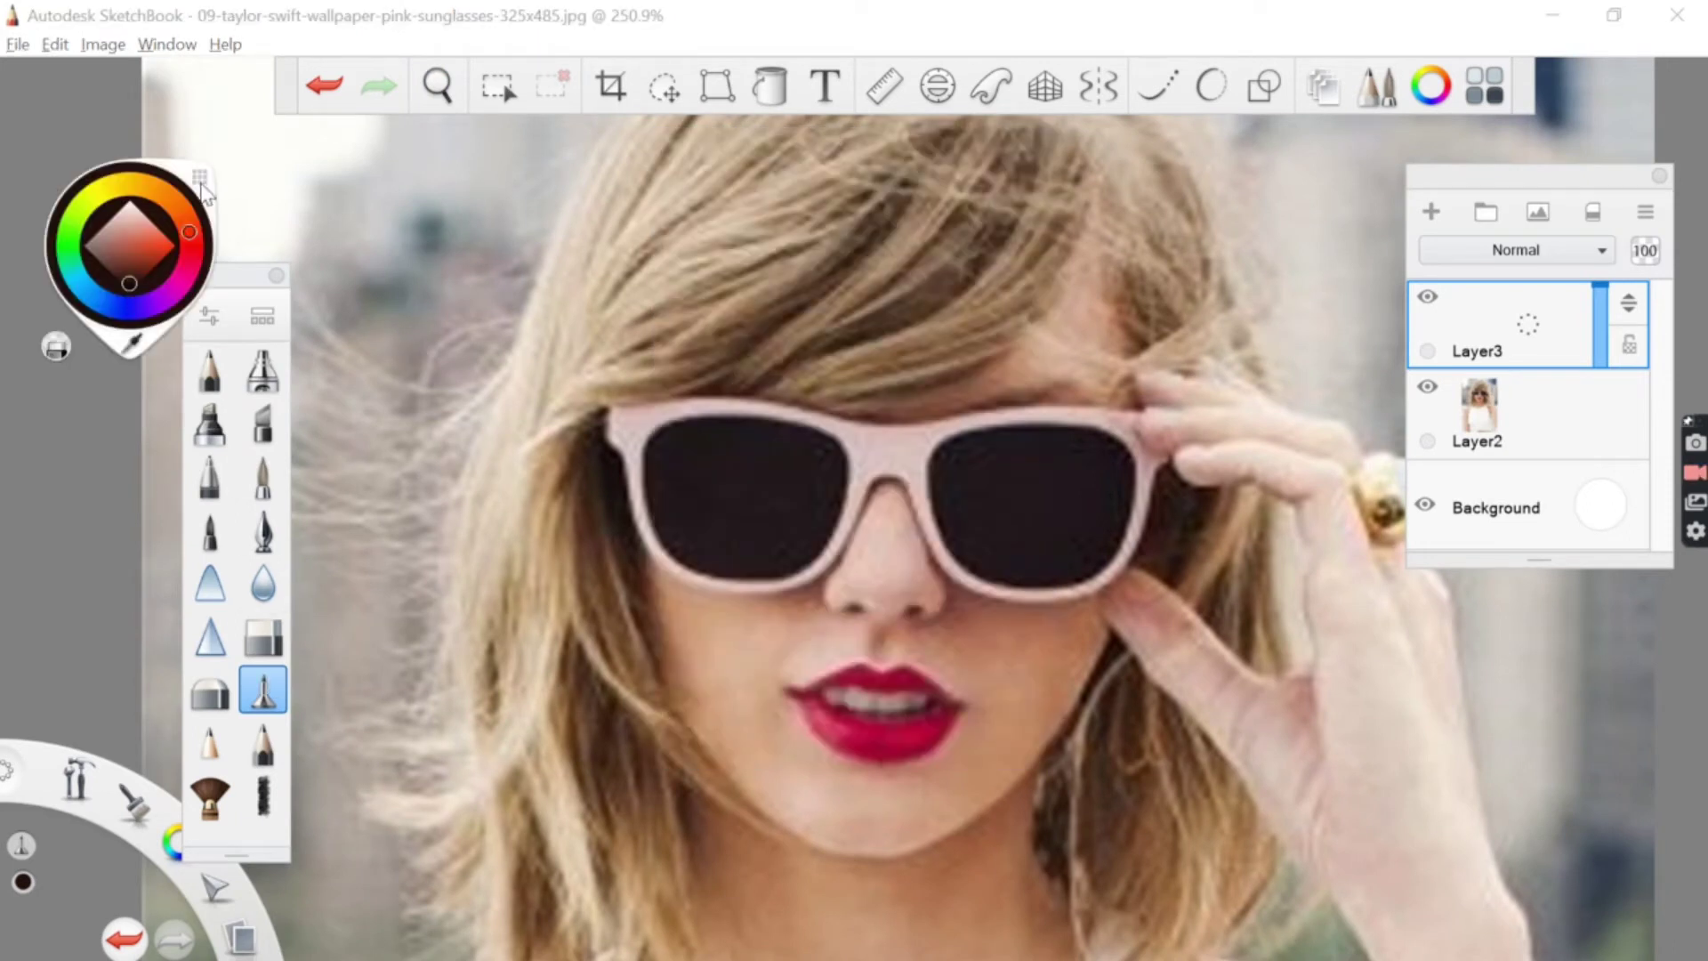
click(200, 178)
click(183, 557)
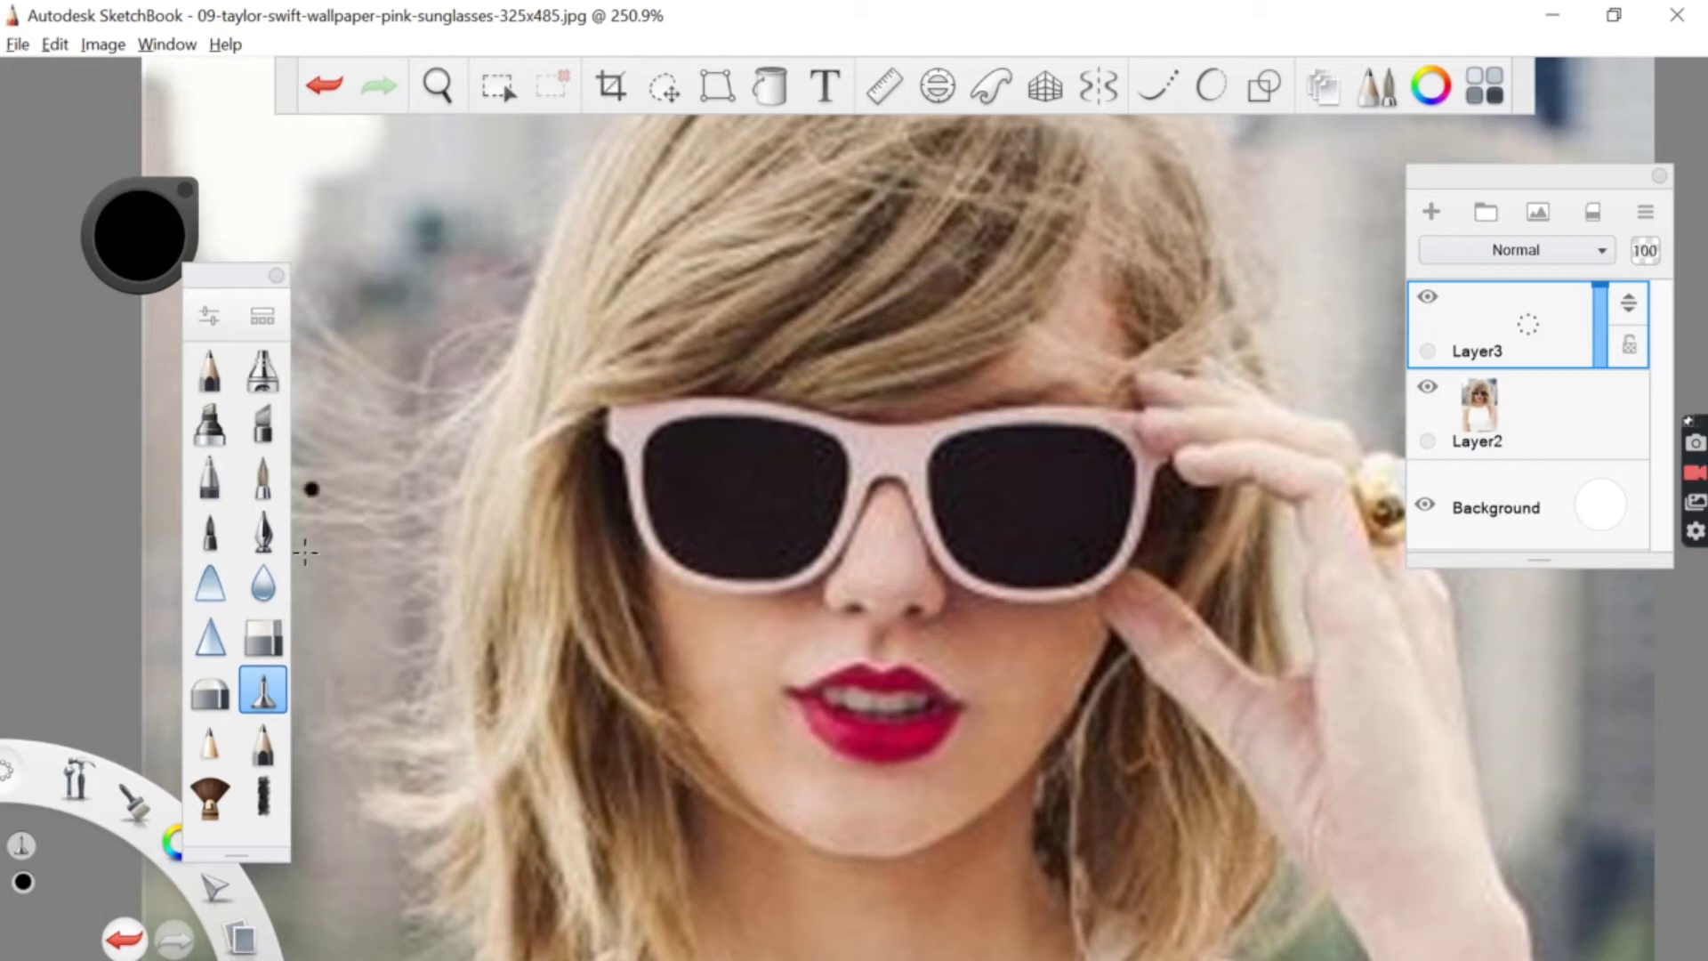
key(ctrl+b)
drag(695, 499, 703, 467)
click(1041, 138)
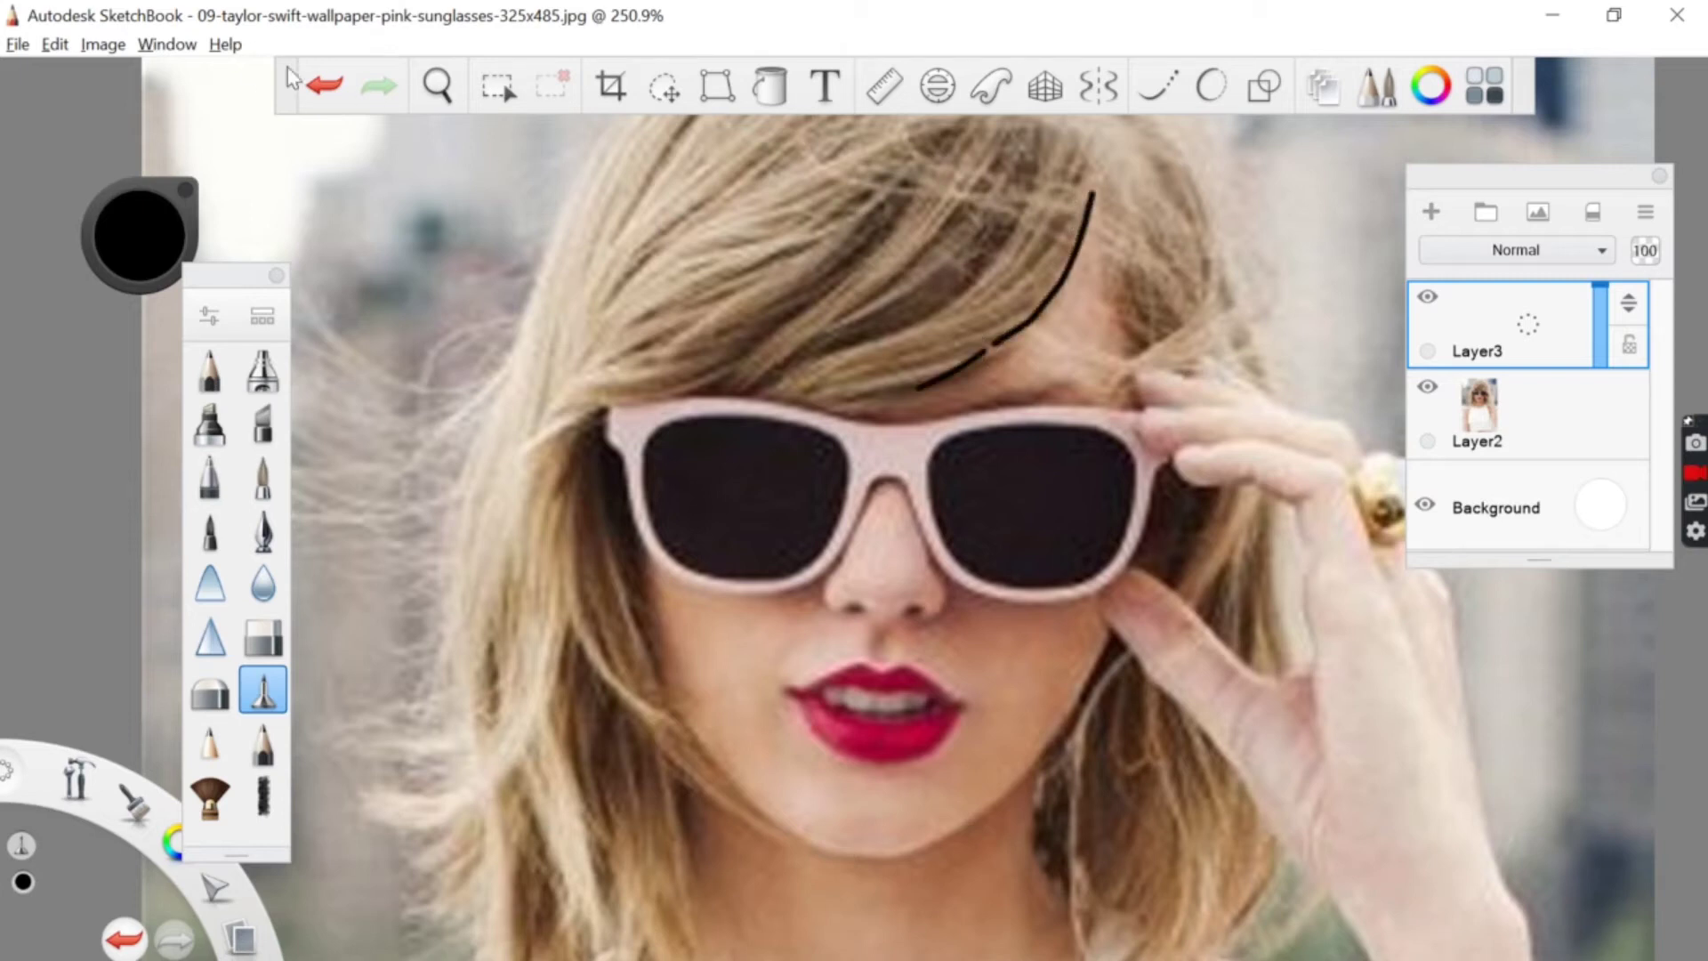
Step: Undo the last short fringe stroke and retrace the fringe's lower edge down to the sunglasses frame
click(324, 84)
click(438, 85)
drag(852, 302, 892, 275)
click(874, 230)
mouse_move(1192, 317)
mouse_down()
mouse_move(1022, 392)
mouse_move(818, 415)
mouse_move(659, 476)
mouse_up()
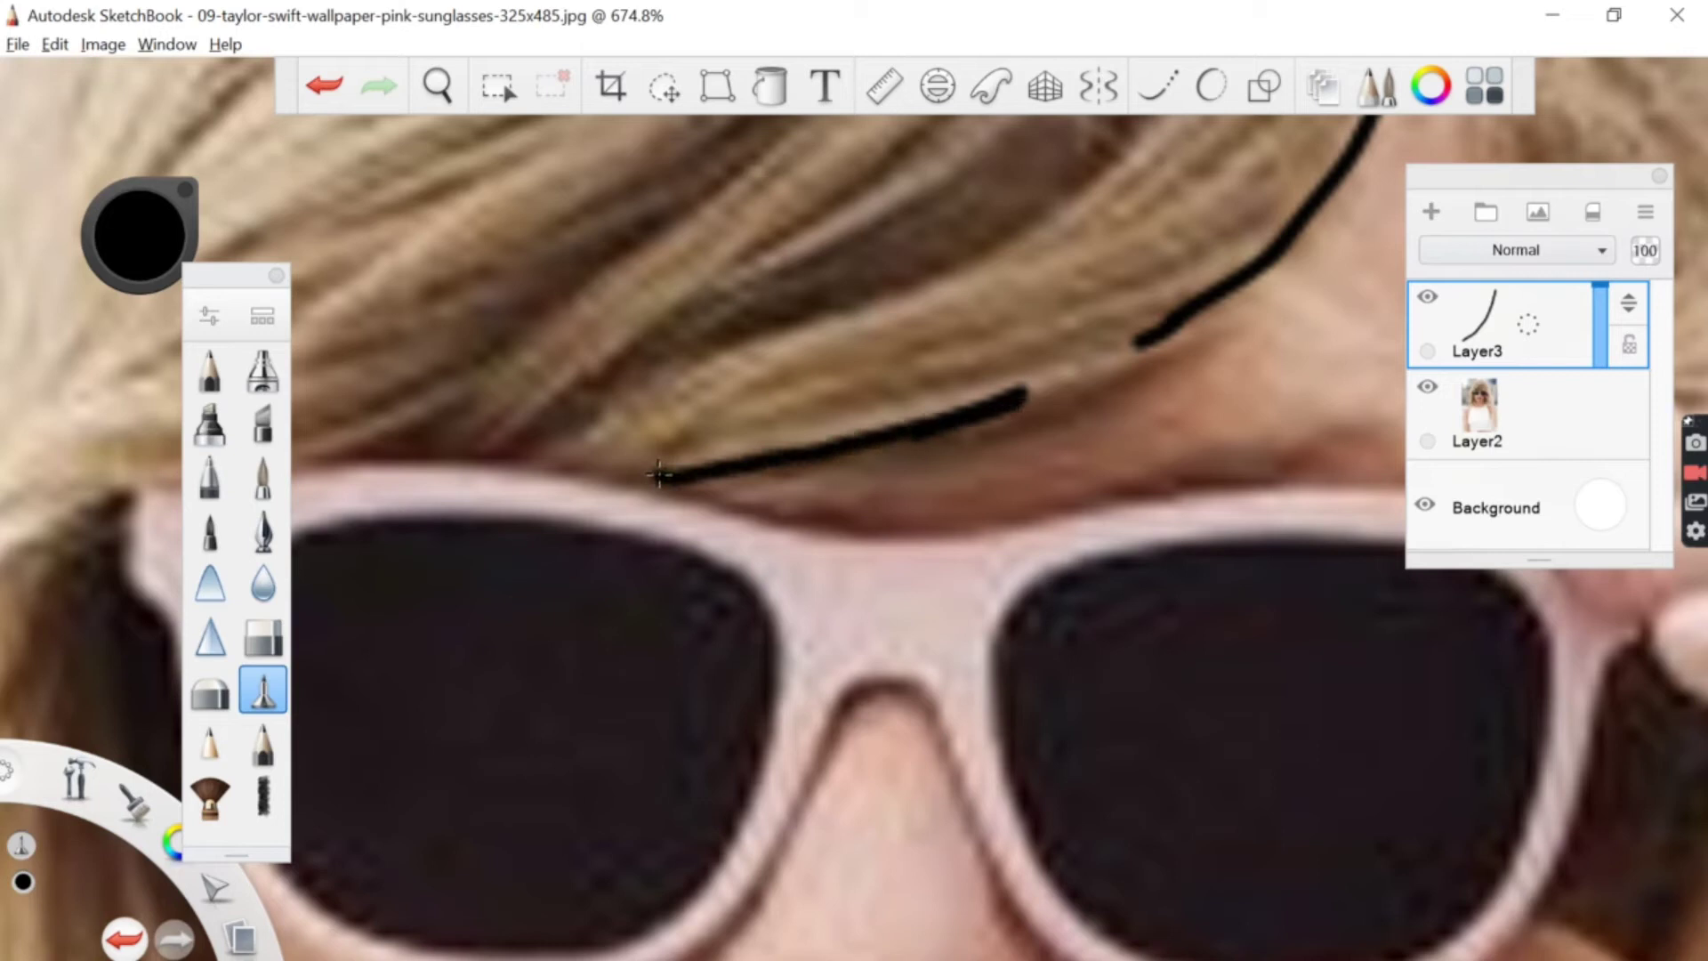
drag(1023, 396, 1155, 328)
Step: Trace the sunglasses frame around the left-hand lens up to the nose bridge, and outline that lens
click(445, 87)
mouse_move(503, 249)
mouse_down()
mouse_move(915, 383)
mouse_move(870, 410)
mouse_up()
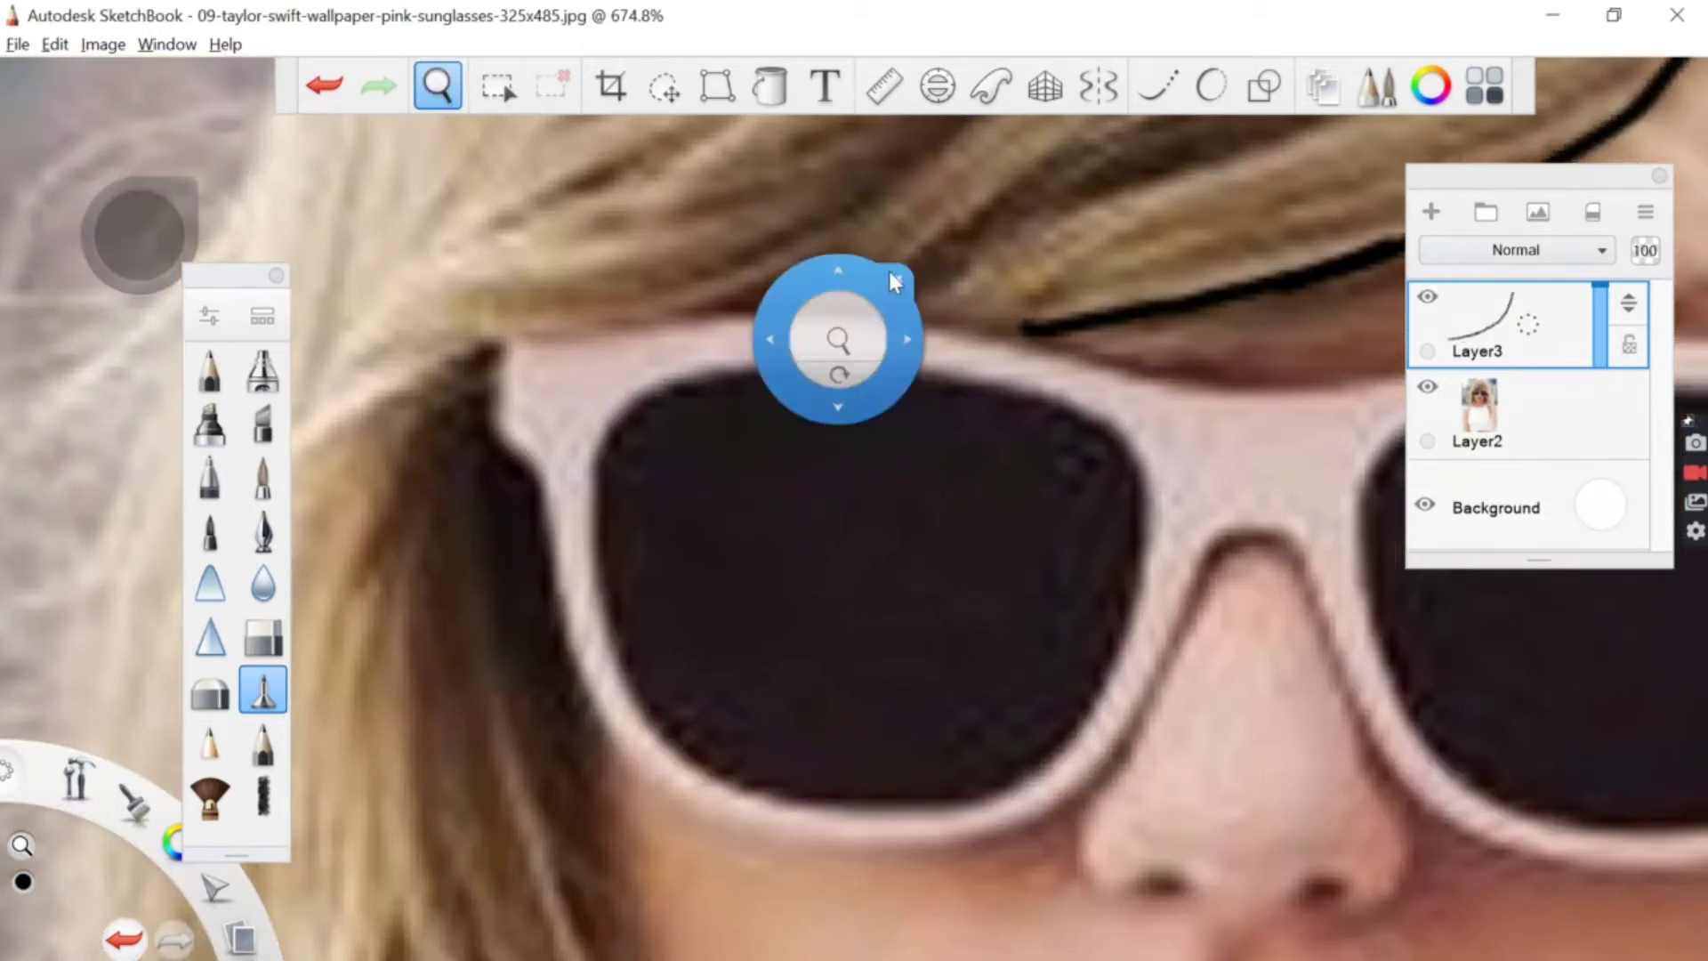
mouse_move(1037, 329)
mouse_down()
mouse_move(783, 320)
mouse_move(594, 340)
mouse_move(507, 422)
mouse_move(544, 453)
mouse_move(556, 531)
mouse_move(654, 765)
mouse_move(845, 838)
mouse_up()
mouse_move(1259, 531)
mouse_down()
mouse_move(1212, 562)
mouse_move(1159, 695)
mouse_move(1048, 805)
mouse_move(937, 844)
mouse_move(853, 844)
mouse_up()
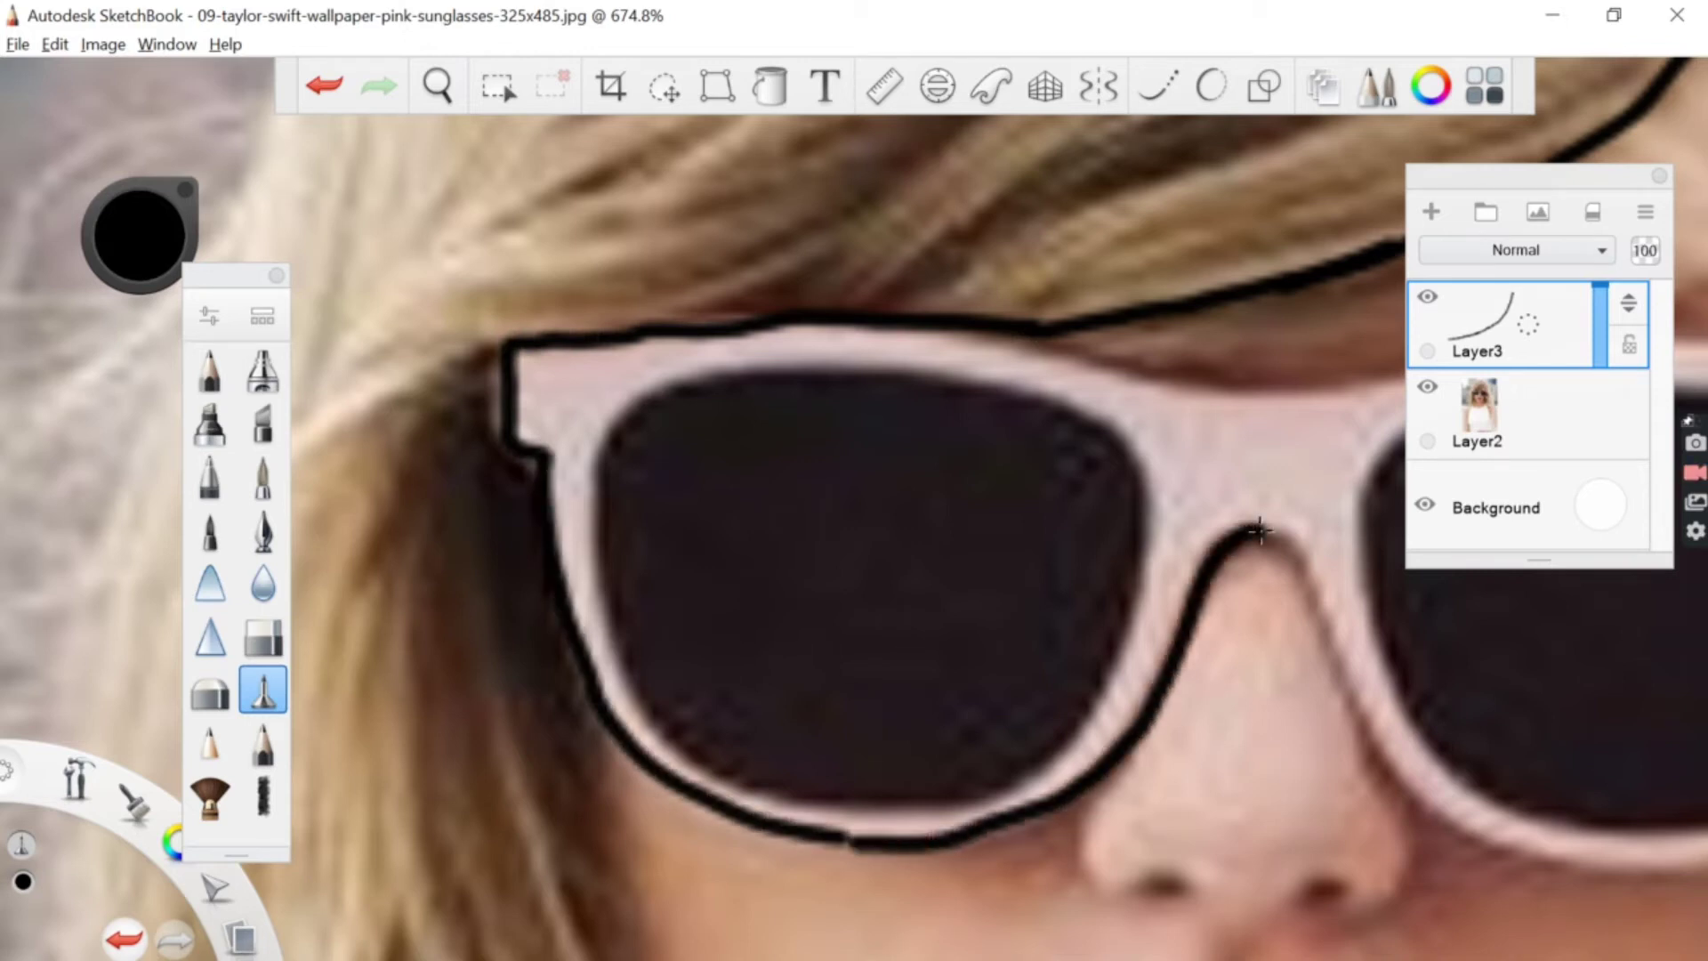
mouse_move(658, 383)
mouse_down()
mouse_move(599, 457)
mouse_move(601, 592)
mouse_move(634, 685)
mouse_move(723, 759)
mouse_move(923, 783)
mouse_move(1017, 745)
mouse_move(1115, 615)
mouse_move(1142, 475)
mouse_move(1026, 405)
mouse_move(830, 380)
mouse_move(645, 387)
mouse_up()
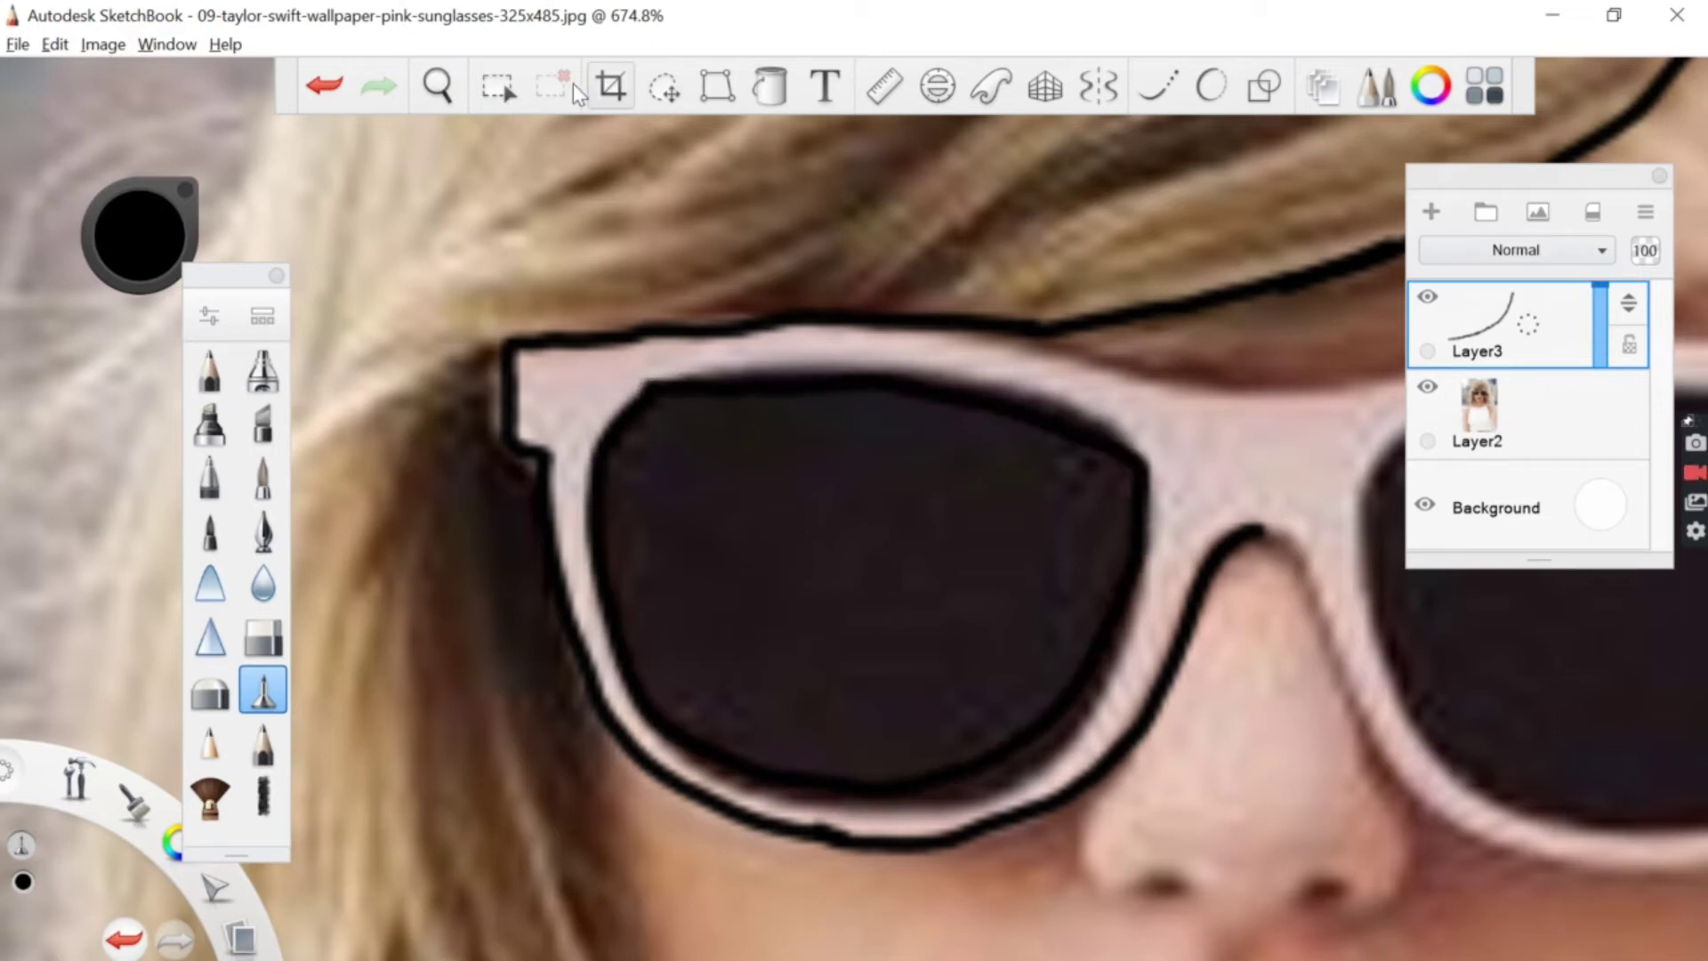
Step: Trace the sunglasses frame from the nose bridge around the right-hand lens, and complete its upper edge
click(445, 94)
drag(1370, 518, 777, 433)
click(850, 276)
mouse_move(525, 429)
mouse_down()
mouse_move(594, 489)
mouse_move(745, 727)
mouse_move(1019, 770)
mouse_move(1210, 569)
mouse_move(1290, 378)
mouse_move(1197, 290)
mouse_move(1221, 255)
mouse_up()
click(445, 93)
drag(538, 202, 557, 324)
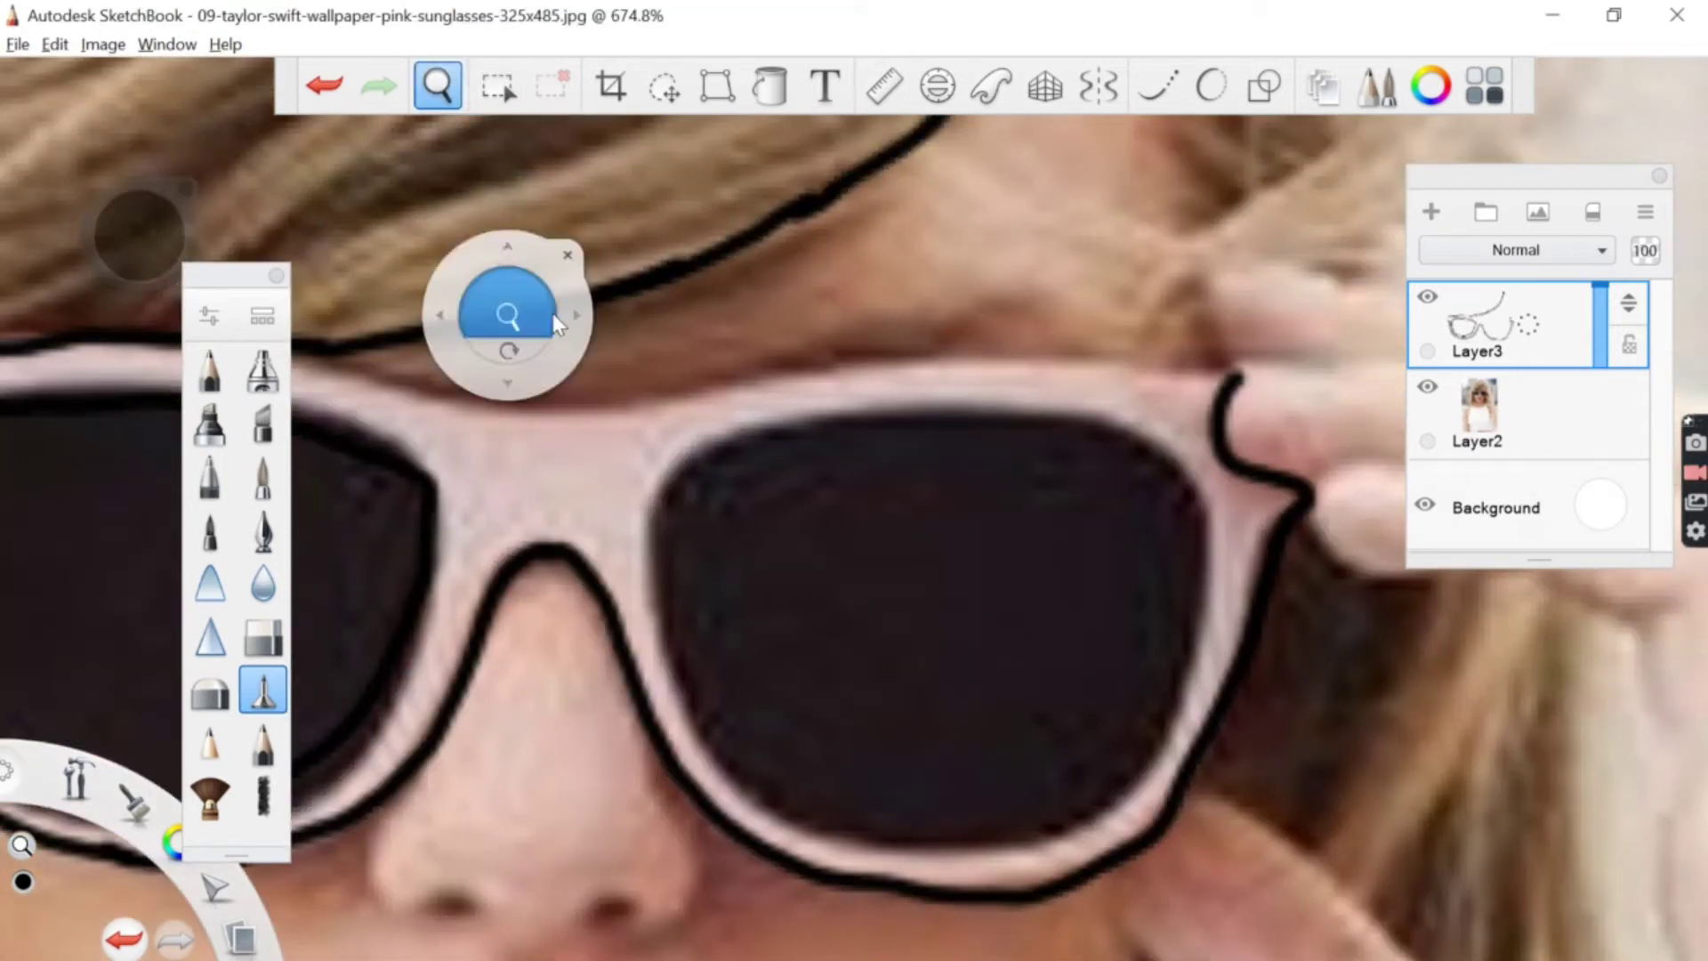
click(567, 257)
mouse_move(325, 355)
mouse_down()
mouse_move(389, 380)
mouse_move(650, 411)
mouse_move(977, 355)
mouse_move(1232, 360)
mouse_up()
Step: Trace the hairline beside the forehead from the fringe's peak down to the fingers at the frame
click(452, 84)
mouse_move(1059, 179)
mouse_down()
mouse_move(749, 424)
mouse_move(703, 573)
mouse_up()
click(872, 278)
mouse_move(735, 194)
mouse_down()
mouse_move(769, 478)
mouse_move(834, 637)
mouse_move(809, 682)
mouse_move(848, 683)
mouse_move(848, 727)
mouse_move(880, 774)
mouse_up()
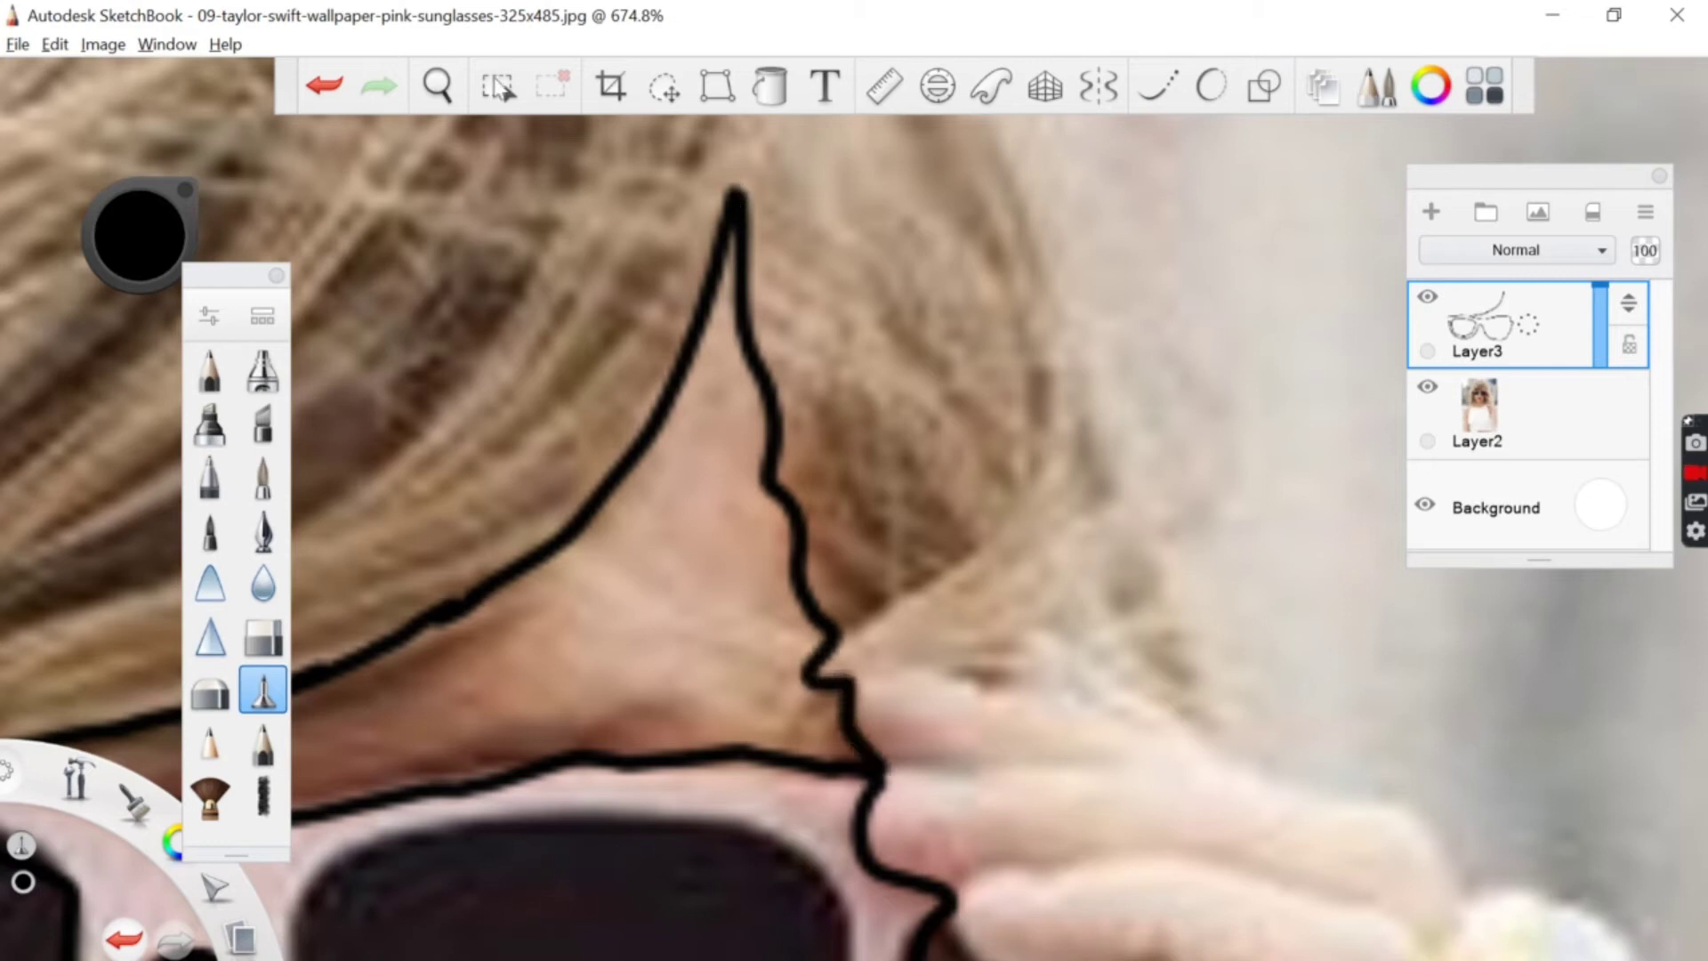
Step: Outline the right-hand sunglasses lens inside its frame
click(438, 85)
scroll(507, 172, down, 3)
drag(532, 534, 766, 275)
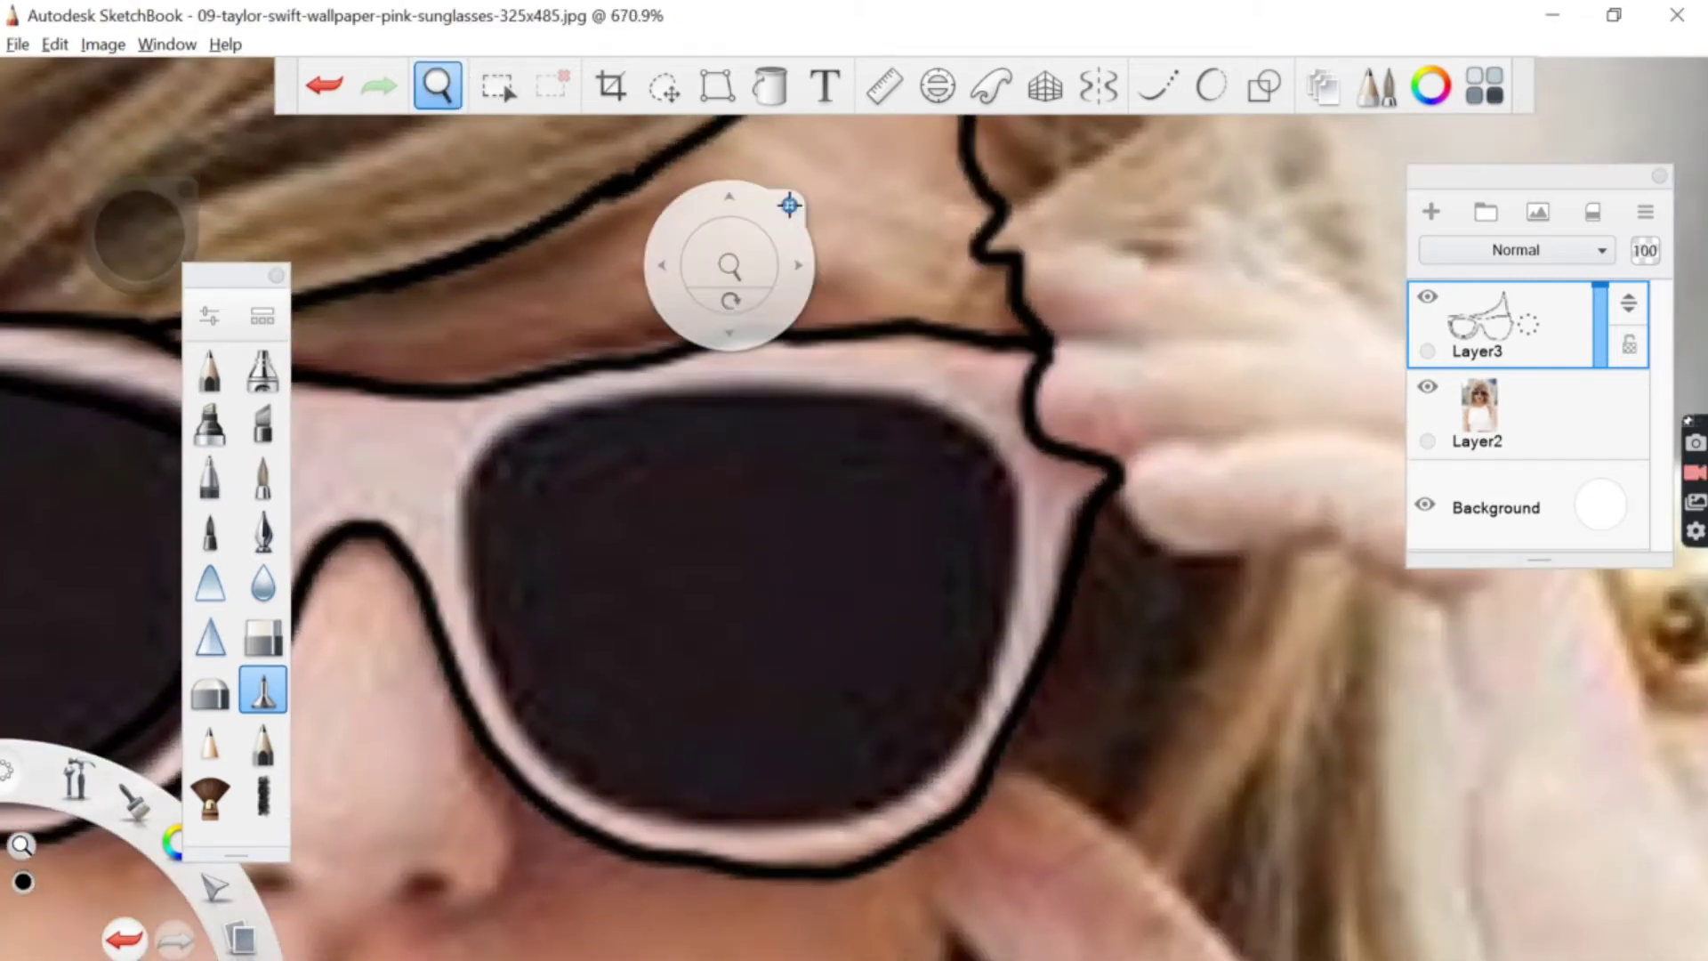
mouse_move(596, 401)
mouse_down()
mouse_move(528, 415)
mouse_move(467, 473)
mouse_move(462, 576)
mouse_move(499, 679)
mouse_move(570, 779)
mouse_move(751, 825)
mouse_move(854, 823)
mouse_move(924, 790)
mouse_move(994, 670)
mouse_move(1025, 522)
mouse_move(967, 417)
mouse_move(596, 400)
mouse_up()
Step: Trace the outer contour of both lips and the inner edge of the open mouth
click(439, 87)
mouse_move(495, 172)
mouse_down()
mouse_move(596, 652)
mouse_move(814, 542)
mouse_up()
drag(748, 632, 823, 478)
click(902, 346)
mouse_move(442, 533)
mouse_down()
mouse_move(697, 443)
mouse_move(743, 468)
mouse_move(830, 446)
mouse_move(915, 485)
mouse_move(1034, 593)
mouse_up()
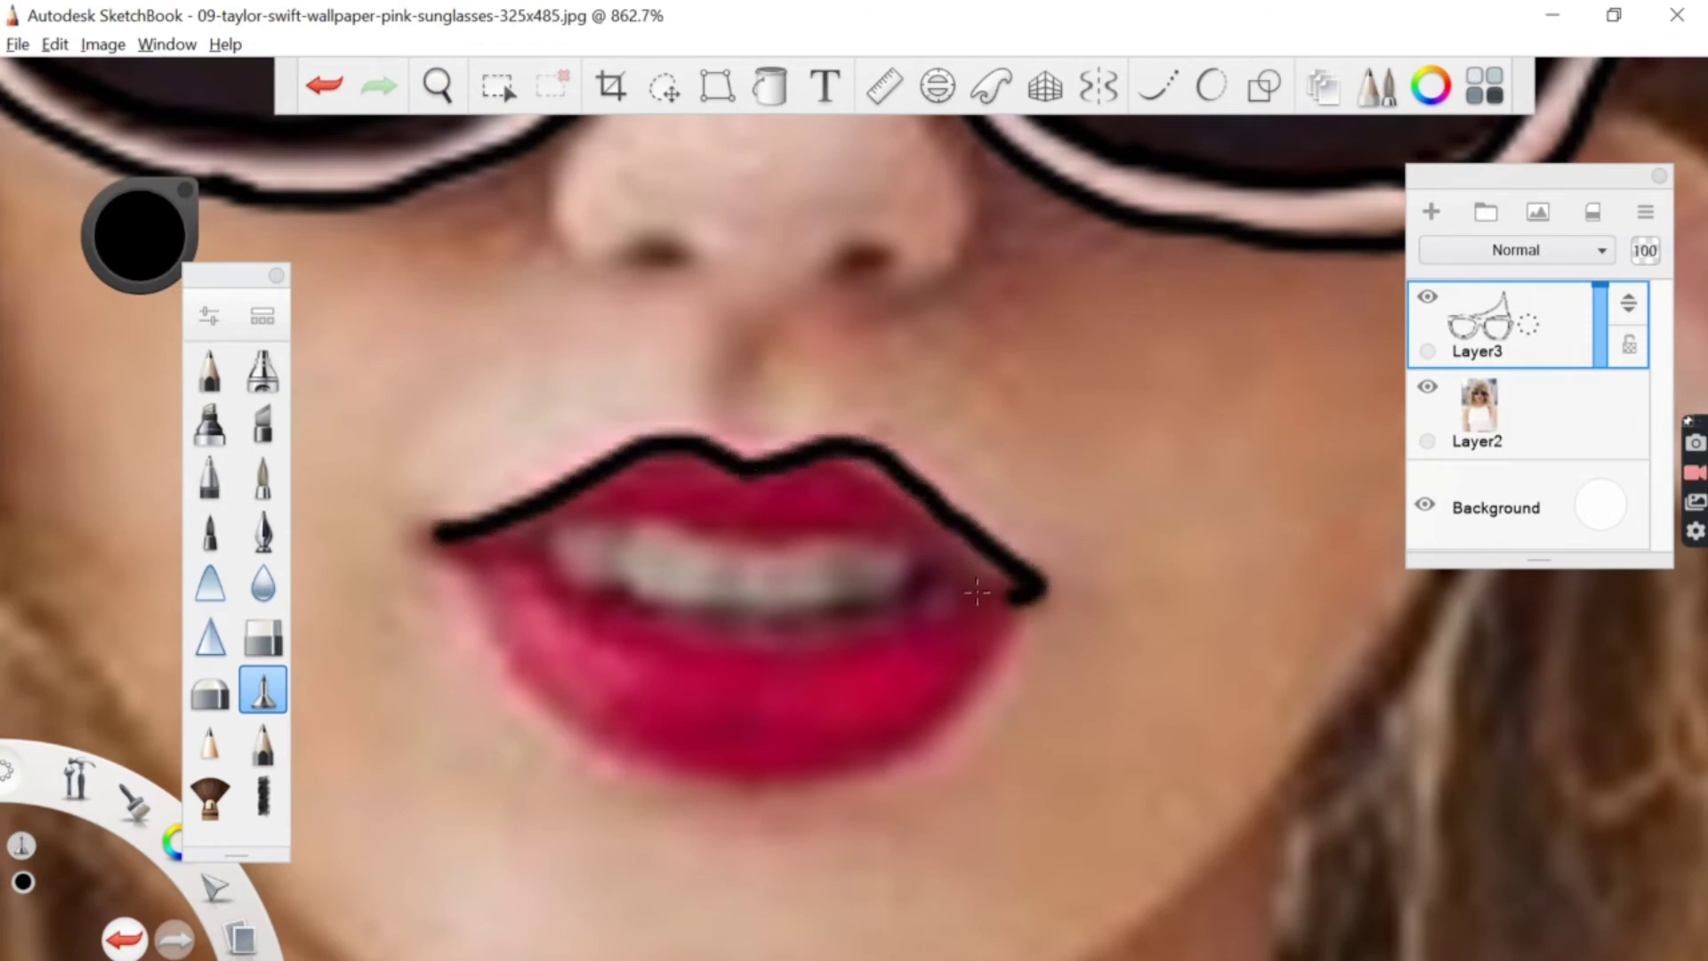
mouse_move(449, 536)
mouse_down()
mouse_move(560, 685)
mouse_move(800, 758)
mouse_move(987, 637)
mouse_move(1018, 595)
mouse_up()
drag(543, 514, 943, 539)
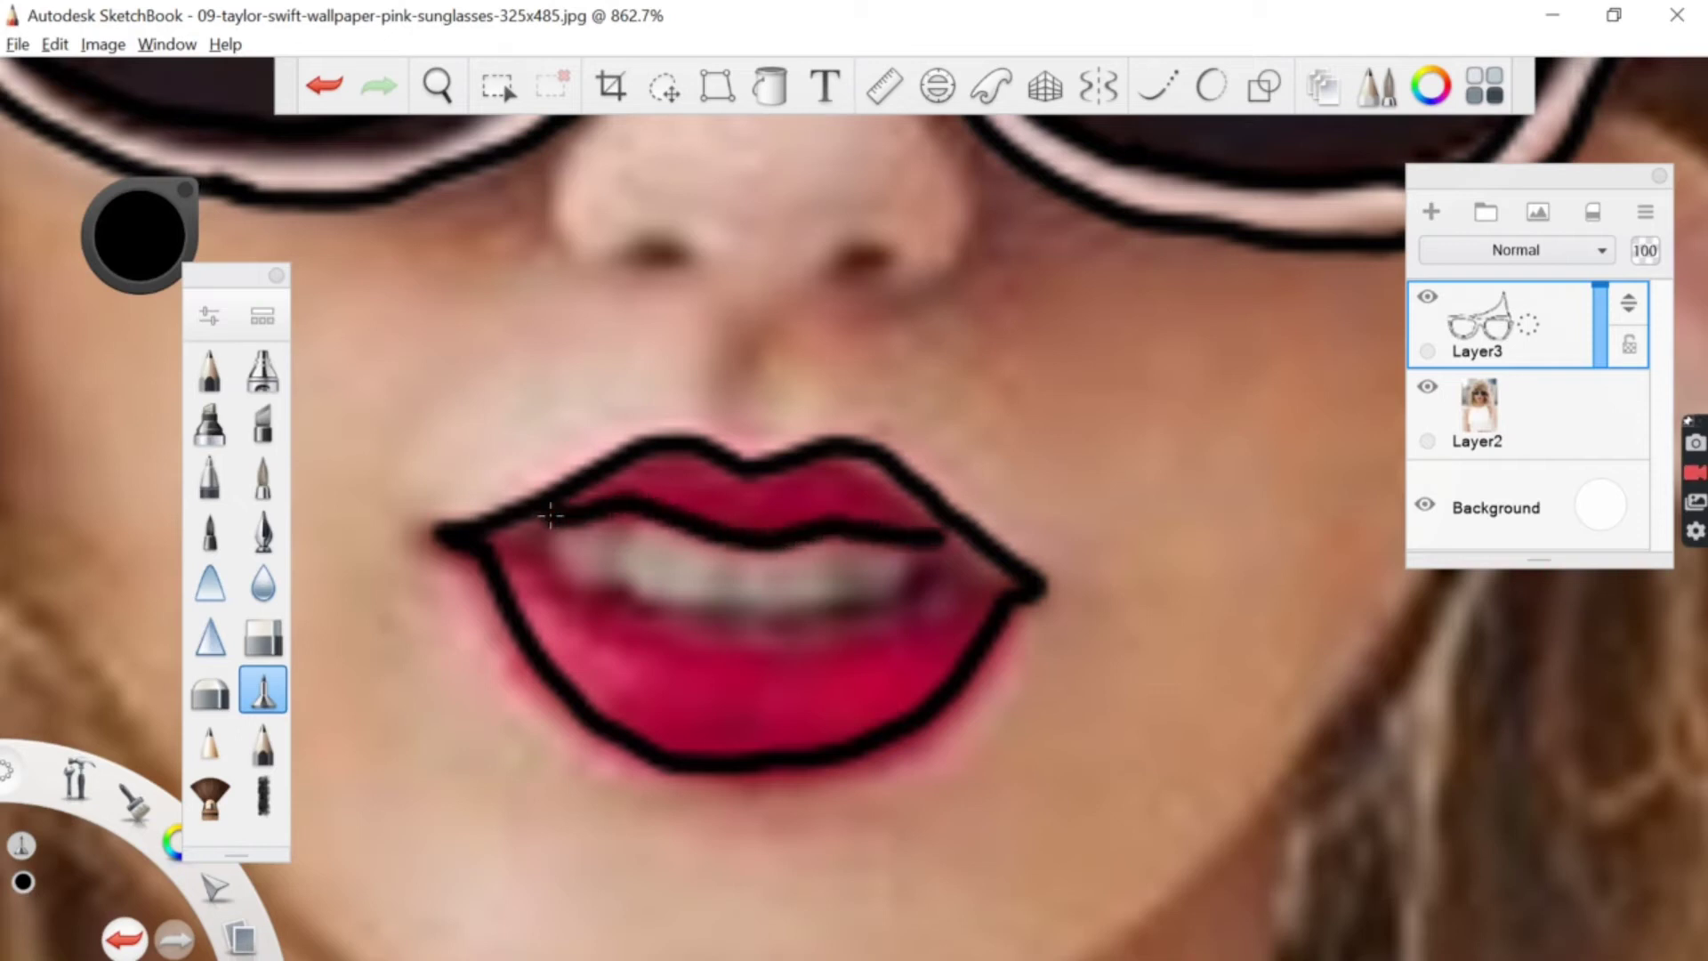
mouse_move(525, 534)
mouse_down()
mouse_move(578, 603)
mouse_move(774, 635)
mouse_move(974, 574)
mouse_up()
Step: Draw dividing lines between the teeth inside the mouth and undo them
mouse_move(559, 583)
mouse_down()
mouse_move(554, 531)
mouse_move(618, 589)
mouse_up()
mouse_move(714, 526)
mouse_down()
mouse_move(712, 607)
mouse_move(752, 607)
mouse_up()
drag(794, 550, 743, 616)
drag(865, 562, 781, 608)
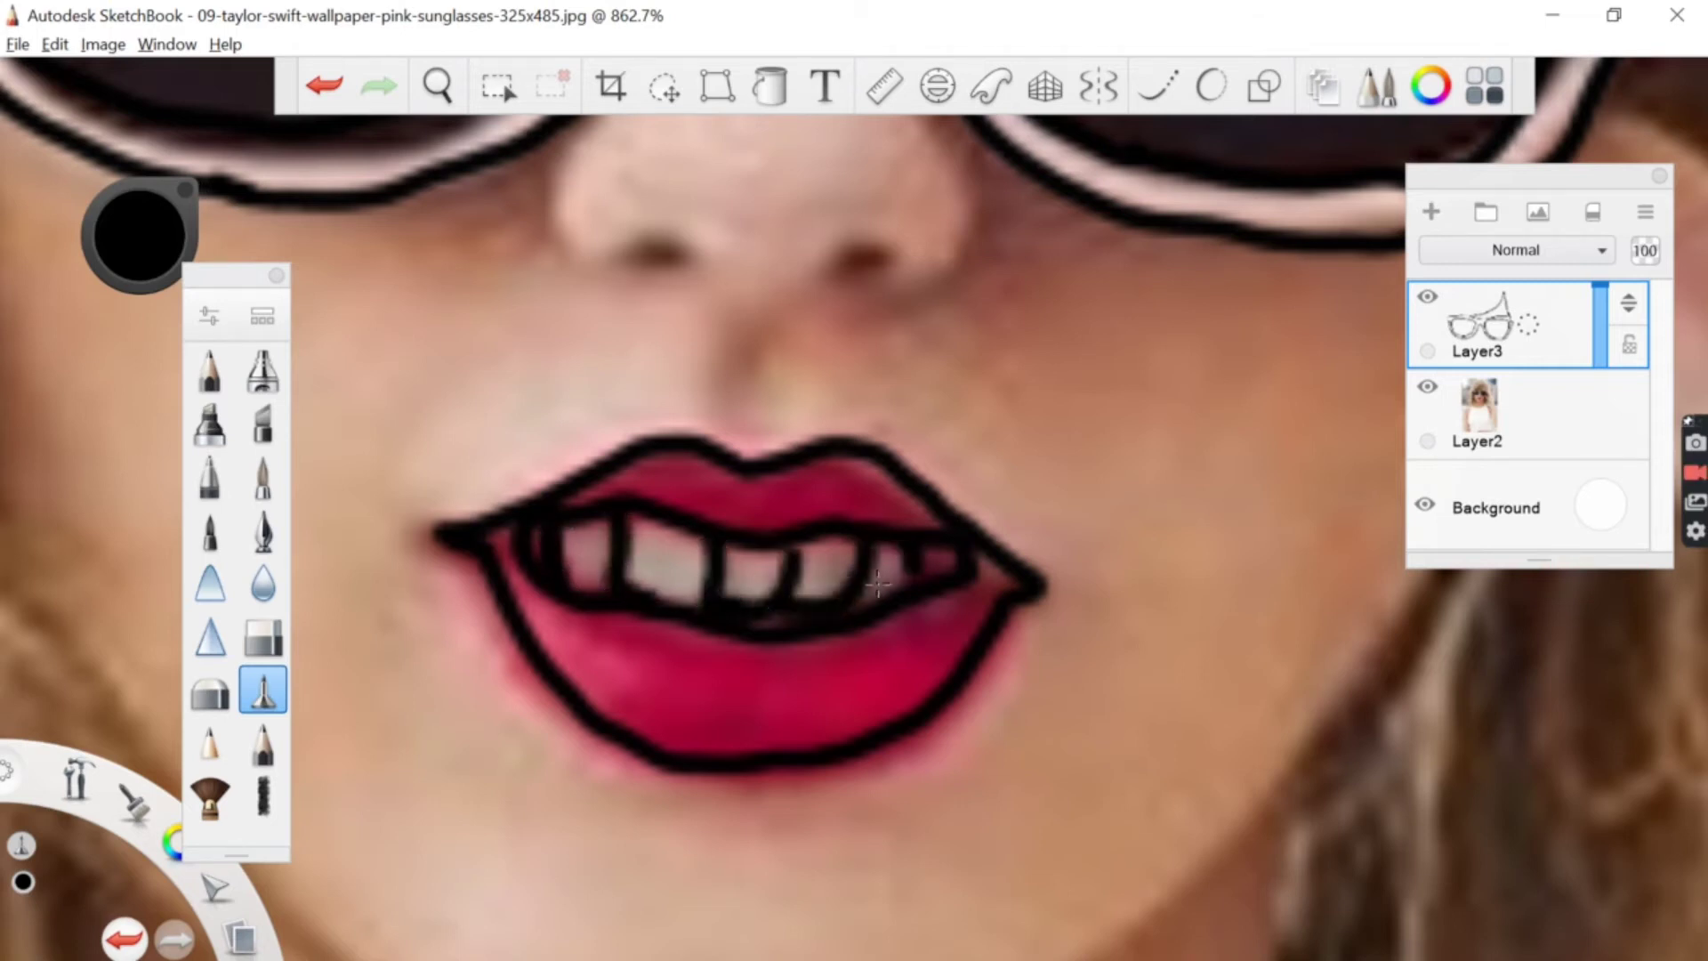
click(438, 86)
drag(534, 191, 538, 343)
drag(511, 281, 580, 525)
click(322, 89)
click(322, 89)
click(322, 89)
click(323, 89)
Step: Trace the hair from the crown down its left-hand side with the pointed lower locks, and outline the cheeks and chin
drag(417, 349, 392, 400)
mouse_move(469, 271)
mouse_down()
mouse_move(517, 458)
mouse_move(507, 297)
mouse_up()
mouse_move(941, 214)
mouse_down()
mouse_move(810, 212)
mouse_move(531, 434)
mouse_move(439, 719)
mouse_up()
key(space)
mouse_move(499, 566)
mouse_down()
mouse_move(651, 427)
mouse_move(644, 480)
mouse_up()
mouse_move(579, 162)
mouse_down()
mouse_move(534, 430)
mouse_move(562, 580)
mouse_move(542, 694)
mouse_move(588, 831)
mouse_move(619, 861)
mouse_move(594, 715)
mouse_move(642, 792)
mouse_move(680, 774)
mouse_move(736, 796)
mouse_move(750, 685)
mouse_move(720, 567)
mouse_move(829, 628)
mouse_up()
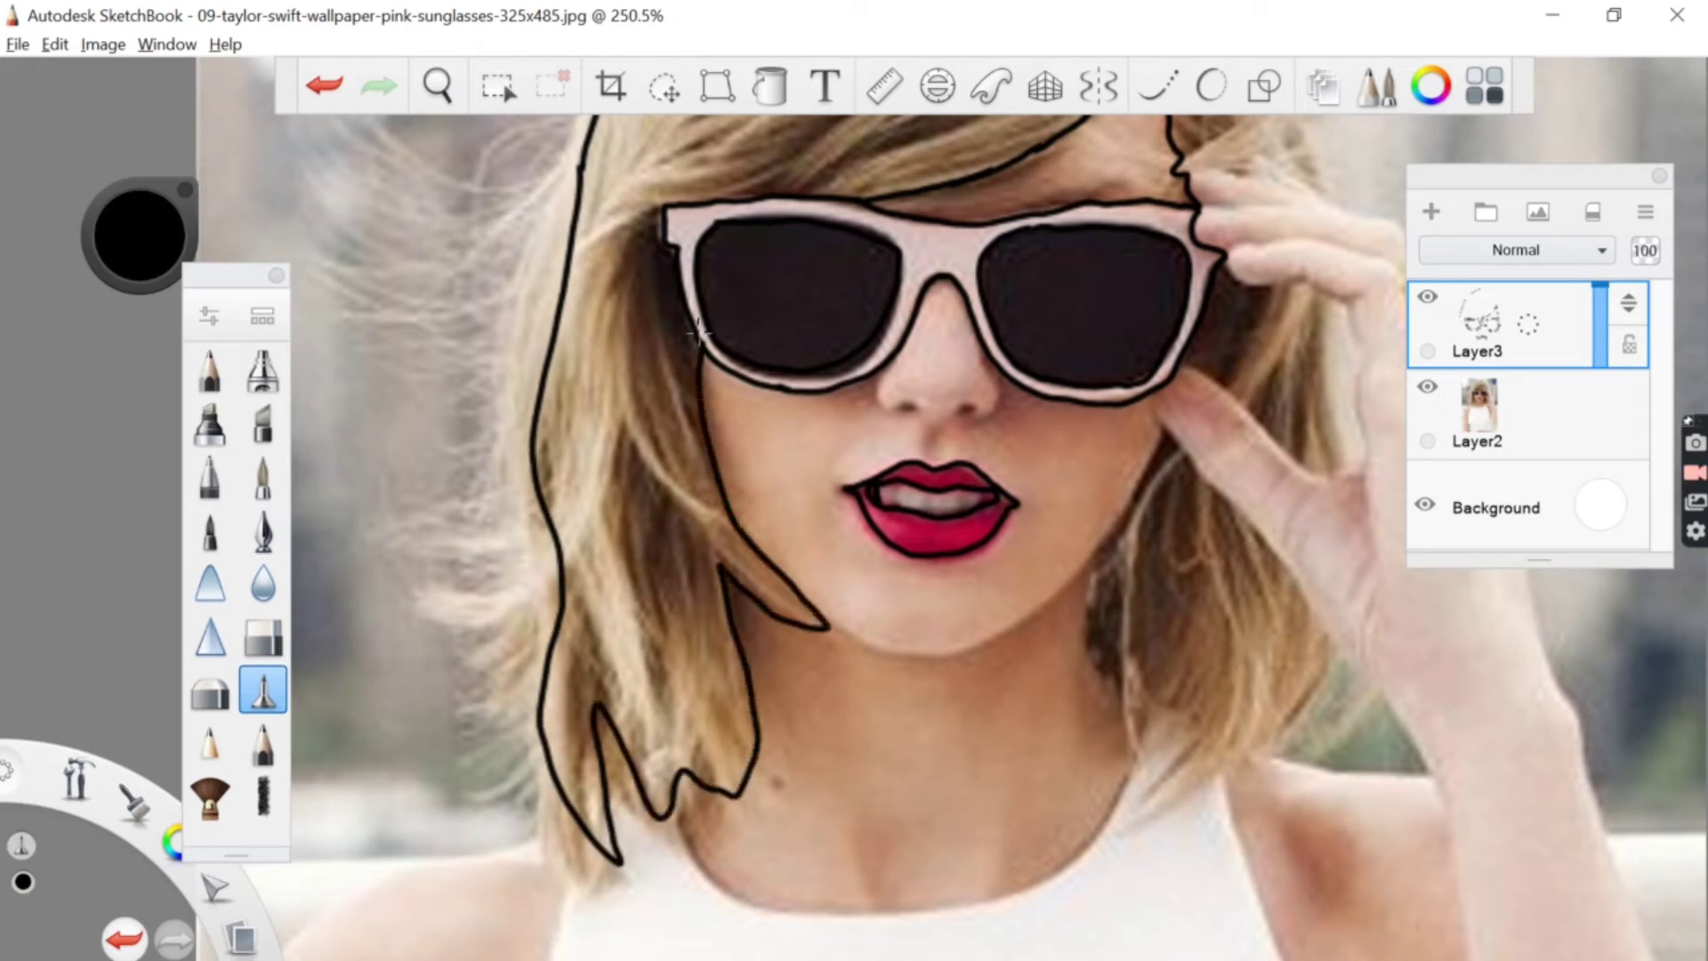
drag(1159, 407, 1078, 566)
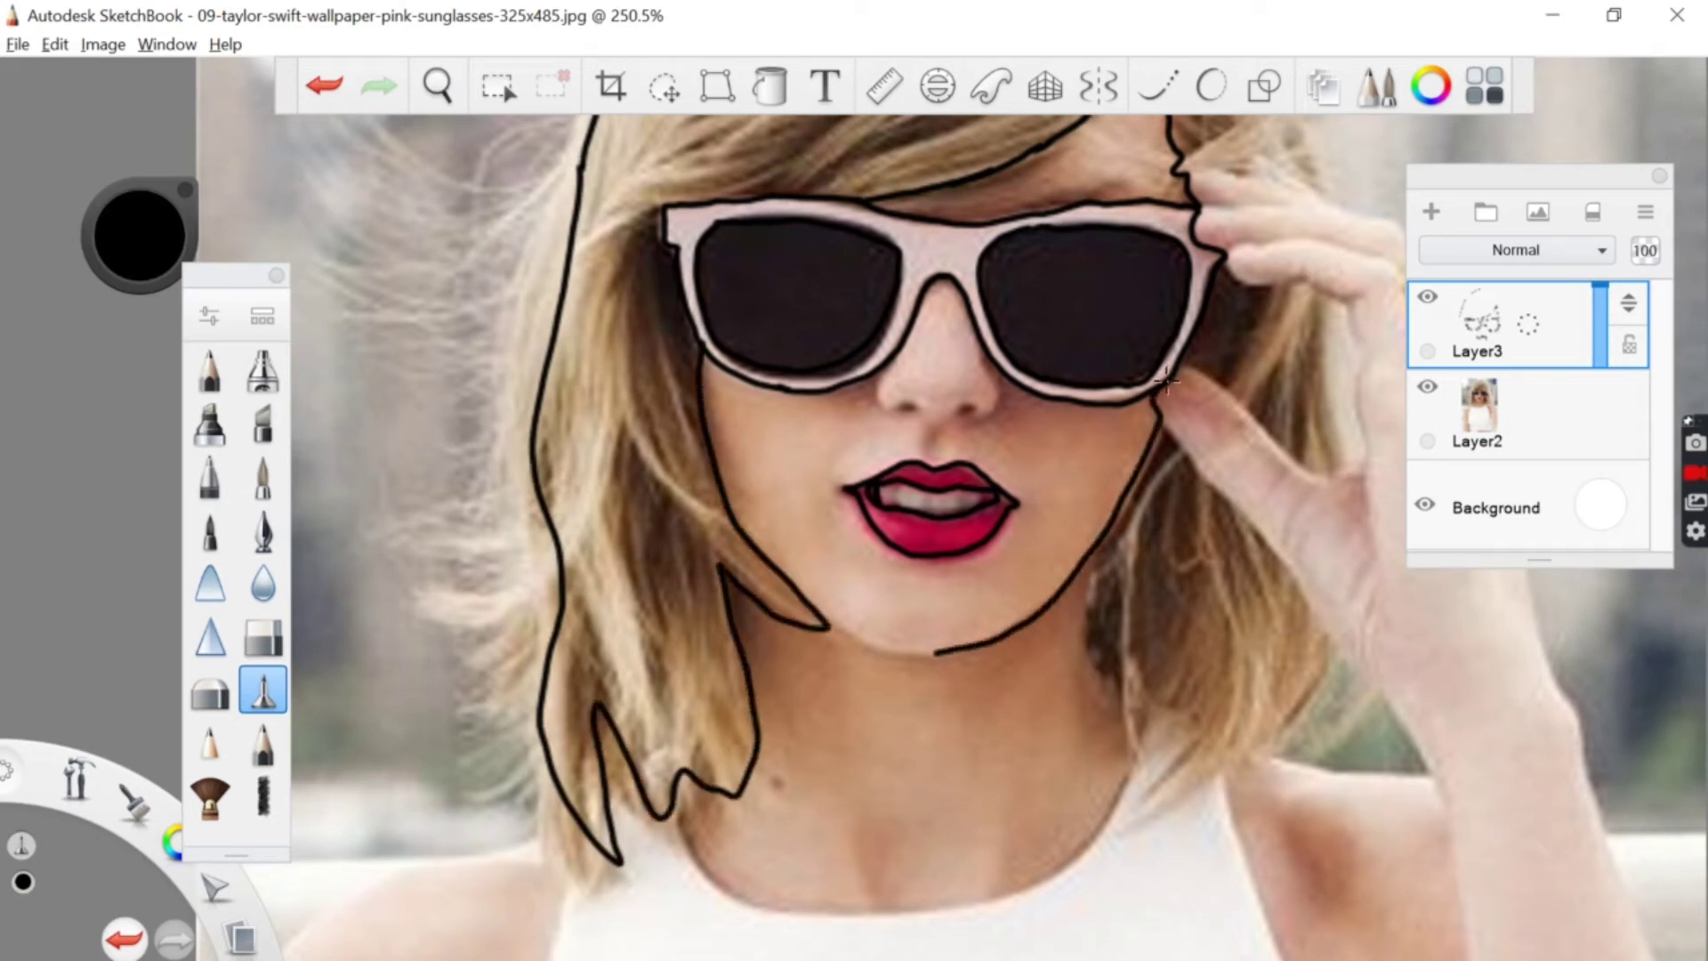
Step: Continue the outer hair contour from the crown down the right-hand side to the raised hand
click(441, 85)
drag(1283, 397, 803, 847)
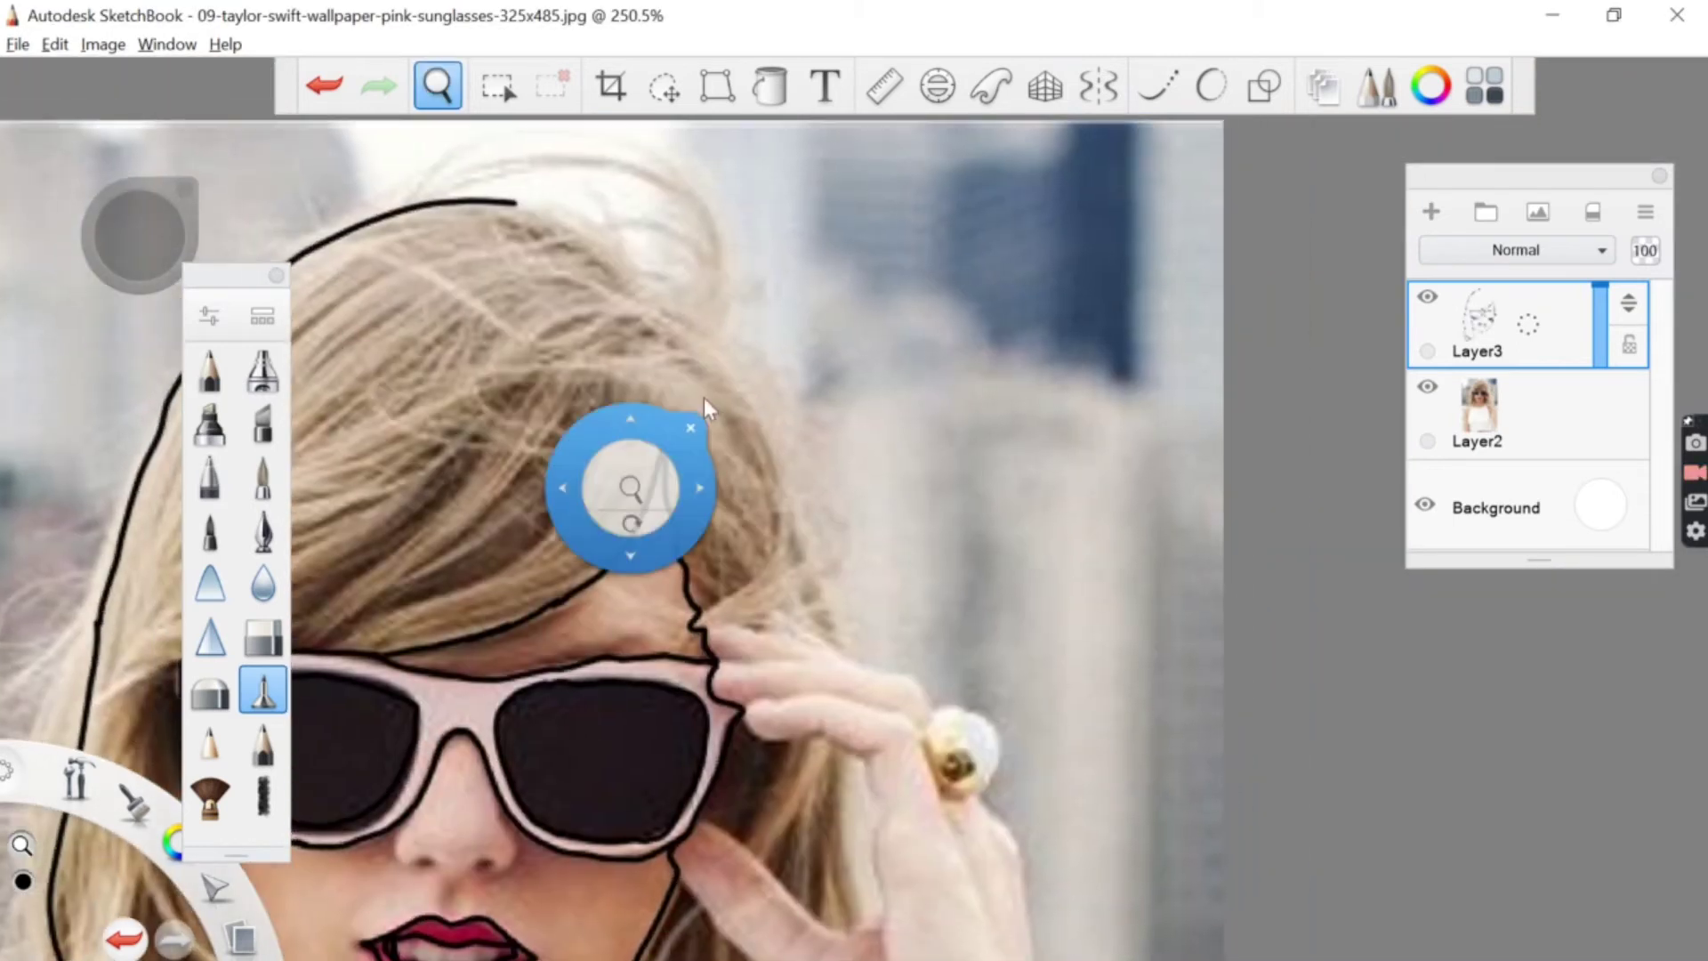
click(701, 407)
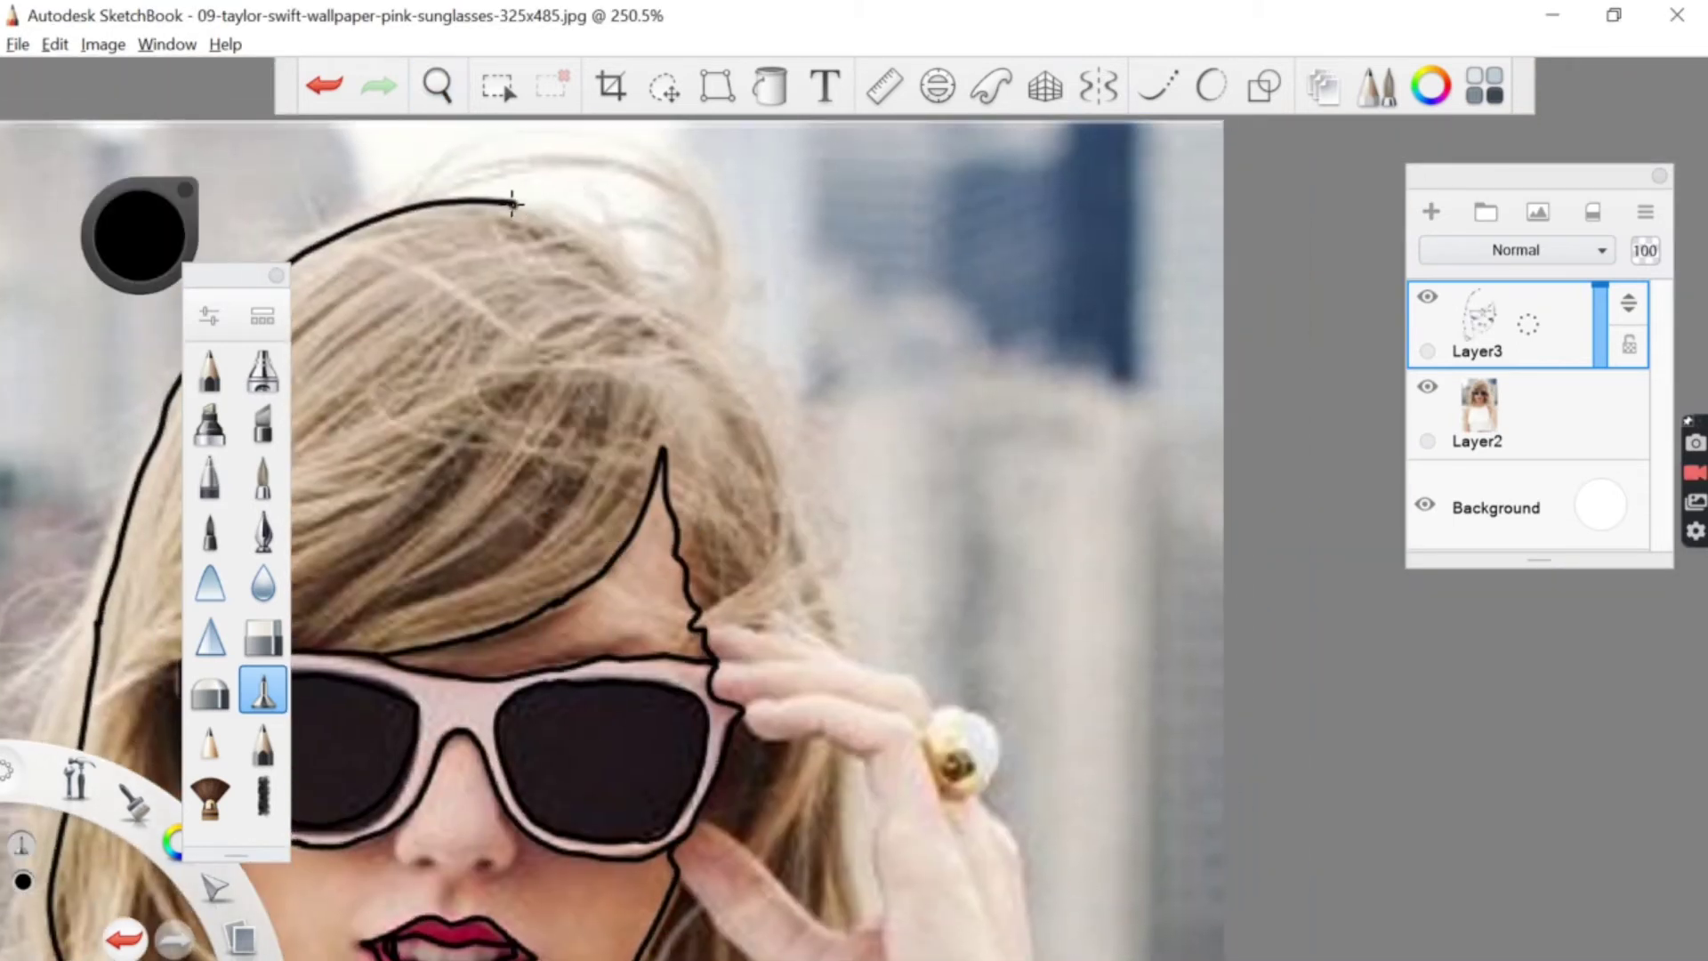
mouse_move(510, 202)
mouse_down()
mouse_move(671, 313)
mouse_move(814, 534)
mouse_move(841, 648)
mouse_up()
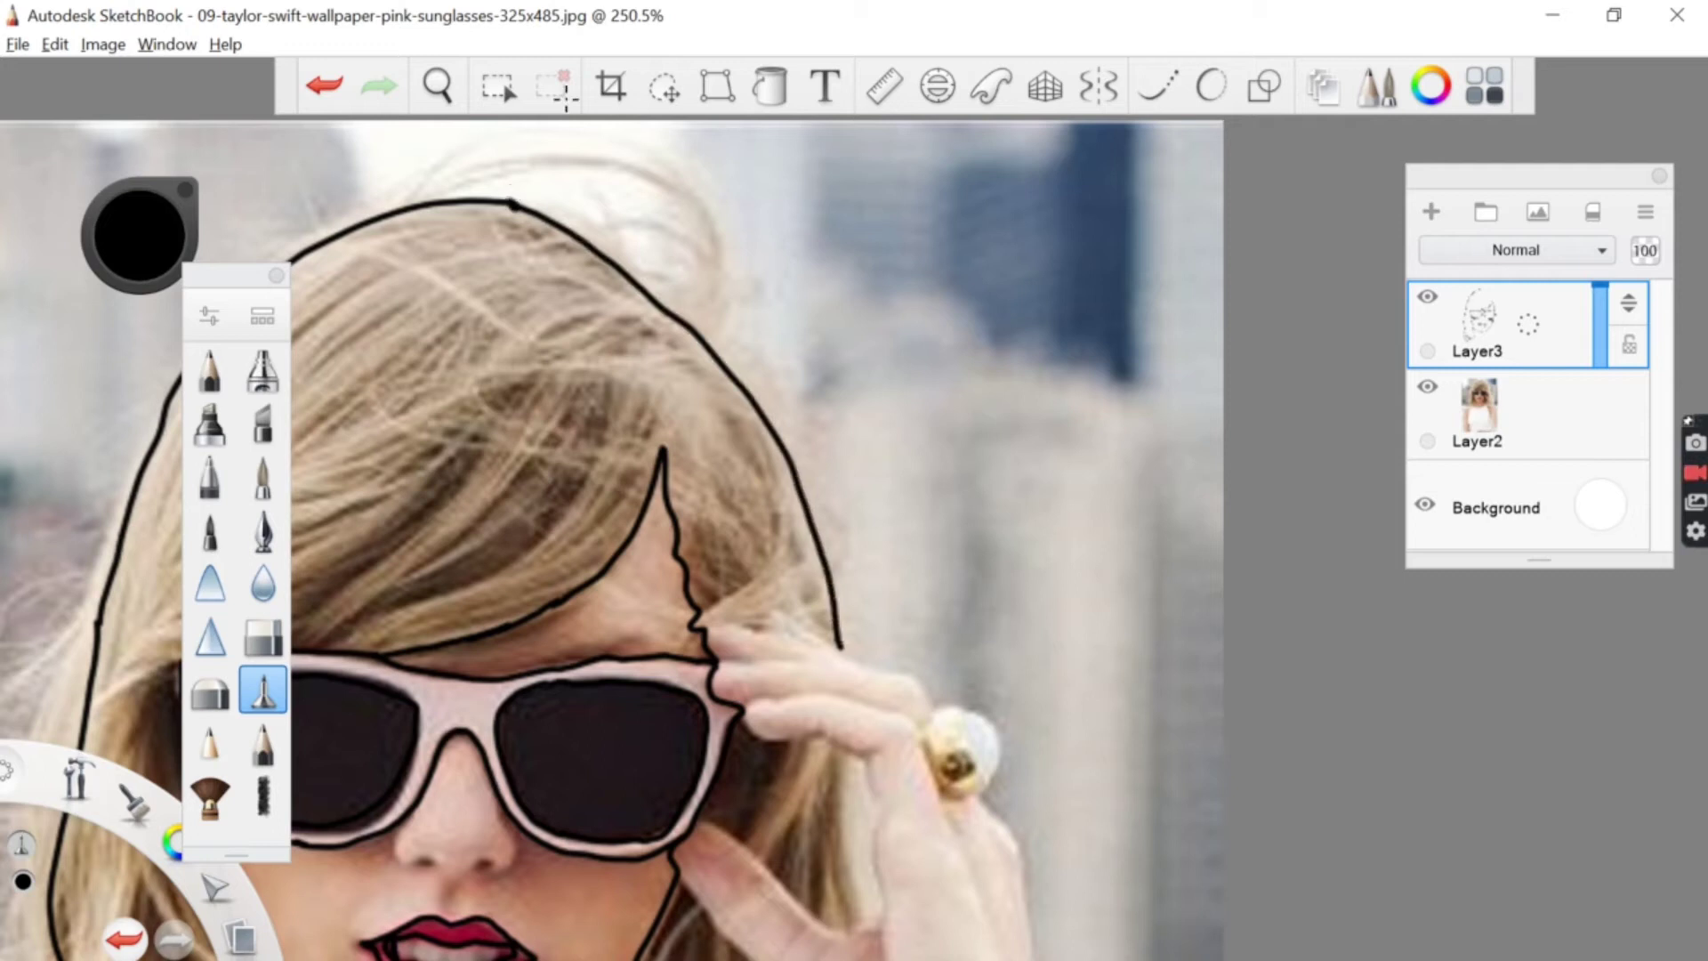
Step: Trace the outlines of the fingers resting on the sunglasses frame, down to the palm
key(space)
mouse_move(626, 439)
mouse_down()
mouse_move(713, 385)
mouse_move(853, 409)
mouse_move(983, 477)
mouse_move(1083, 497)
mouse_move(624, 465)
mouse_up()
click(806, 493)
mouse_move(686, 565)
mouse_down()
mouse_move(814, 550)
mouse_move(1022, 577)
mouse_up()
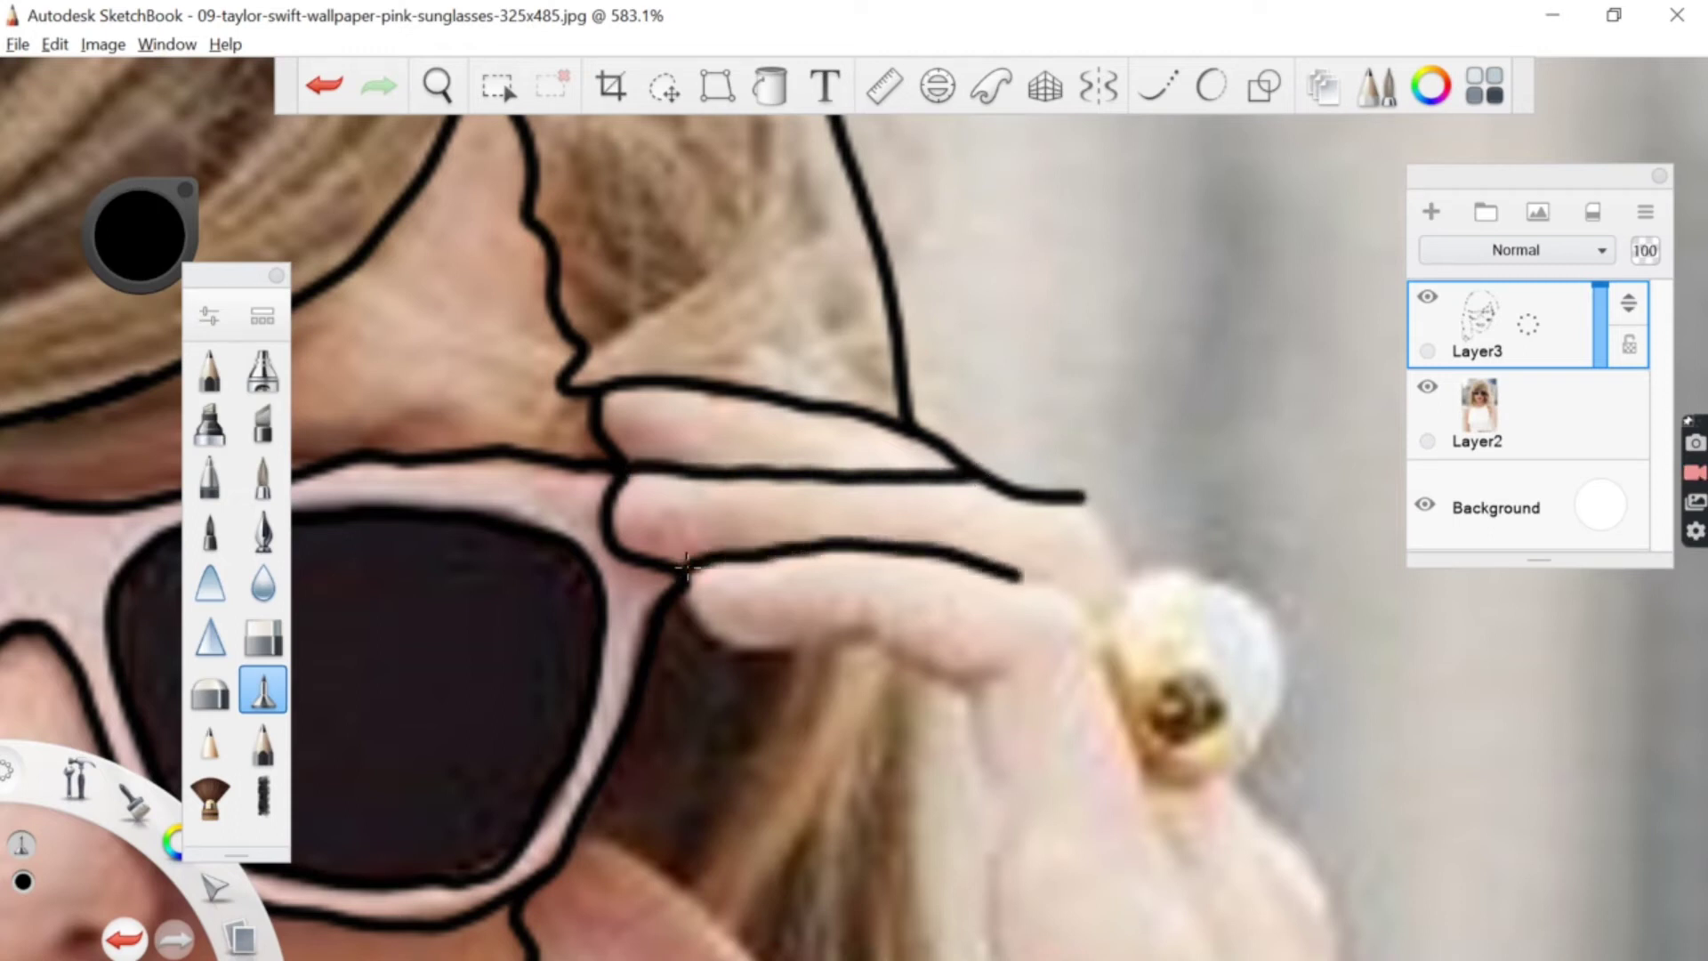
mouse_move(685, 566)
mouse_down()
mouse_move(835, 648)
mouse_move(876, 601)
mouse_move(1019, 647)
mouse_move(976, 622)
mouse_move(724, 305)
mouse_move(813, 374)
mouse_up()
key(space)
drag(756, 267, 916, 685)
drag(649, 325, 709, 894)
Step: Trace the ring with its stones and the outer edge of the hand below it
mouse_move(765, 144)
mouse_down()
mouse_move(822, 250)
mouse_move(893, 294)
mouse_move(936, 425)
mouse_move(841, 459)
mouse_up()
mouse_move(826, 399)
mouse_down()
mouse_move(901, 360)
mouse_move(821, 372)
mouse_up()
drag(888, 224, 947, 360)
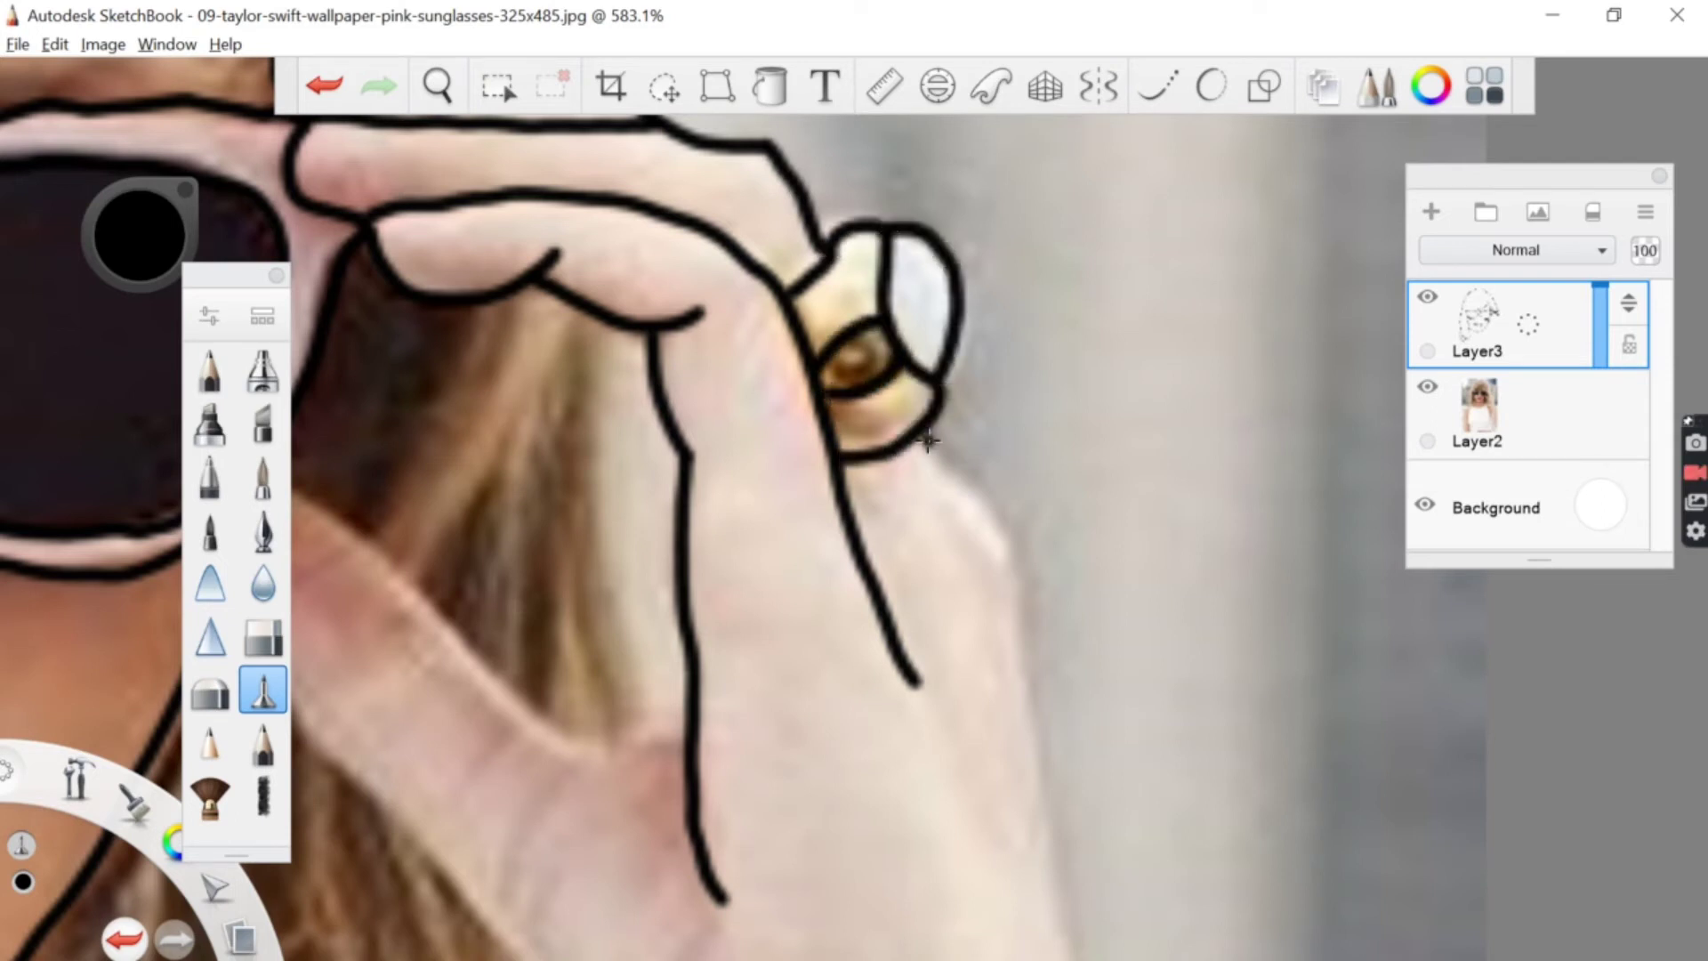
drag(928, 441, 1045, 716)
Step: Trace both edges of the thumb and add short crease strokes on the palm
click(437, 85)
drag(729, 782, 845, 462)
click(855, 339)
mouse_move(359, 159)
mouse_down()
mouse_move(738, 441)
mouse_move(805, 414)
mouse_up()
drag(318, 261, 755, 788)
drag(812, 623, 784, 678)
mouse_move(836, 685)
mouse_down()
mouse_move(822, 779)
mouse_move(627, 435)
mouse_up()
Step: Trace the outer and inner edges of the raised hand down past the wrist
click(437, 85)
drag(798, 636, 770, 692)
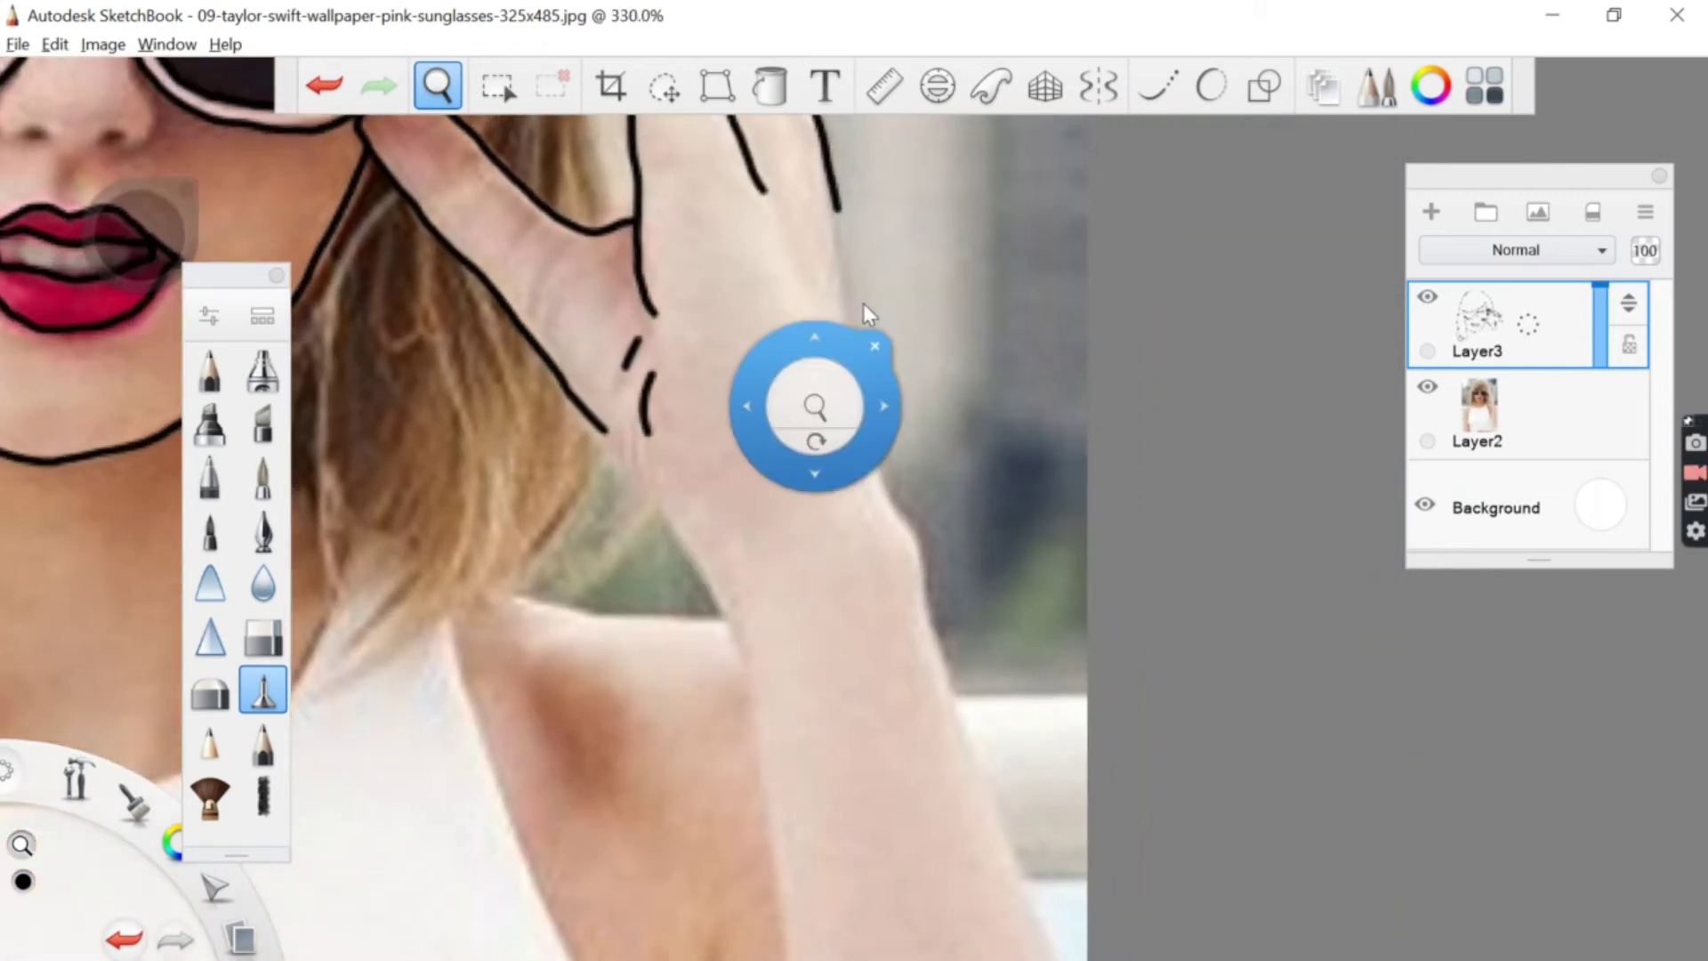
click(875, 345)
drag(836, 202, 950, 690)
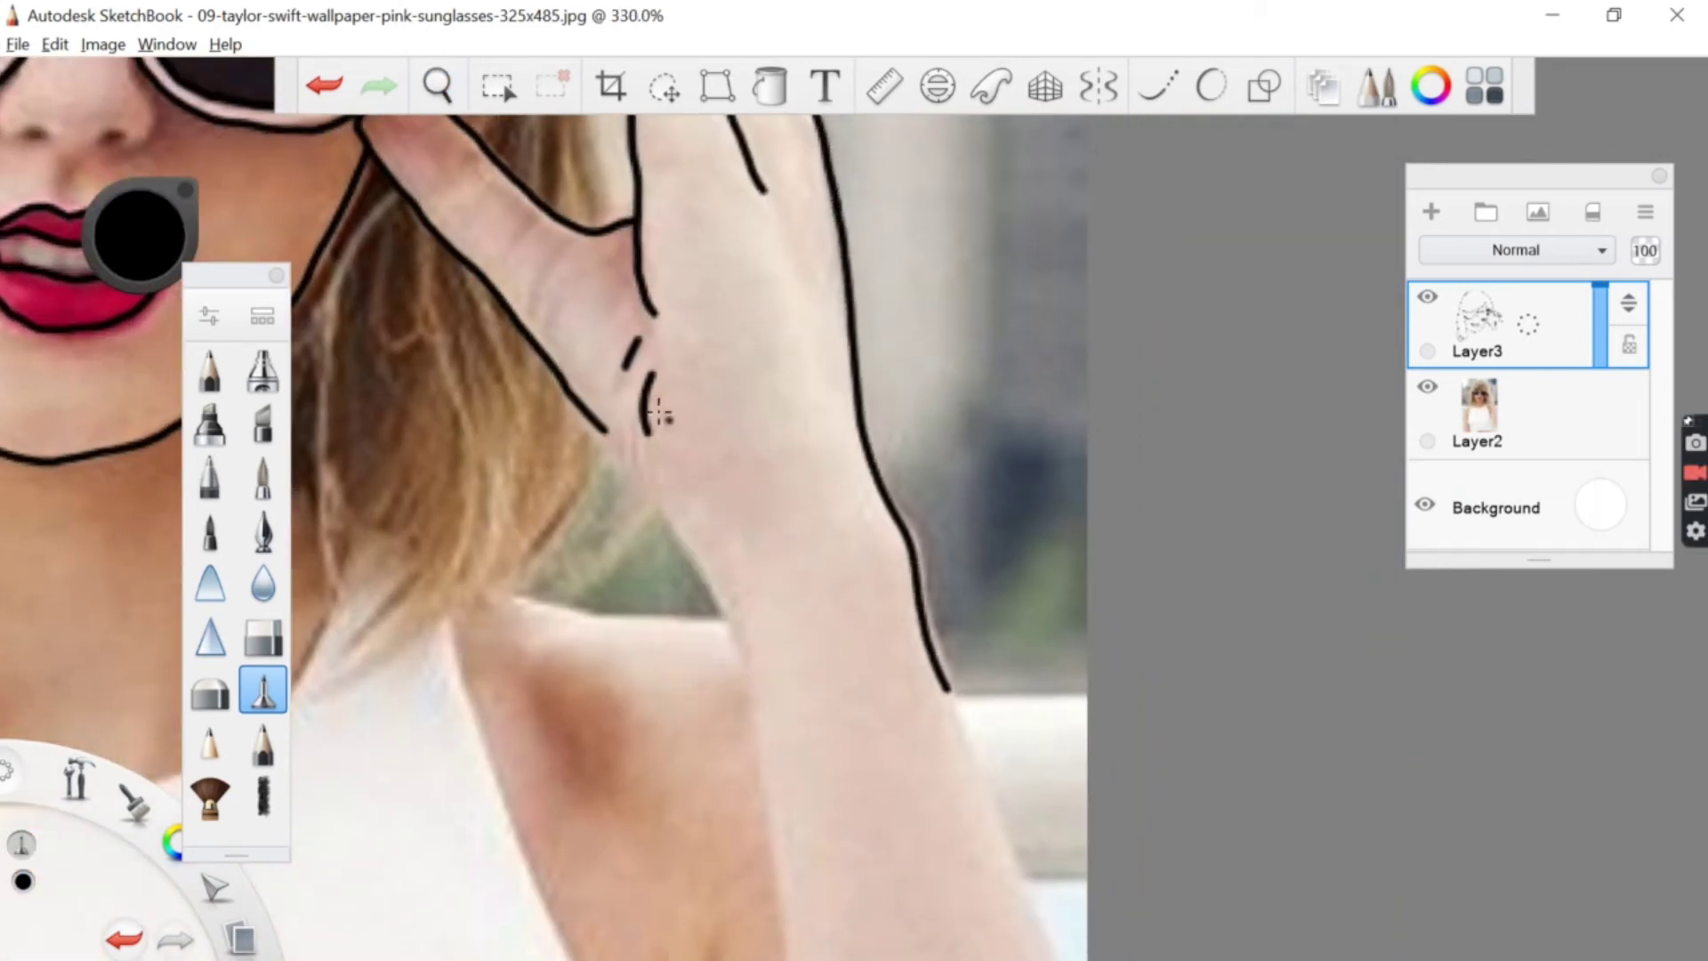
mouse_move(599, 432)
mouse_down()
mouse_move(740, 623)
mouse_move(761, 722)
mouse_up()
Step: Trace the raised forearm, the elbow, the underside of the upper arm and the top of the shoulder
click(437, 85)
mouse_move(857, 578)
mouse_down()
mouse_move(861, 797)
mouse_move(676, 529)
mouse_up()
drag(676, 459, 678, 356)
click(736, 400)
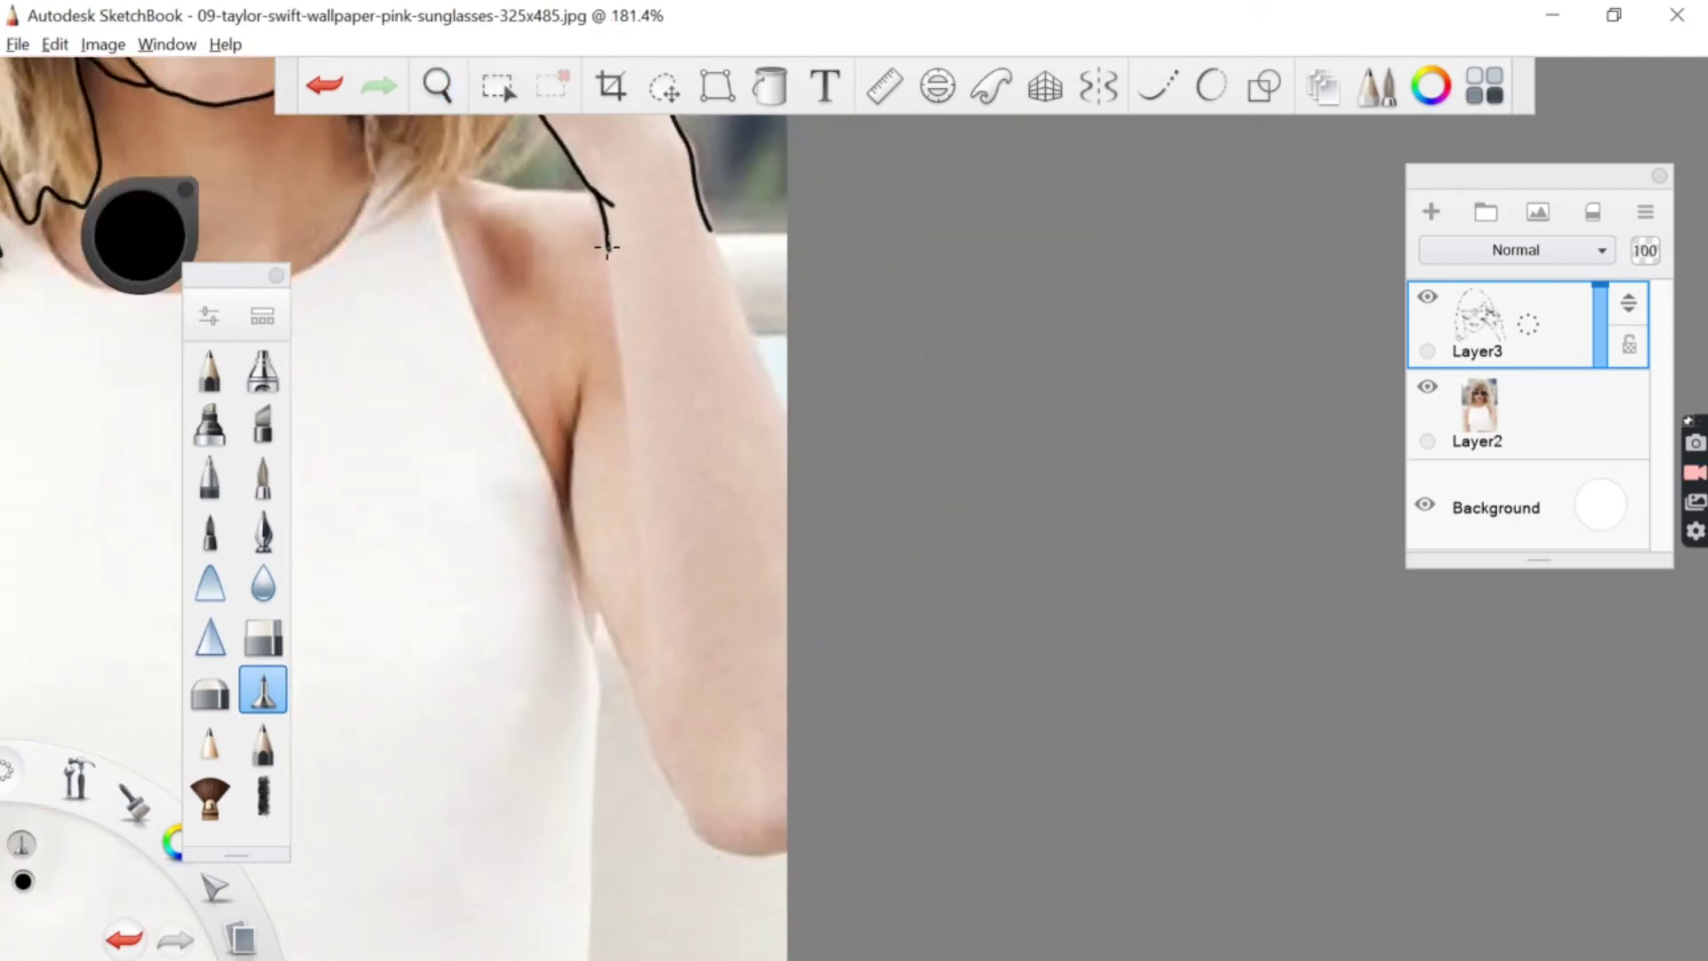
drag(607, 246, 647, 605)
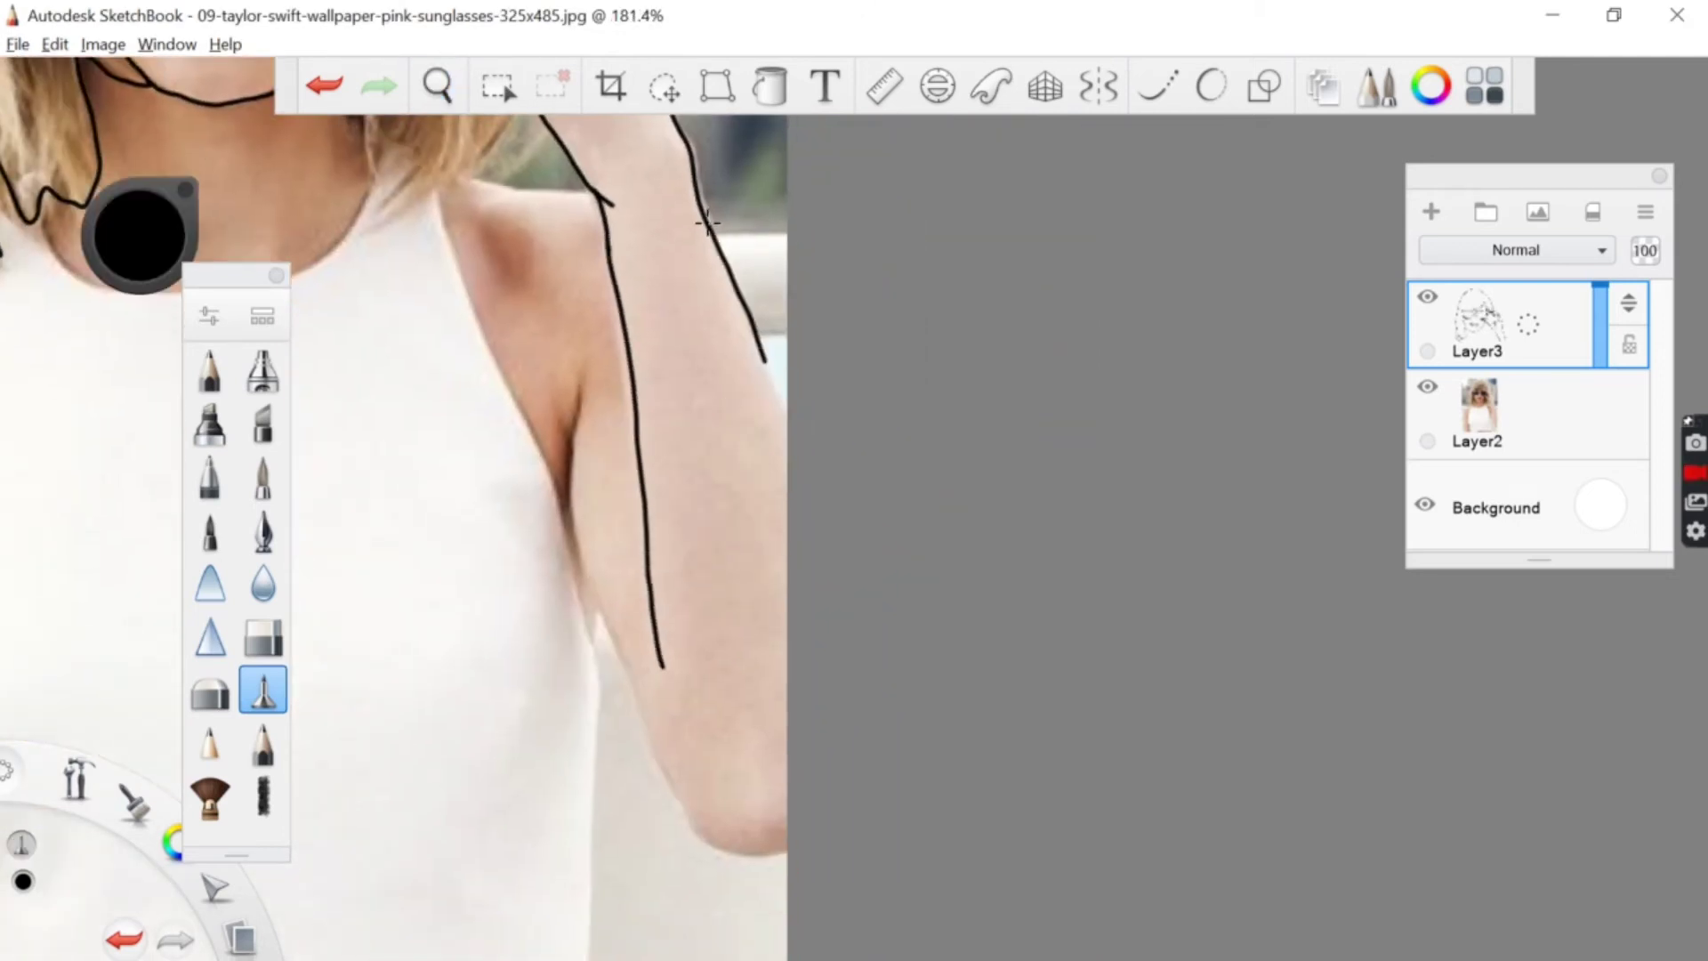
mouse_move(648, 727)
mouse_down()
mouse_move(588, 571)
mouse_move(588, 381)
mouse_up()
click(438, 86)
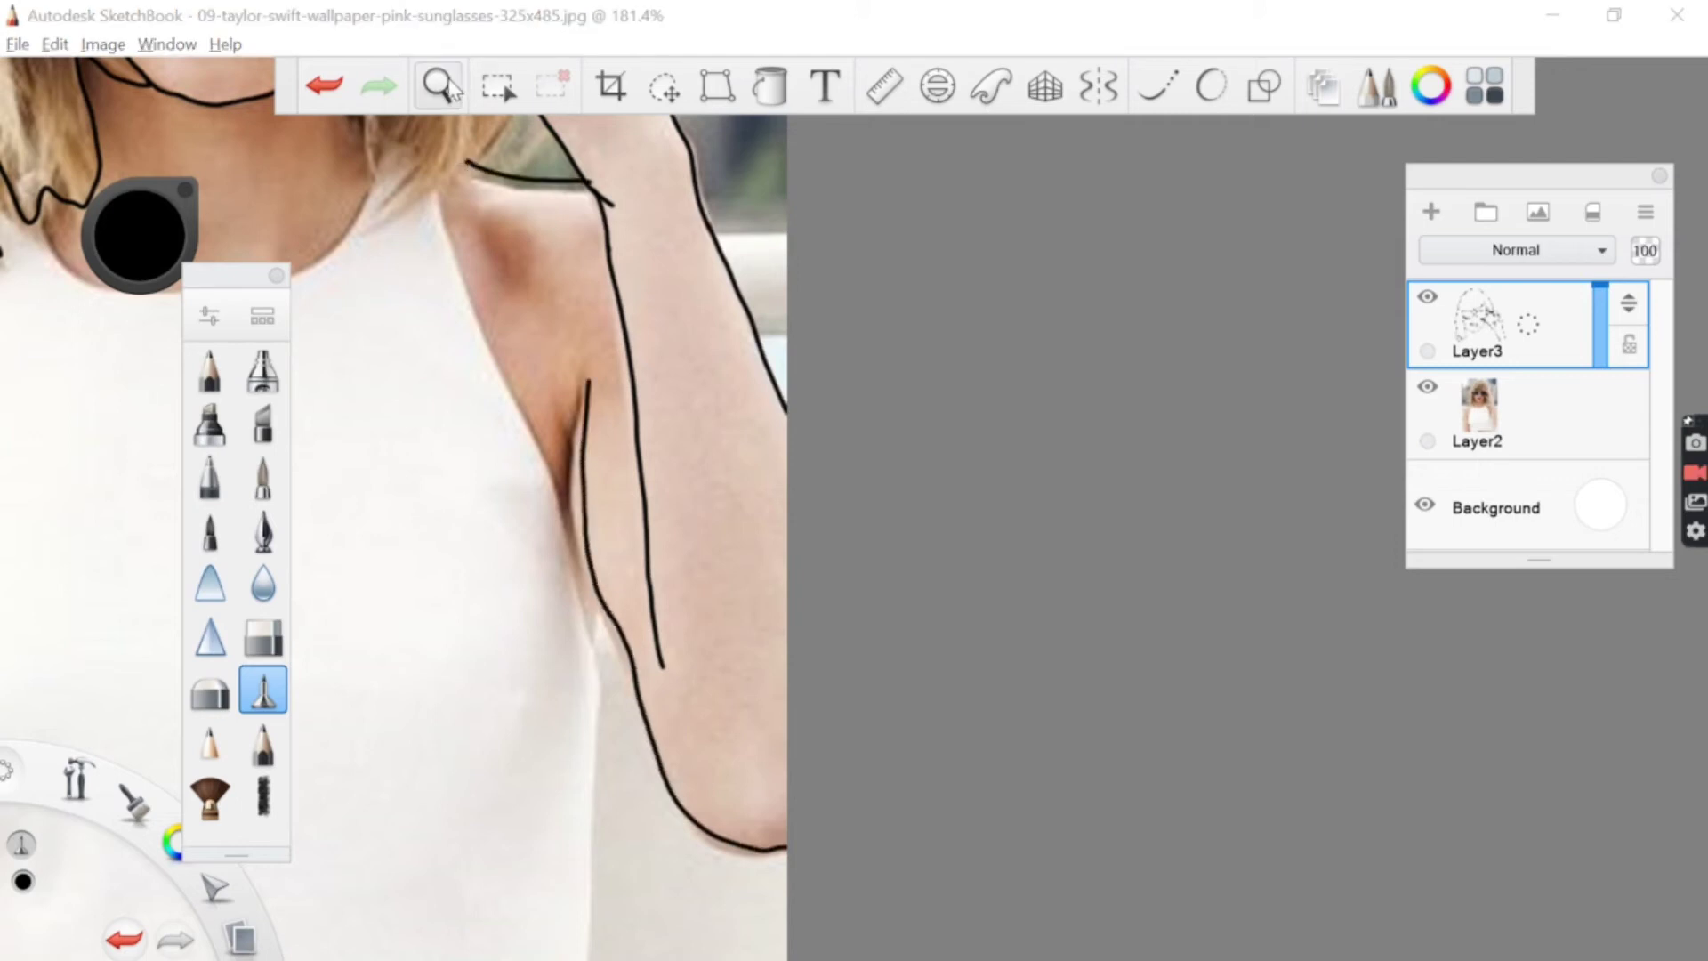
Step: Trace the armhole edge of the white top beside the raised arm, down to the fold under the armpit
drag(513, 229, 532, 282)
drag(525, 355, 586, 467)
click(653, 335)
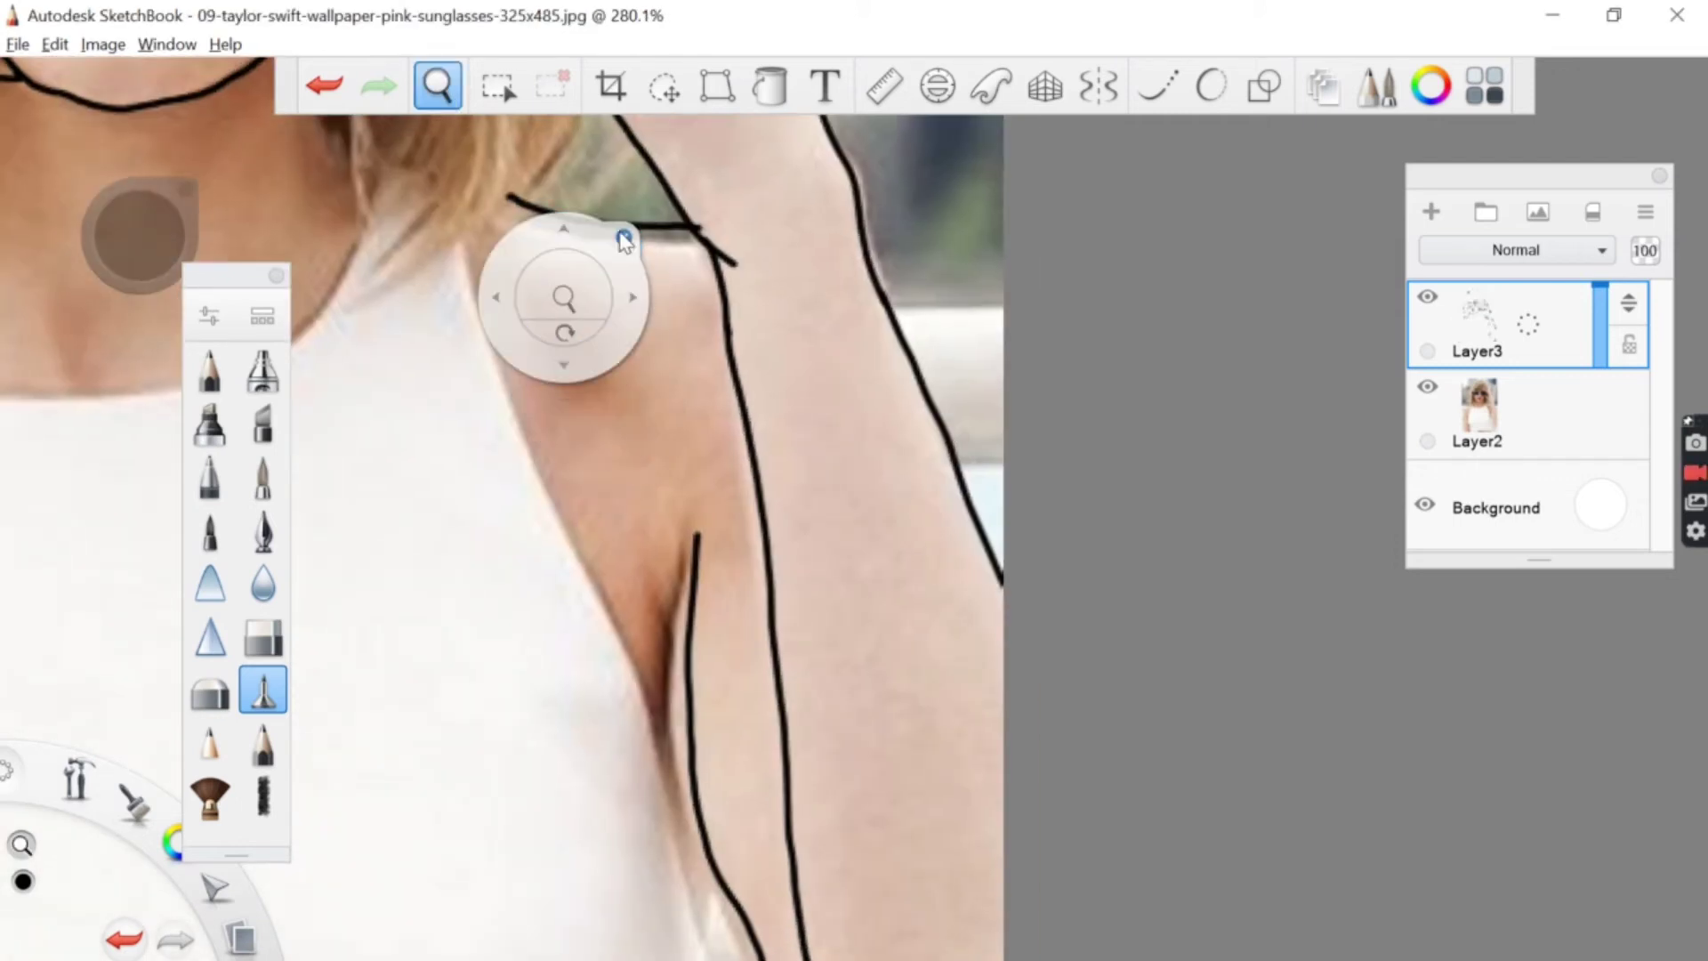
drag(468, 233, 663, 760)
mouse_move(672, 663)
mouse_down()
mouse_move(685, 867)
mouse_move(714, 879)
mouse_up()
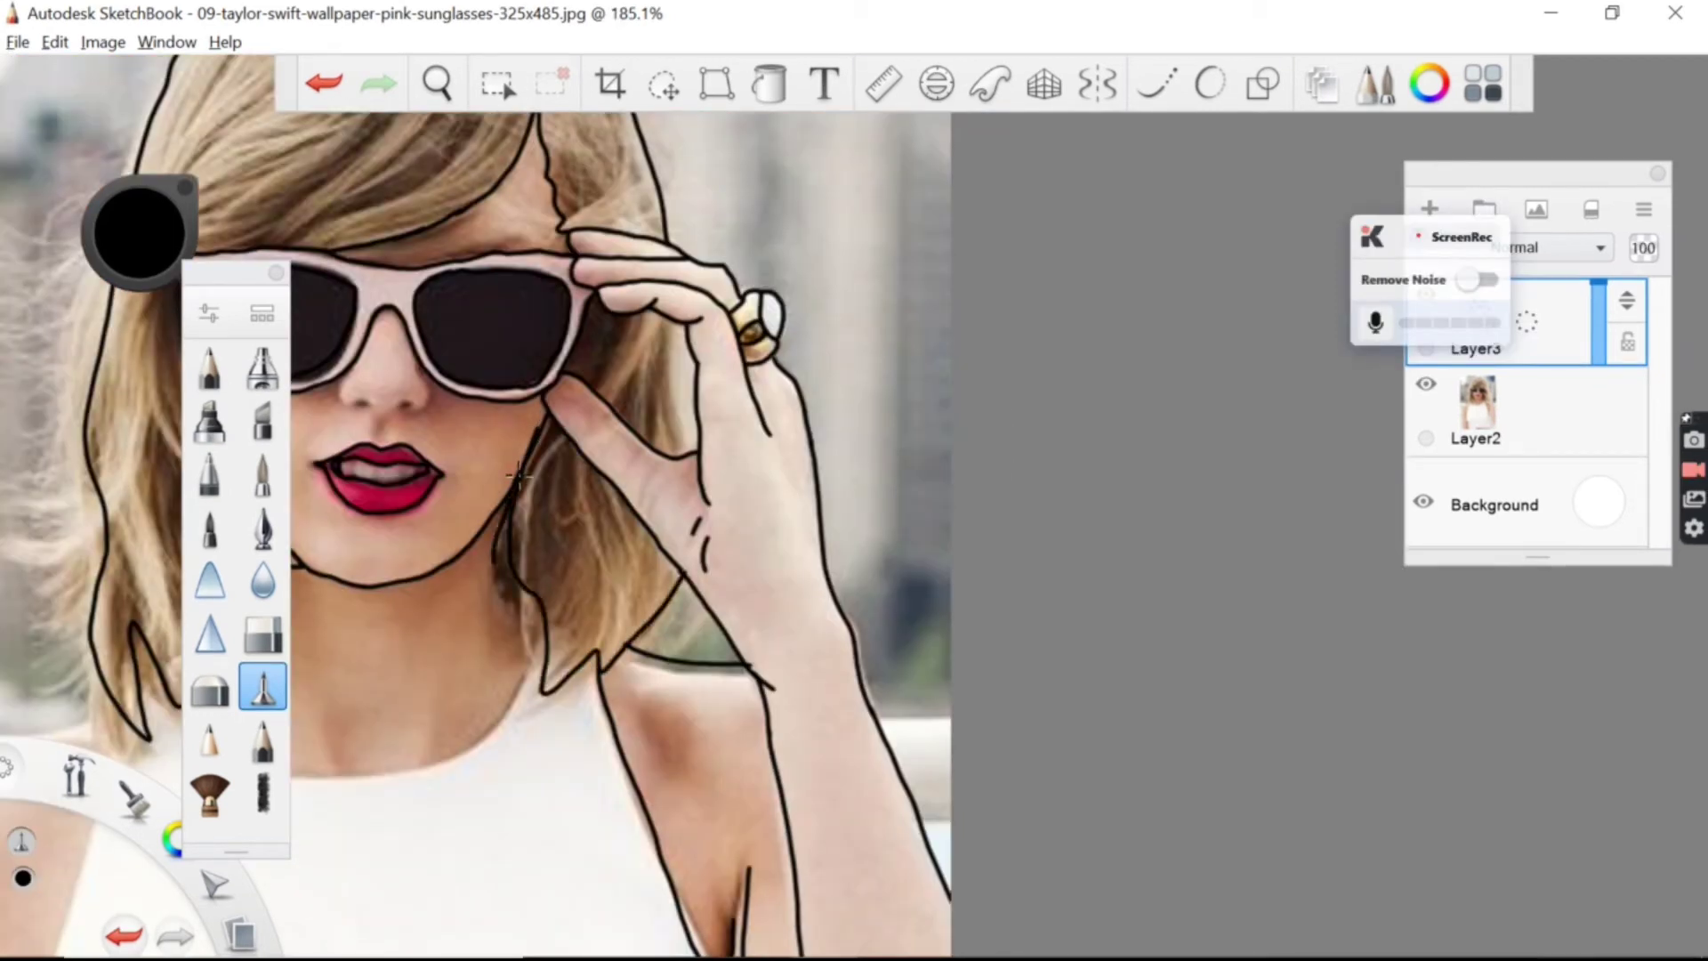
Step: Trace the neckline of the white top and its armhole on the lowered-arm side
click(438, 84)
drag(325, 734, 717, 400)
mouse_move(587, 345)
mouse_down()
mouse_move(728, 436)
mouse_move(884, 411)
mouse_up()
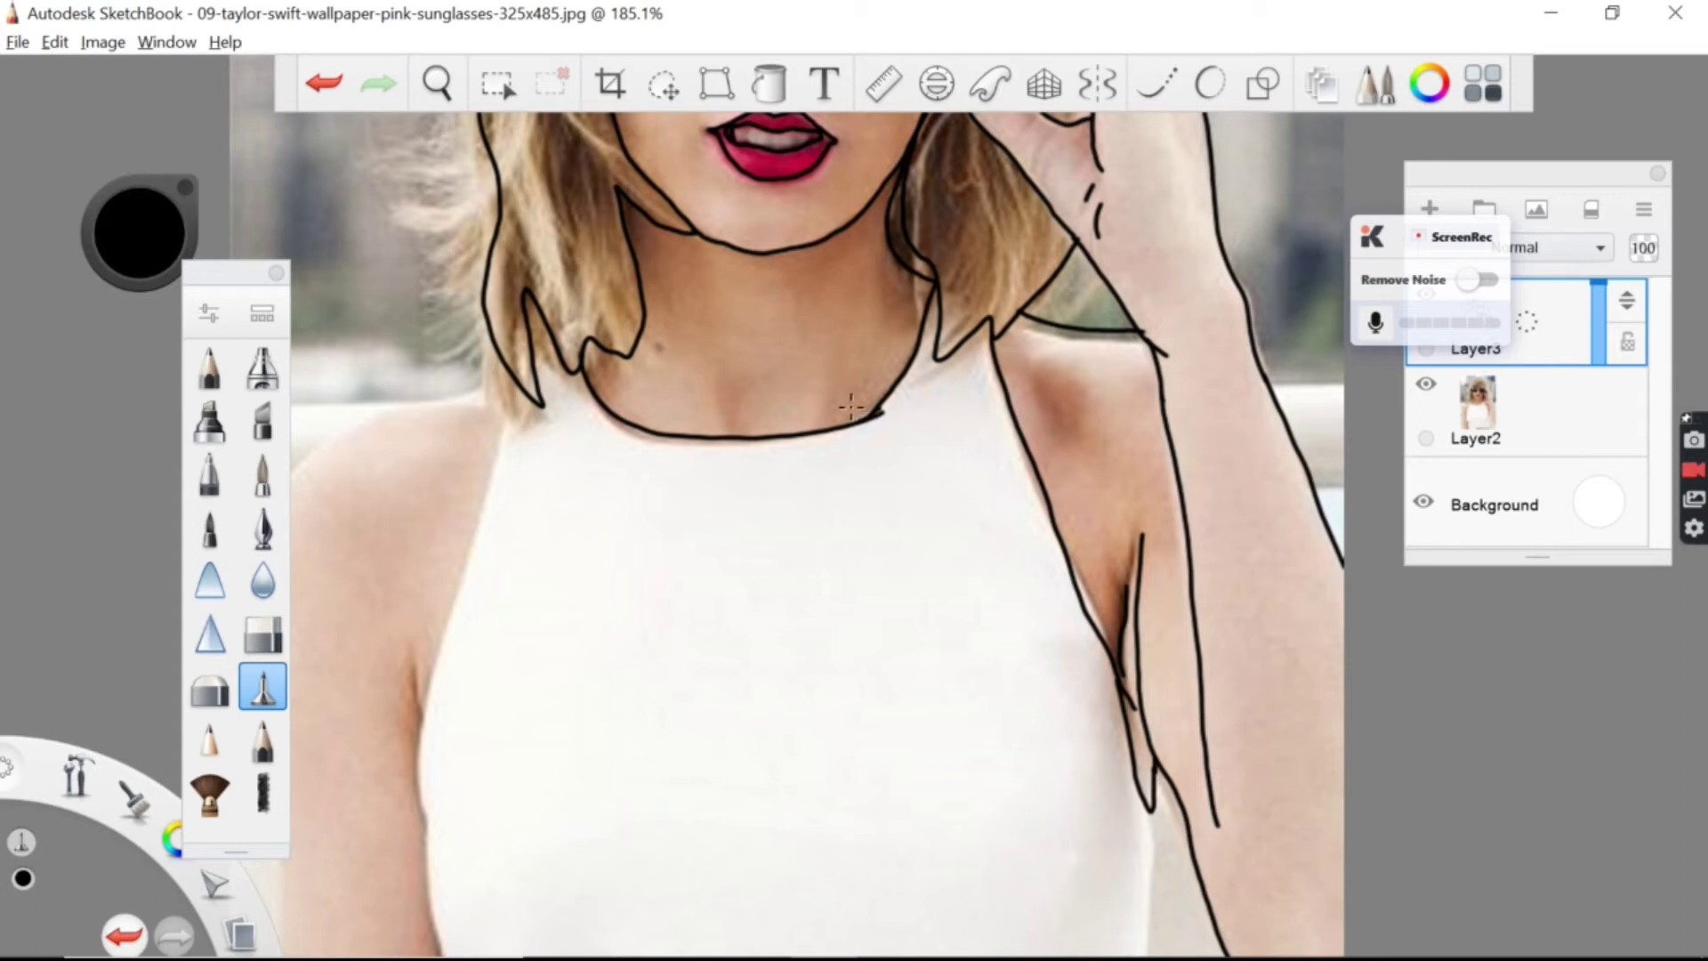
drag(512, 383, 417, 743)
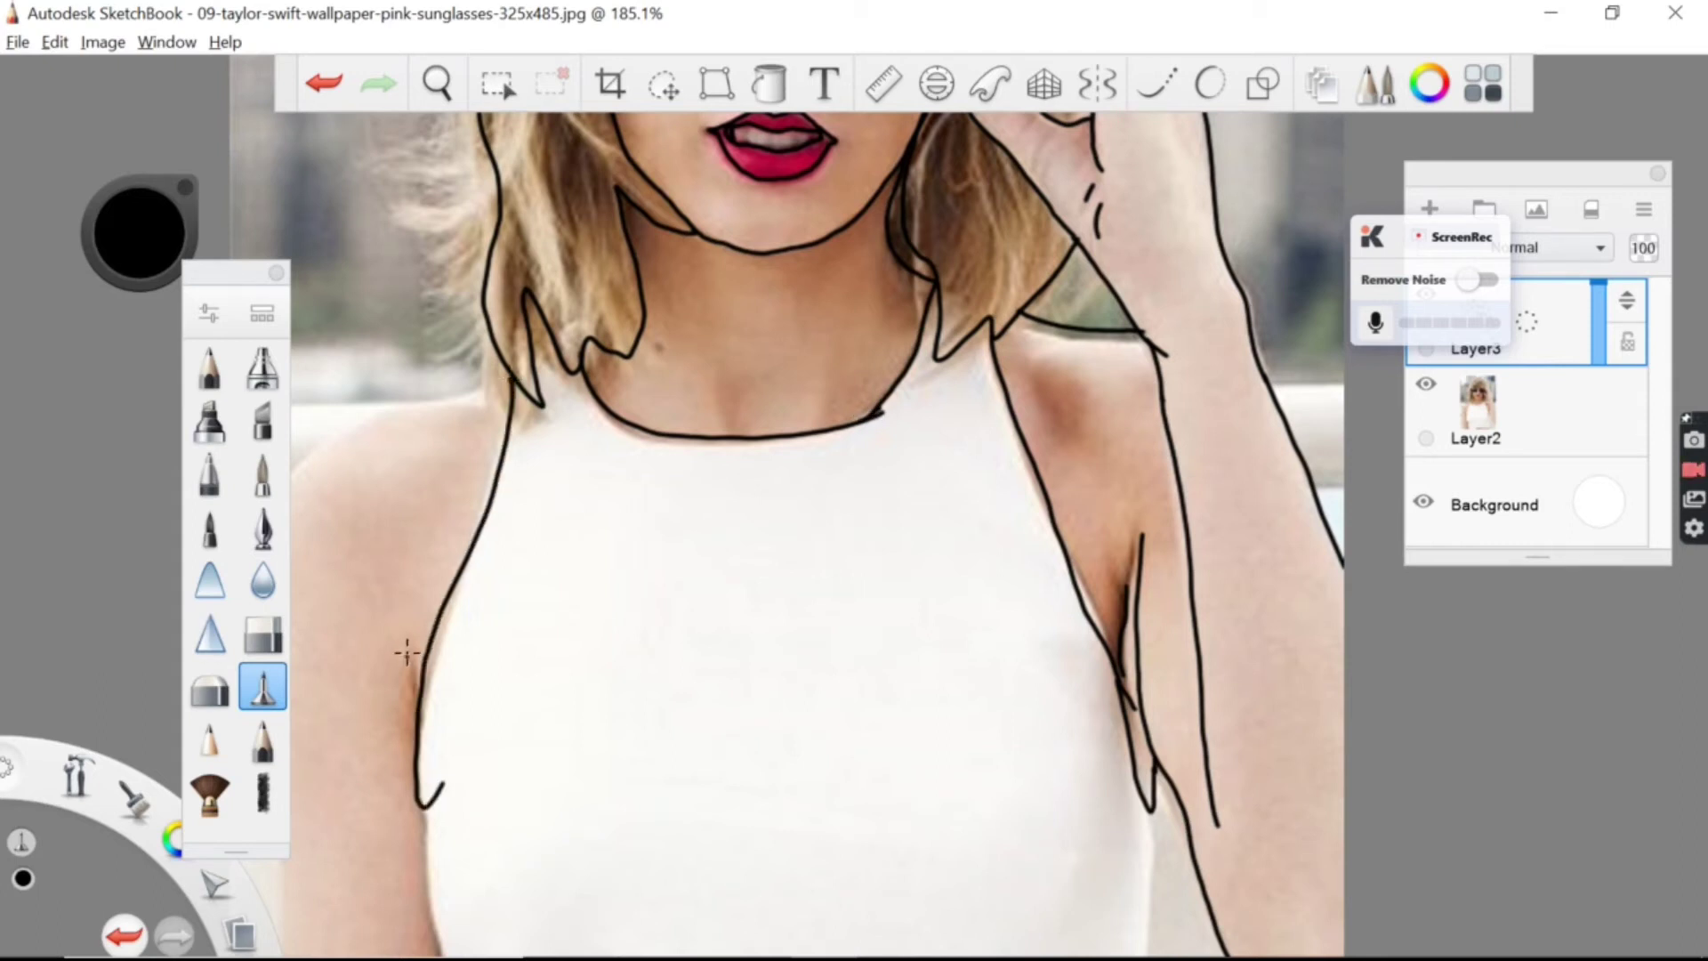
Step: Trace the shoulder and both edges of the lowered arm down to the photo's lower edge
key(space)
mouse_move(510, 404)
mouse_down()
mouse_move(800, 344)
mouse_move(556, 520)
mouse_move(569, 850)
mouse_up()
key(space)
mouse_move(784, 794)
mouse_down()
mouse_move(566, 239)
mouse_move(792, 522)
mouse_up()
mouse_move(603, 380)
mouse_down()
mouse_move(601, 471)
mouse_move(637, 616)
mouse_up()
drag(454, 516, 476, 747)
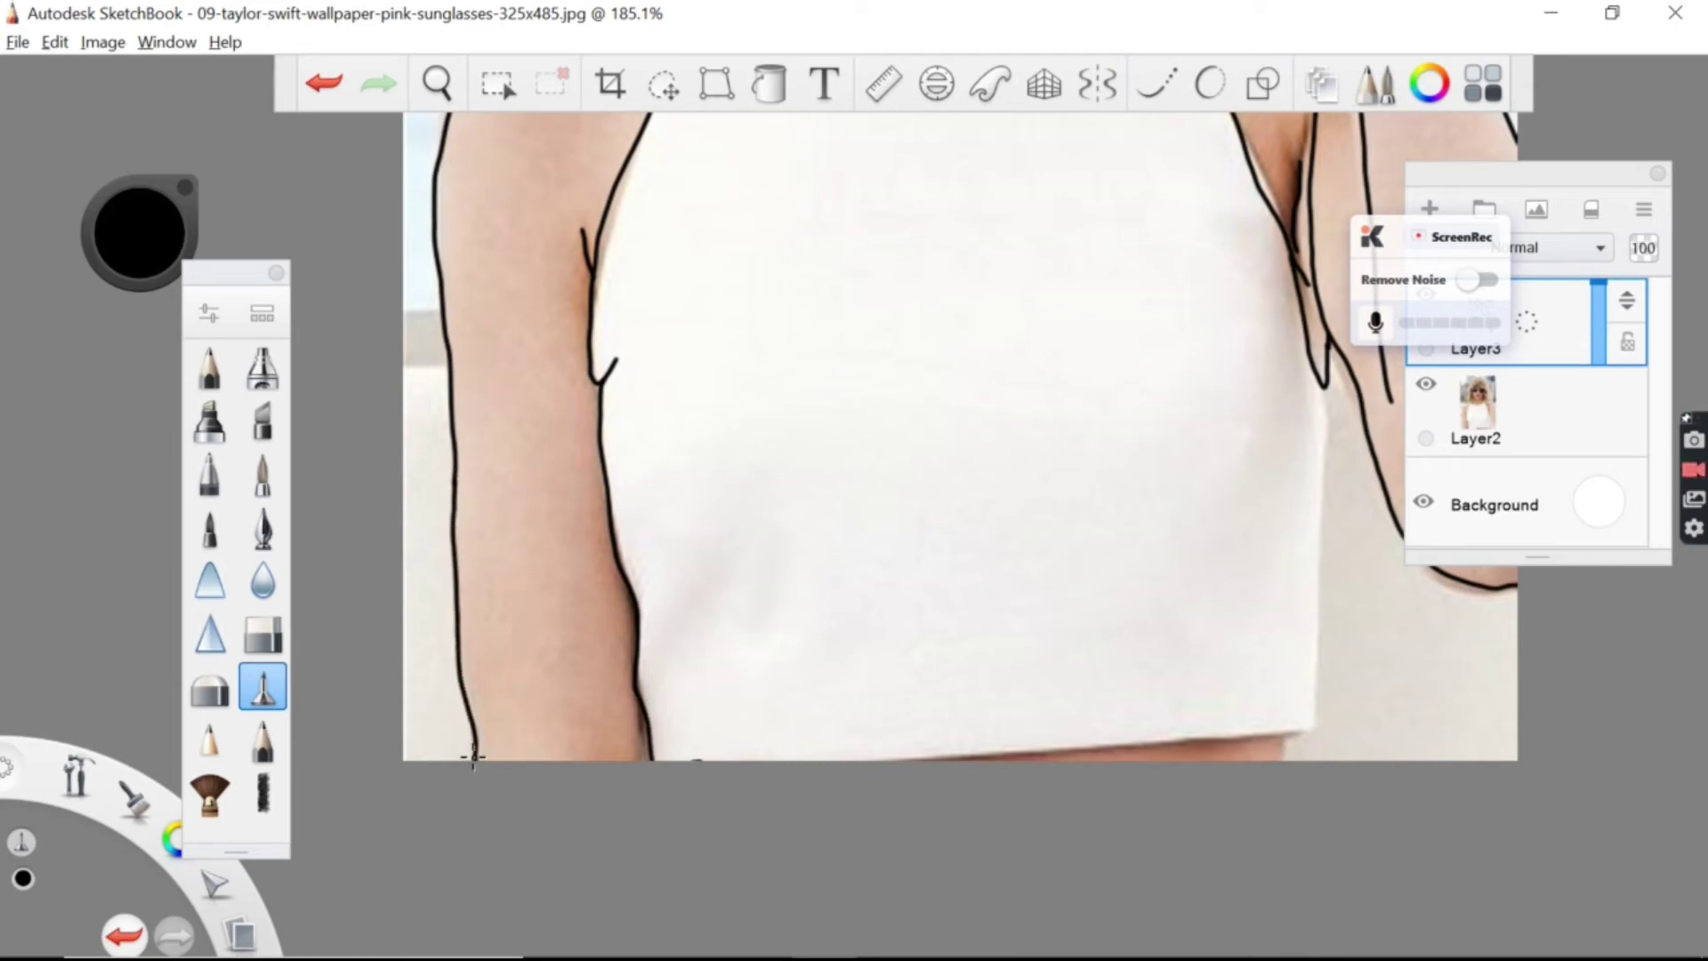
Step: Trace the hem of the white top and its side edge below the raised arm
drag(943, 758, 1285, 725)
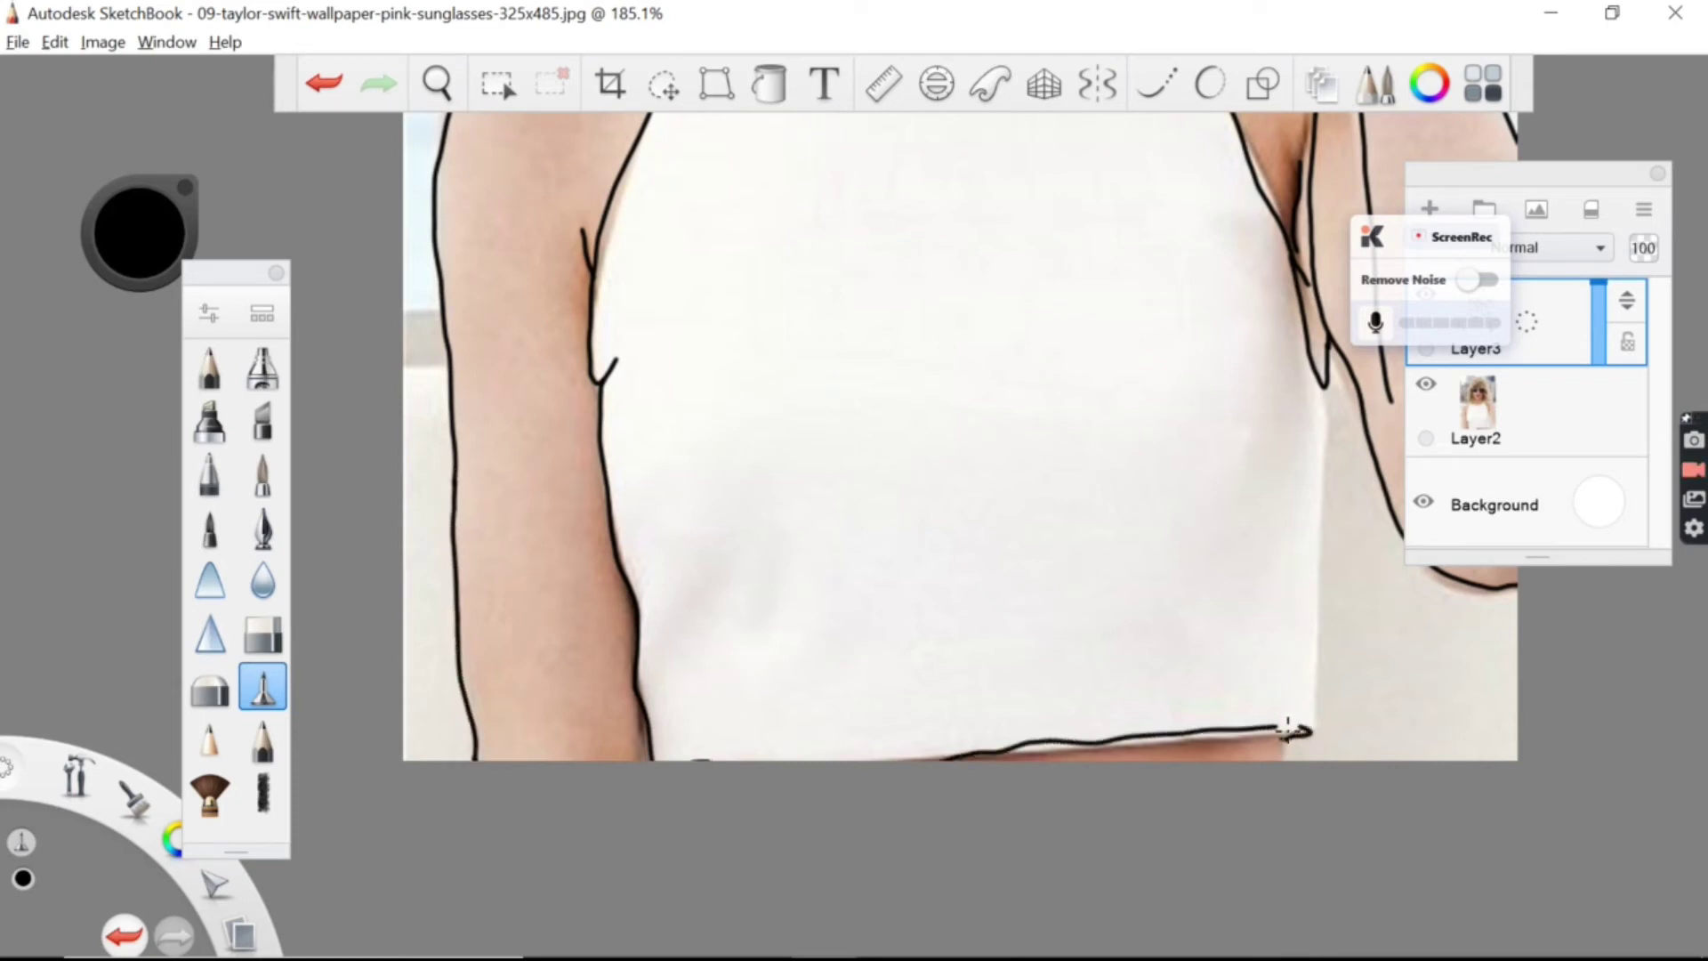
drag(1325, 413, 1316, 660)
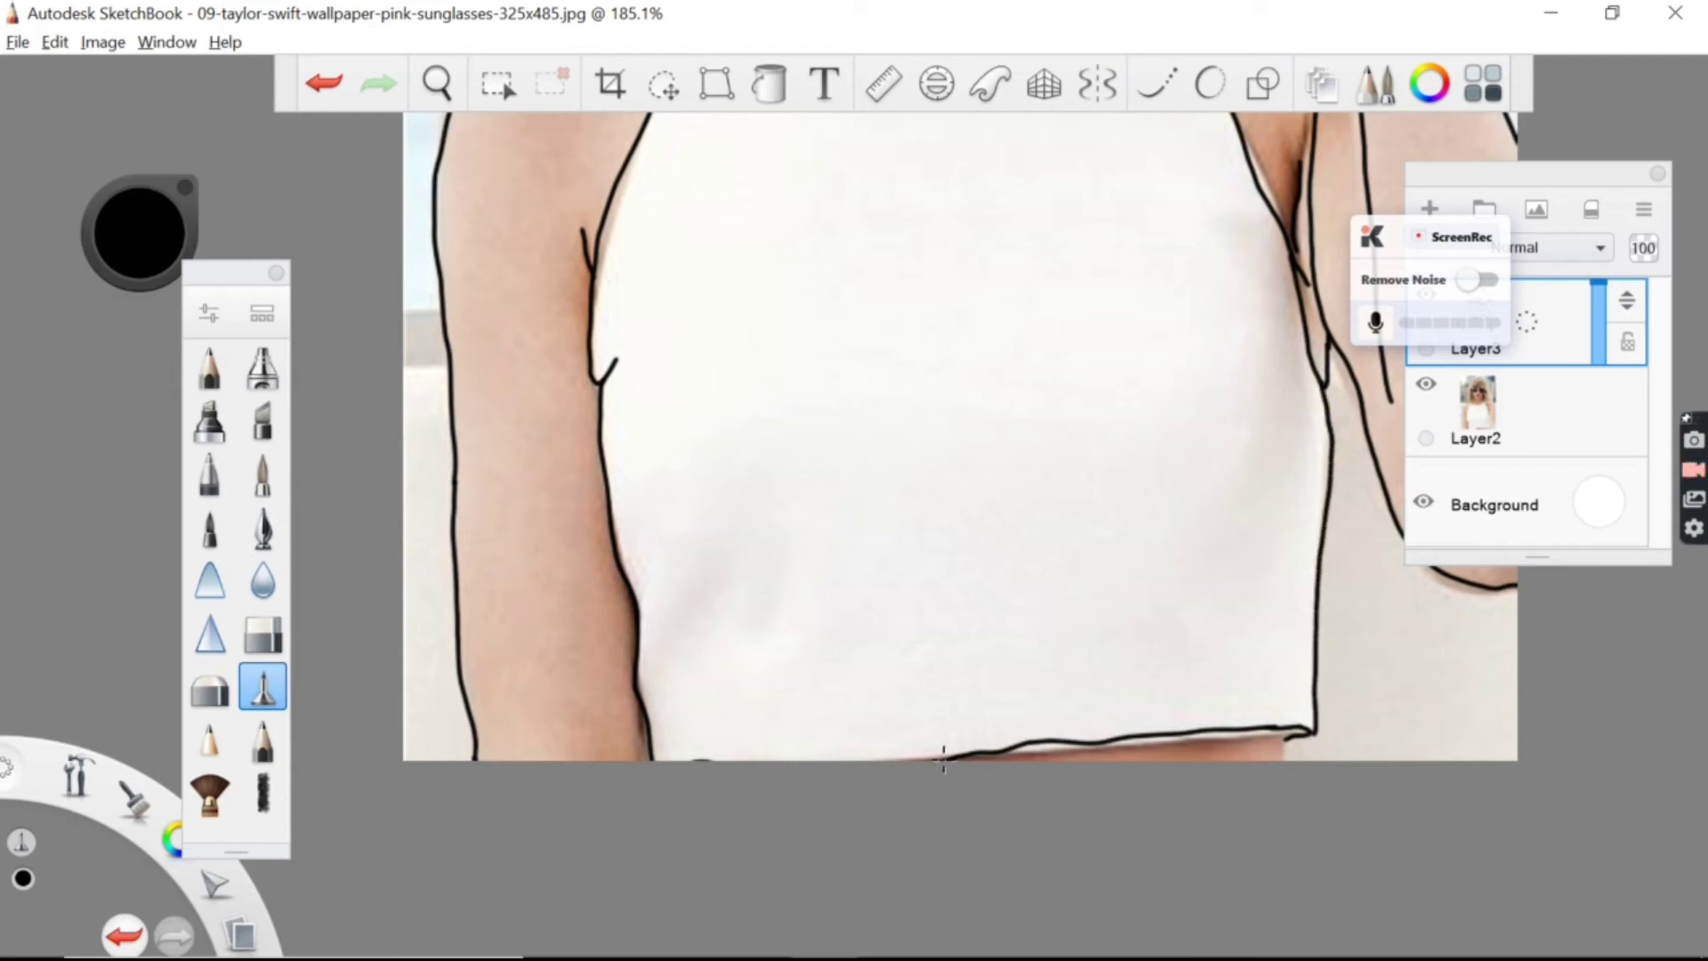
Step: Add an empty layer between the photo on Layer2 and the line art on Layer3
click(437, 83)
drag(508, 175, 788, 241)
drag(824, 290, 855, 648)
drag(819, 587, 815, 456)
click(875, 396)
click(1523, 417)
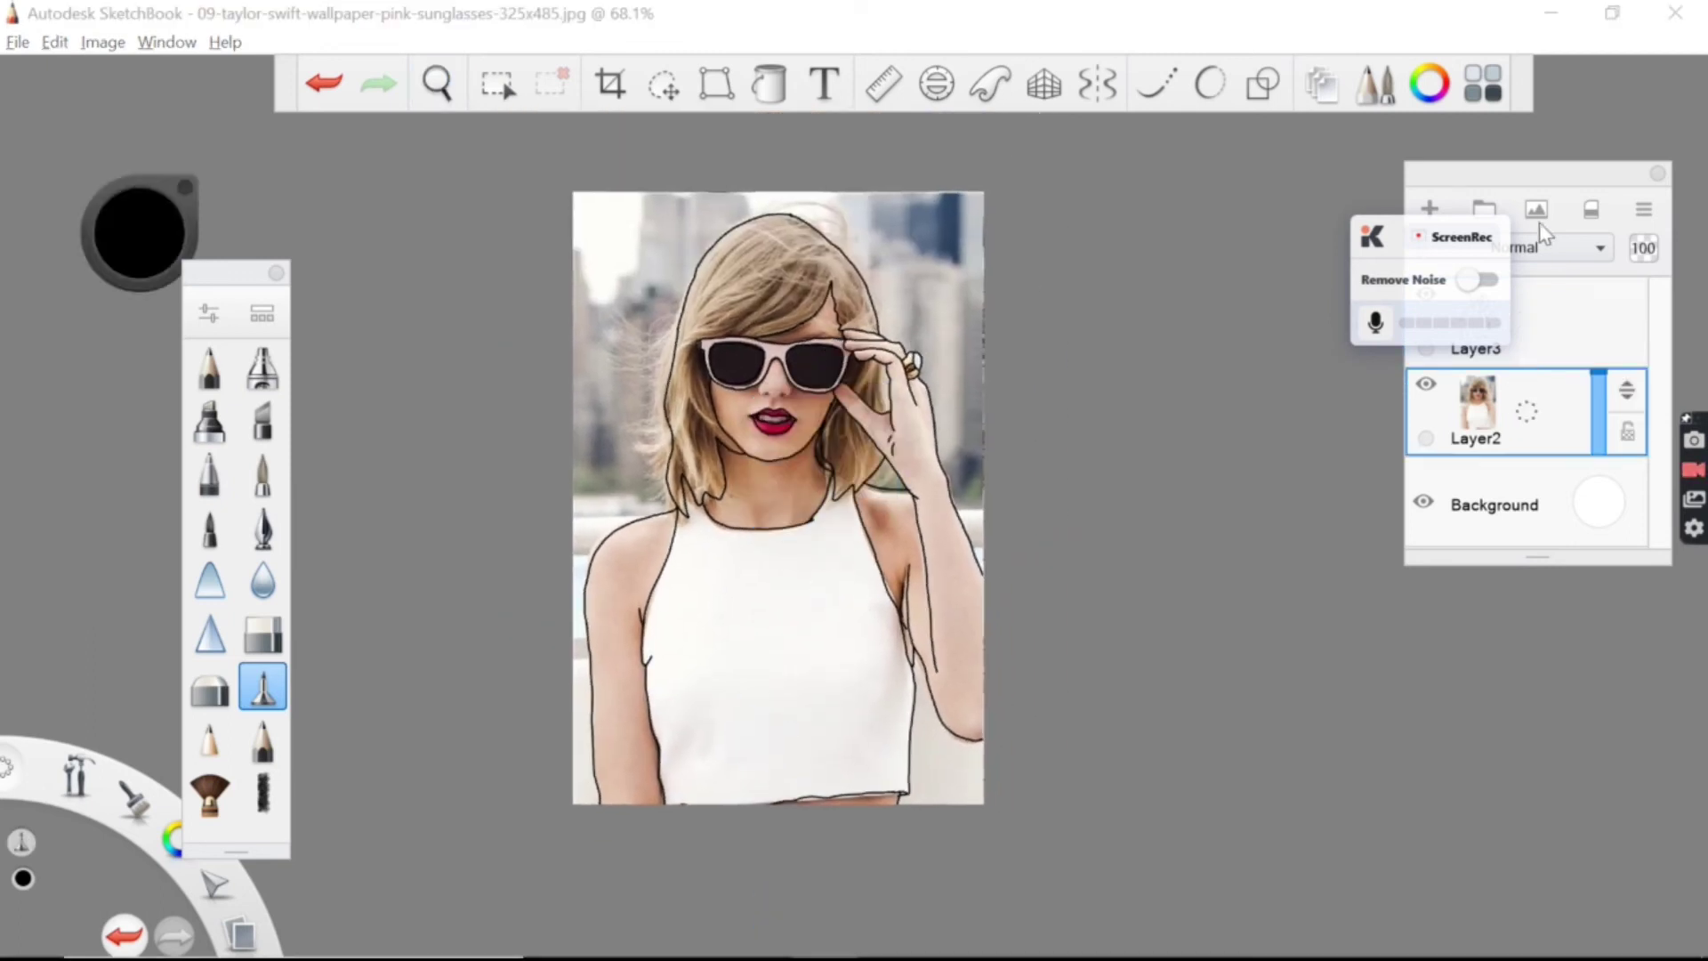
mouse_move(1512, 226)
click(1429, 209)
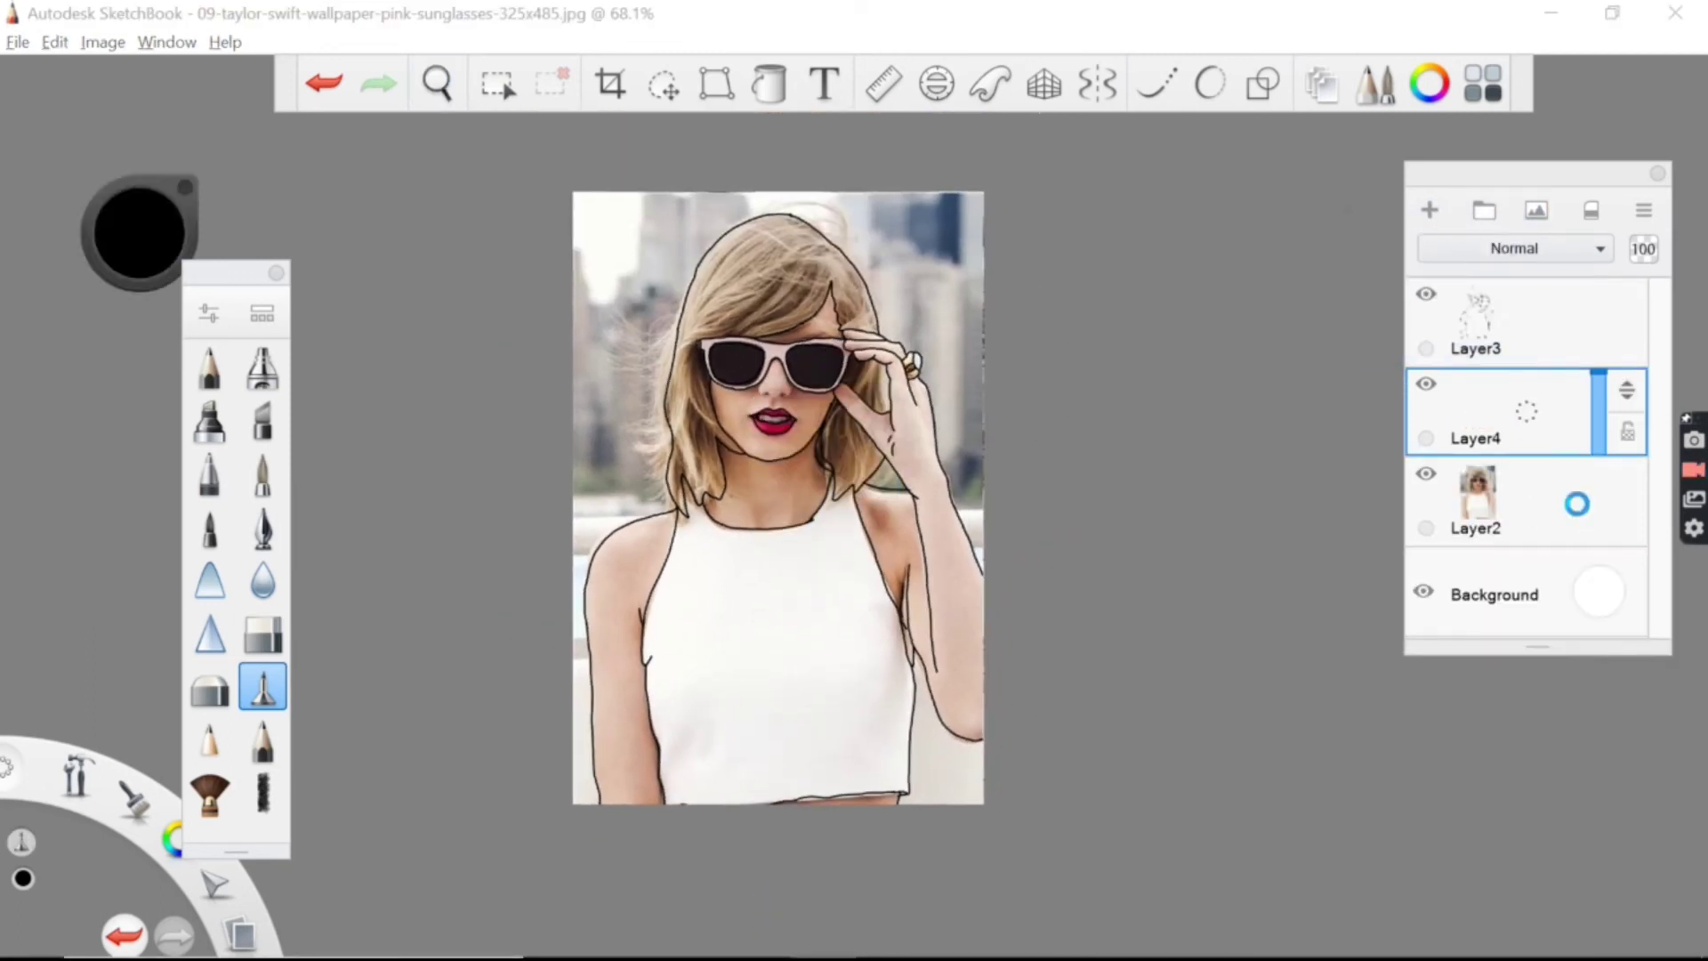
Step: Toggle the photo layer's visibility to check the line art on its own
click(1570, 503)
click(1426, 475)
click(1426, 474)
click(1426, 474)
click(1426, 474)
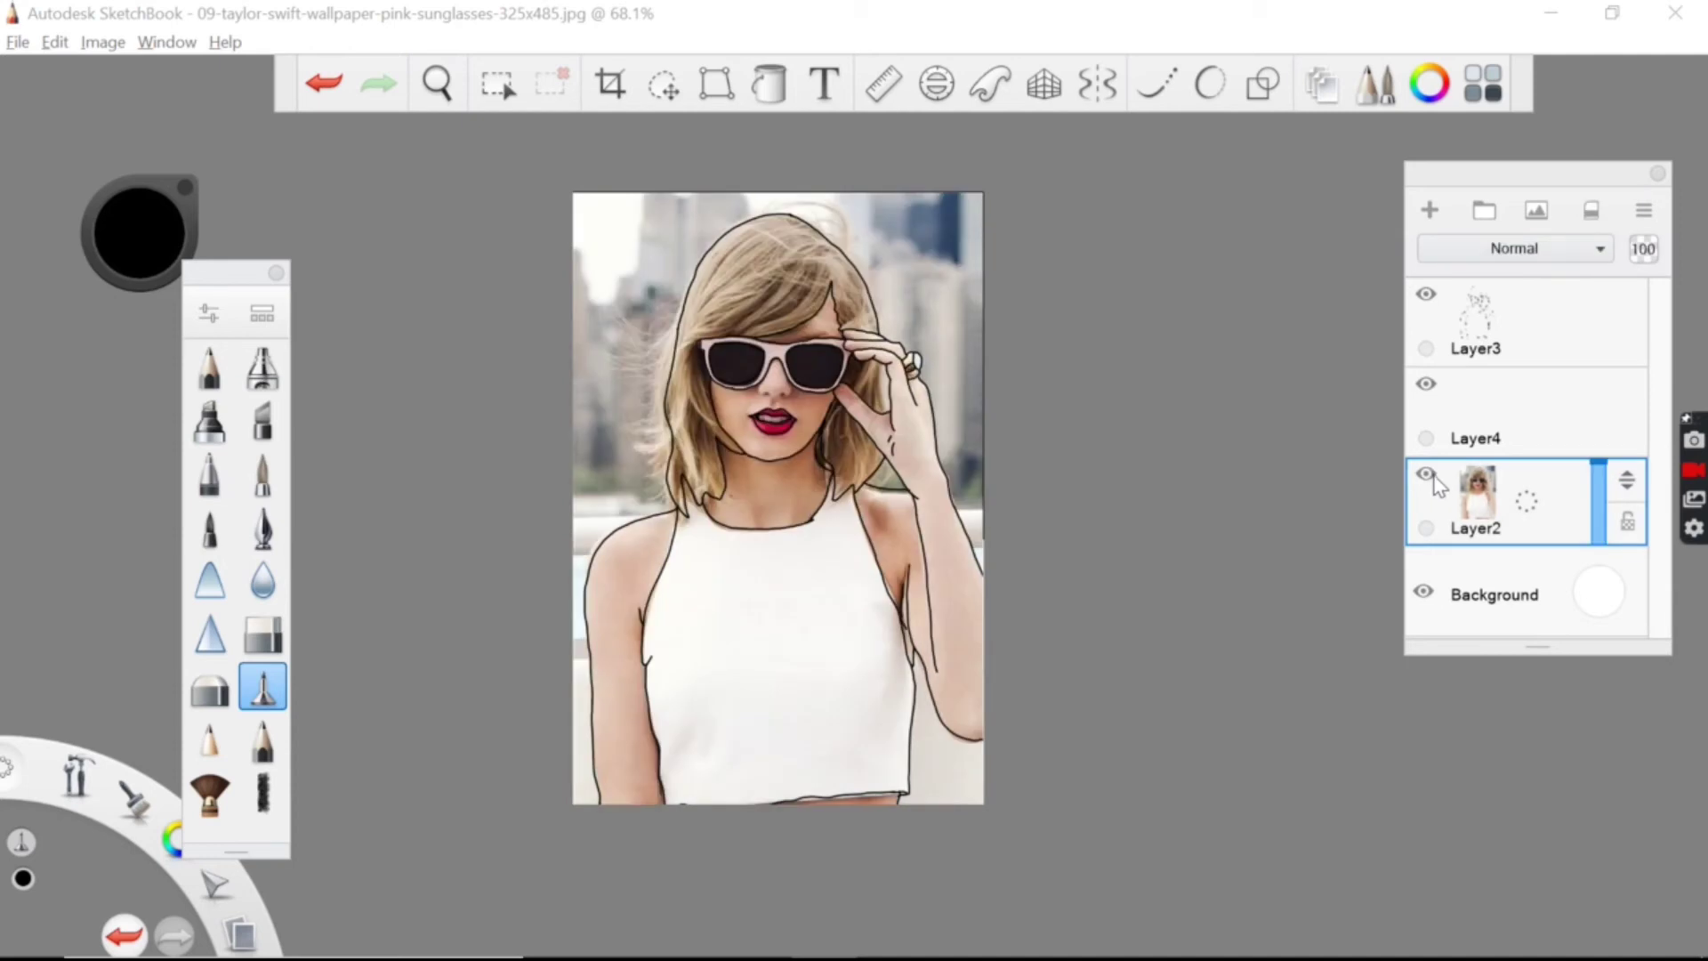
Step: Sample a brown from the hair in the photo and make the empty Layer4 active
click(769, 84)
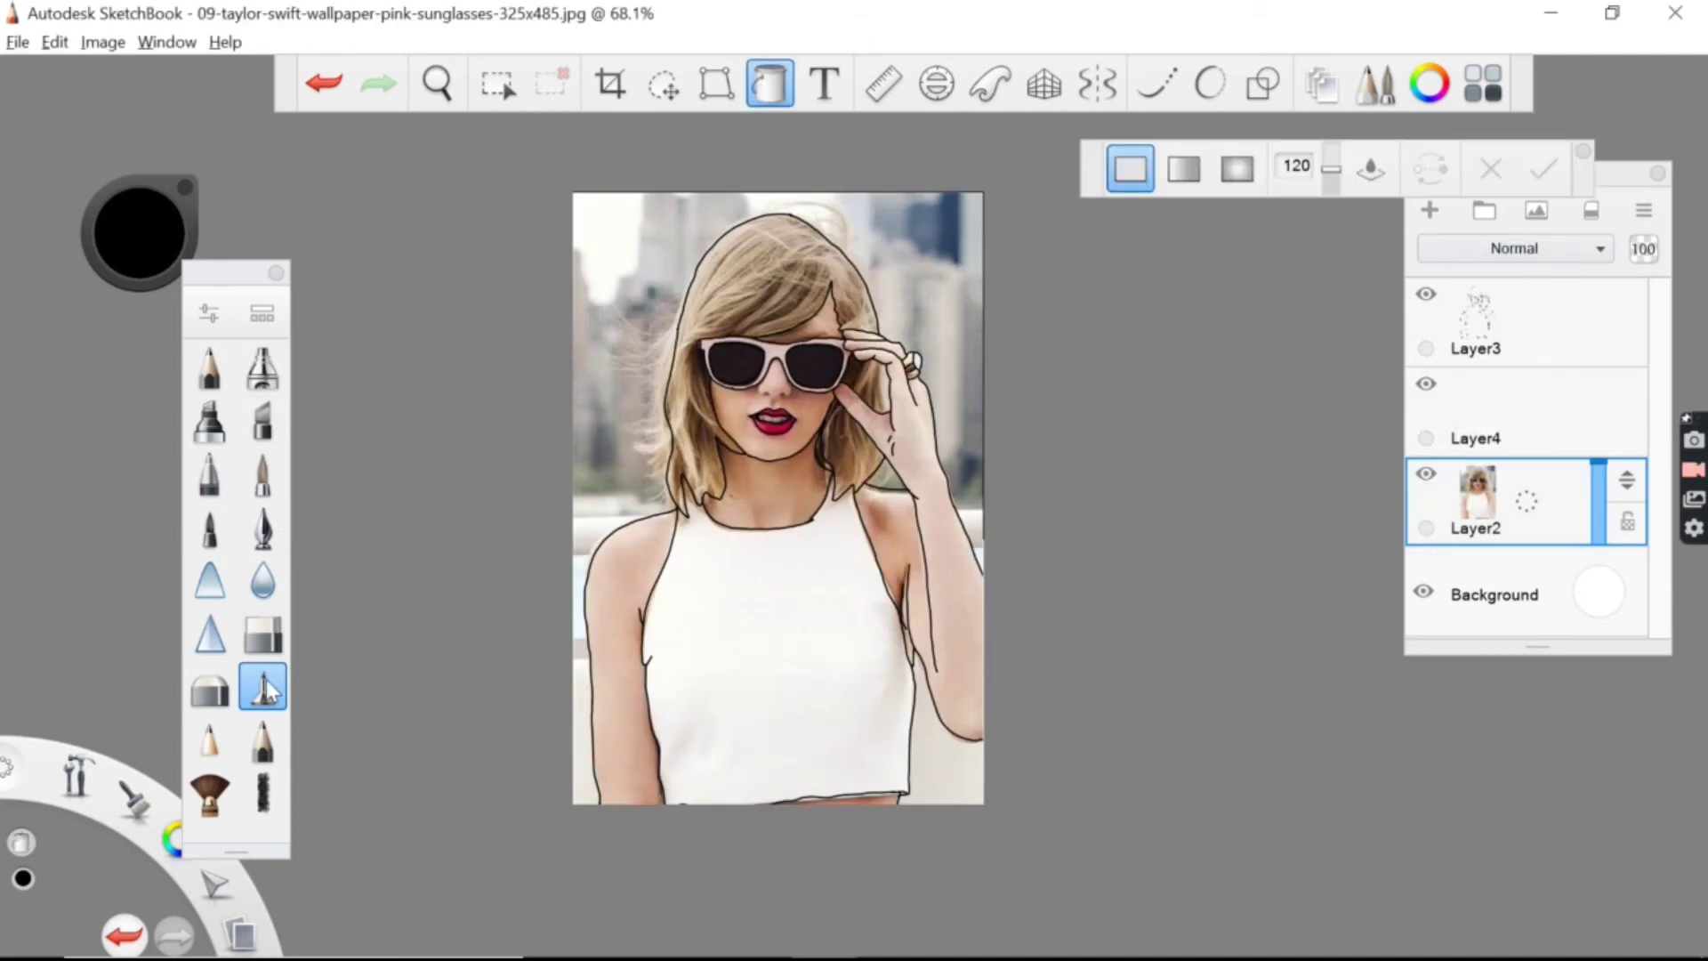
click(1430, 84)
click(1169, 221)
click(783, 303)
click(1515, 388)
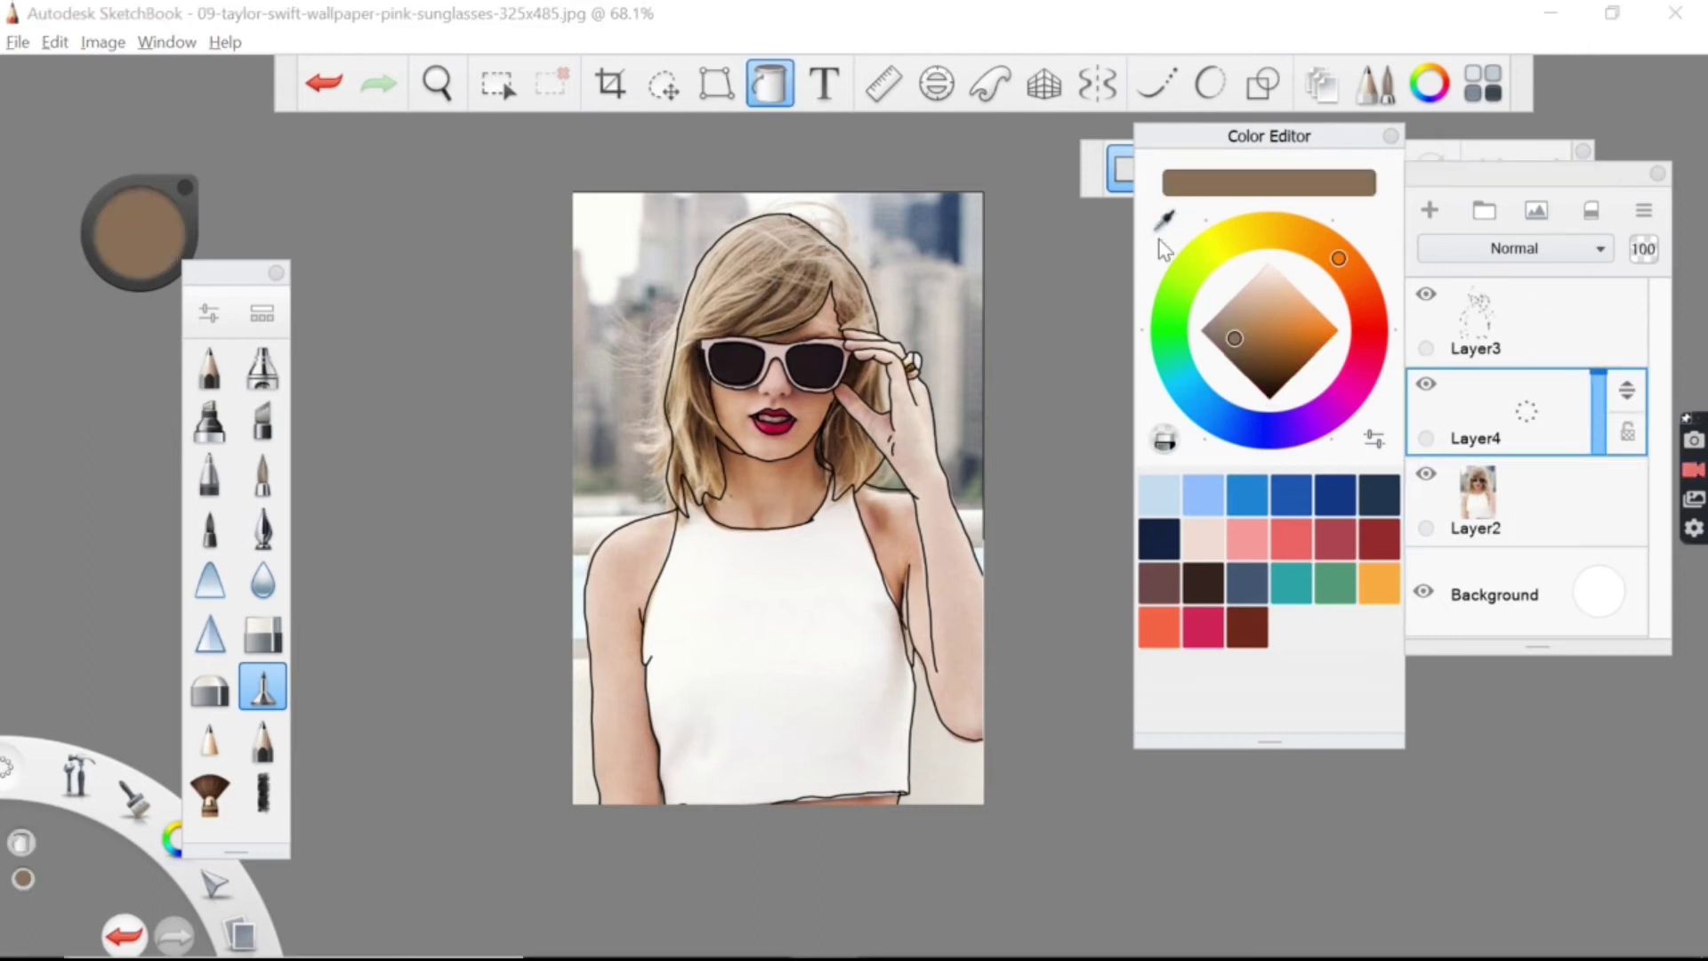
Step: Draw a closed outline around the hair on Layer4 and flood fill it with the brown
click(262, 686)
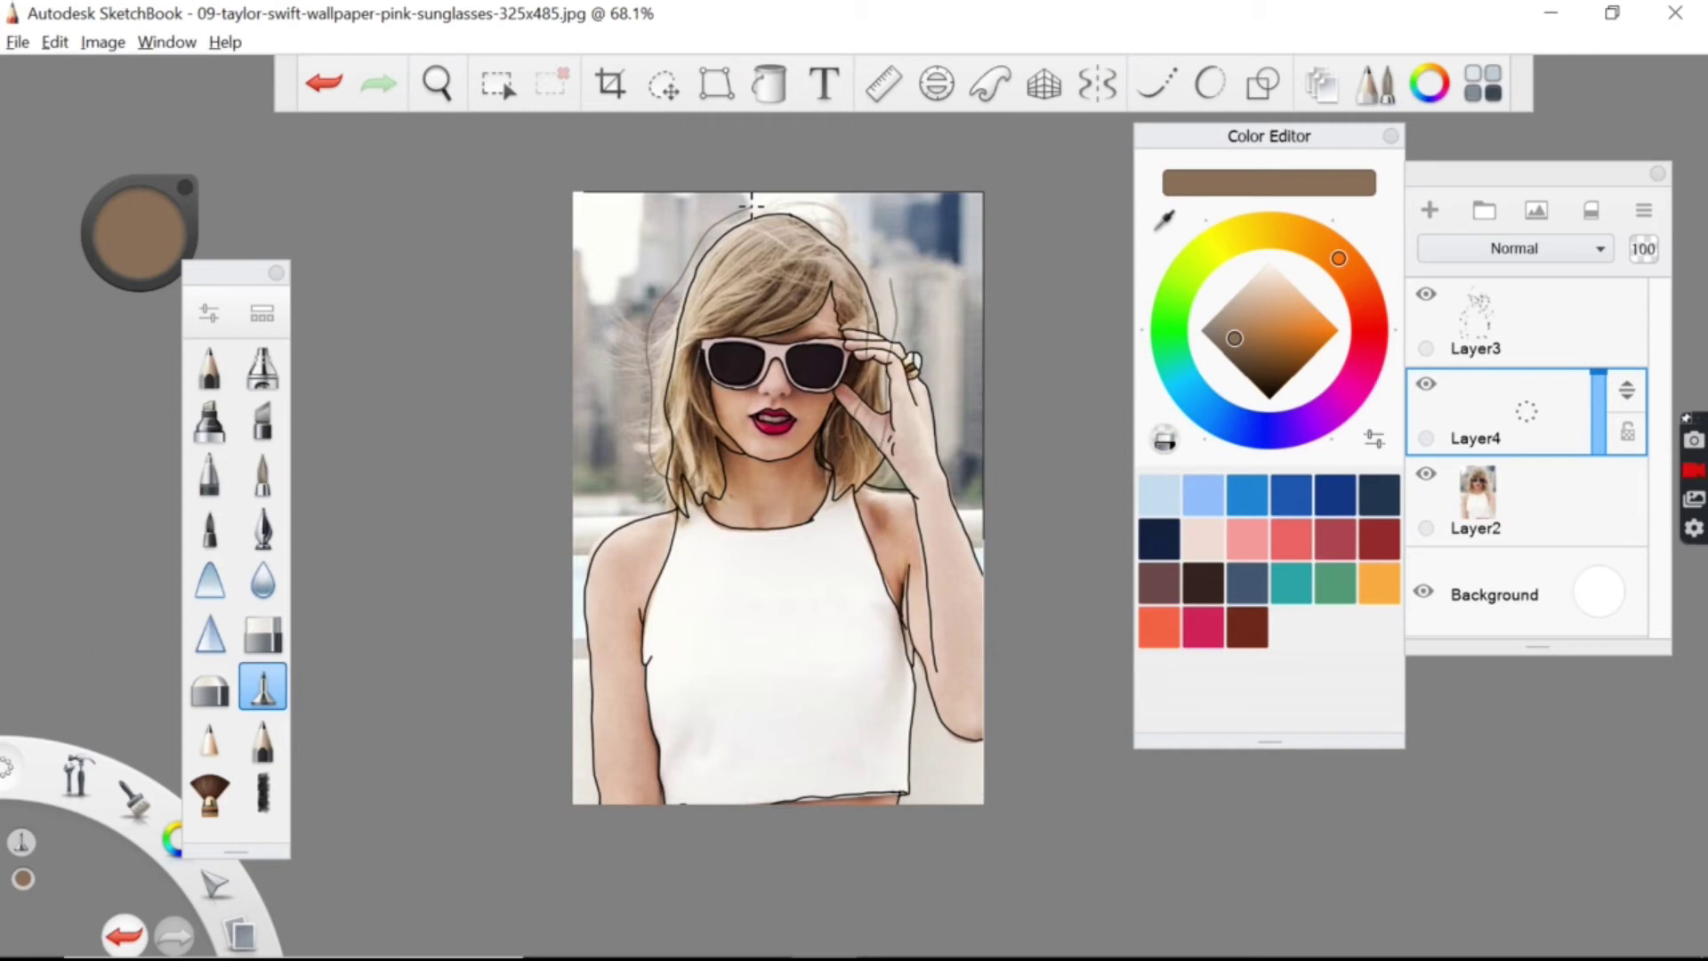
click(769, 84)
click(770, 265)
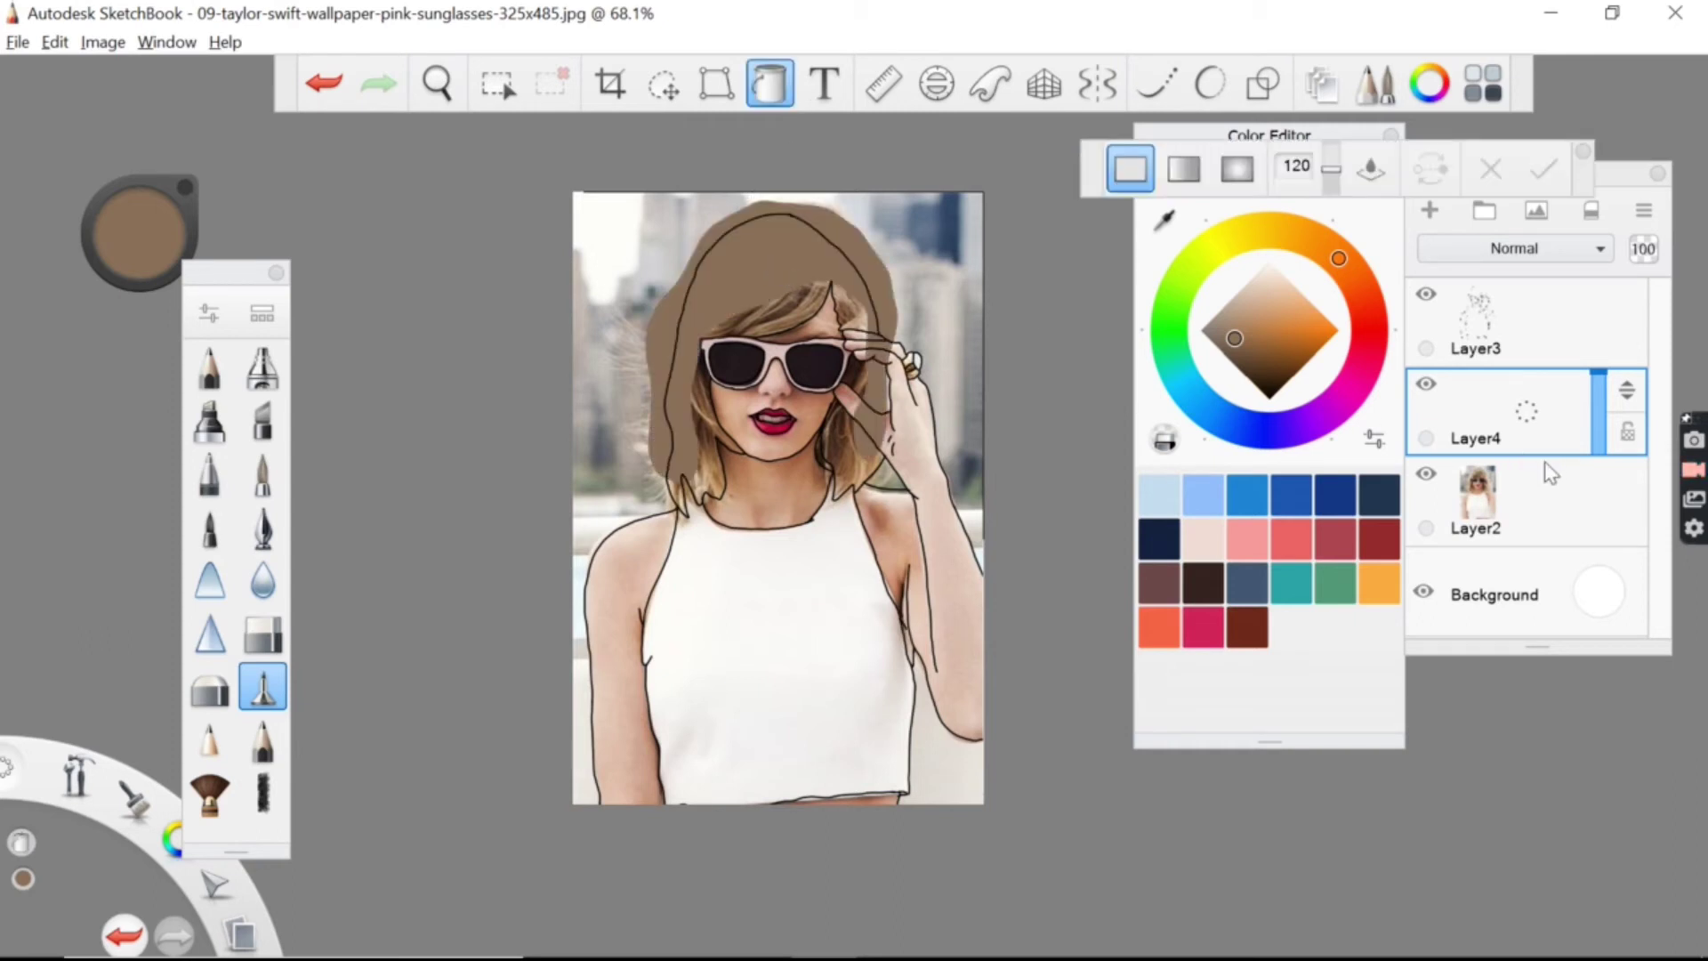
Step: Add a layer above the hair color layer and sample the skin tone from the shoulder
click(1431, 210)
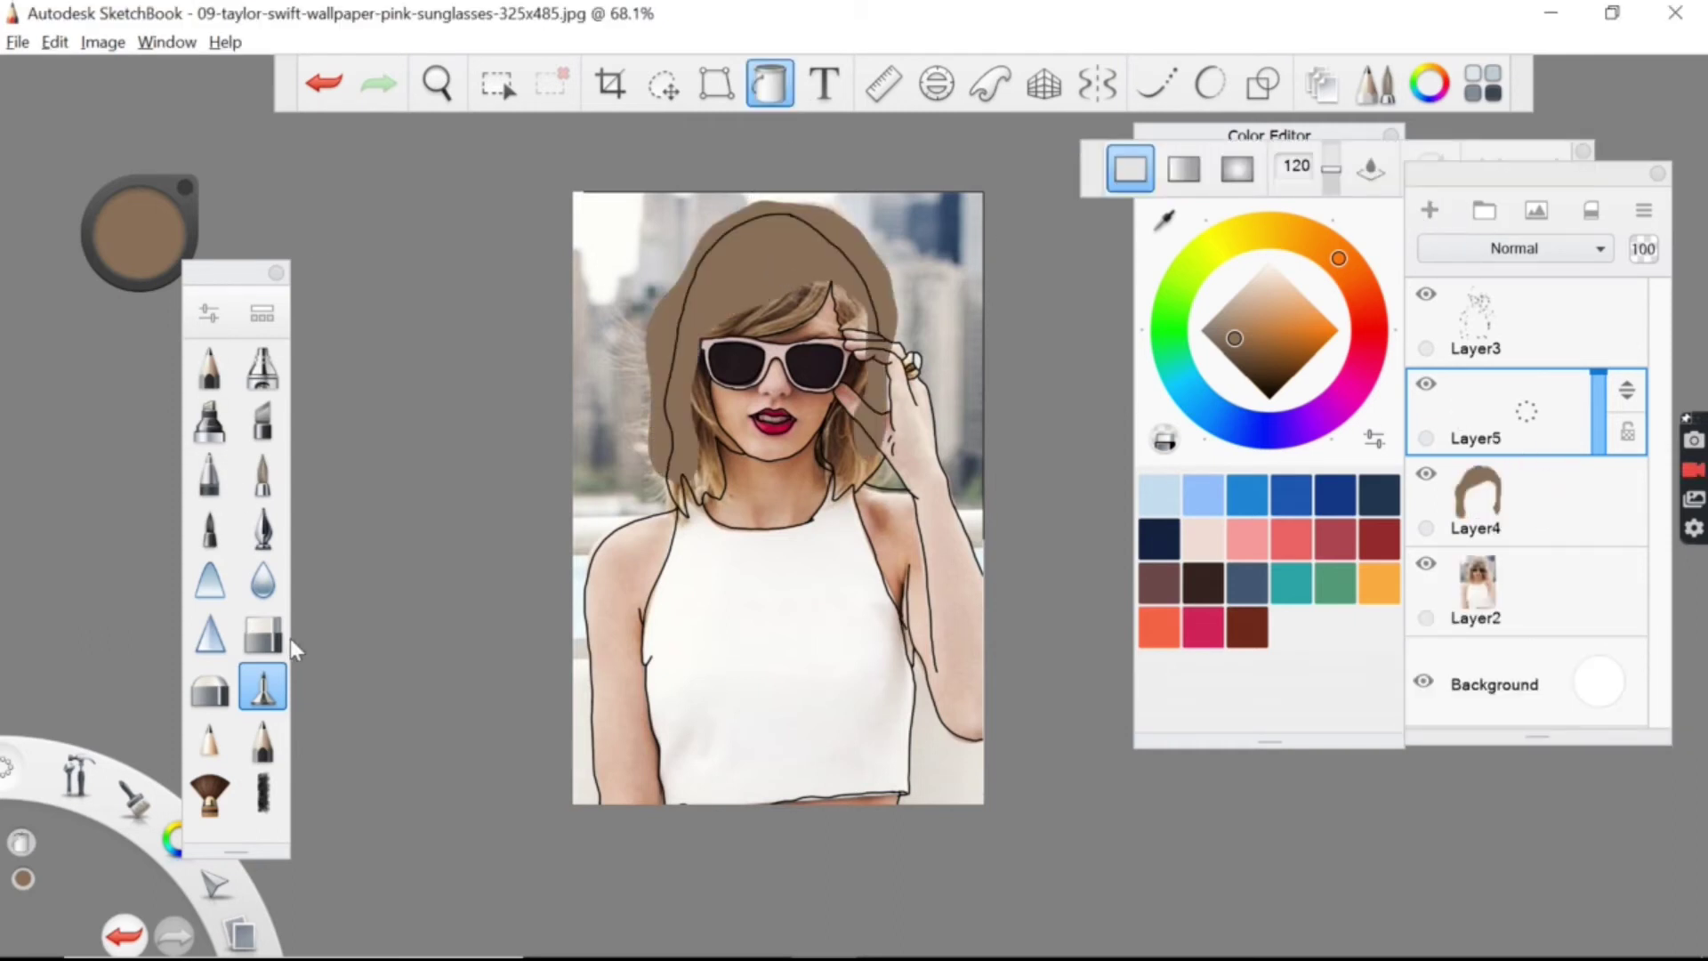
click(263, 686)
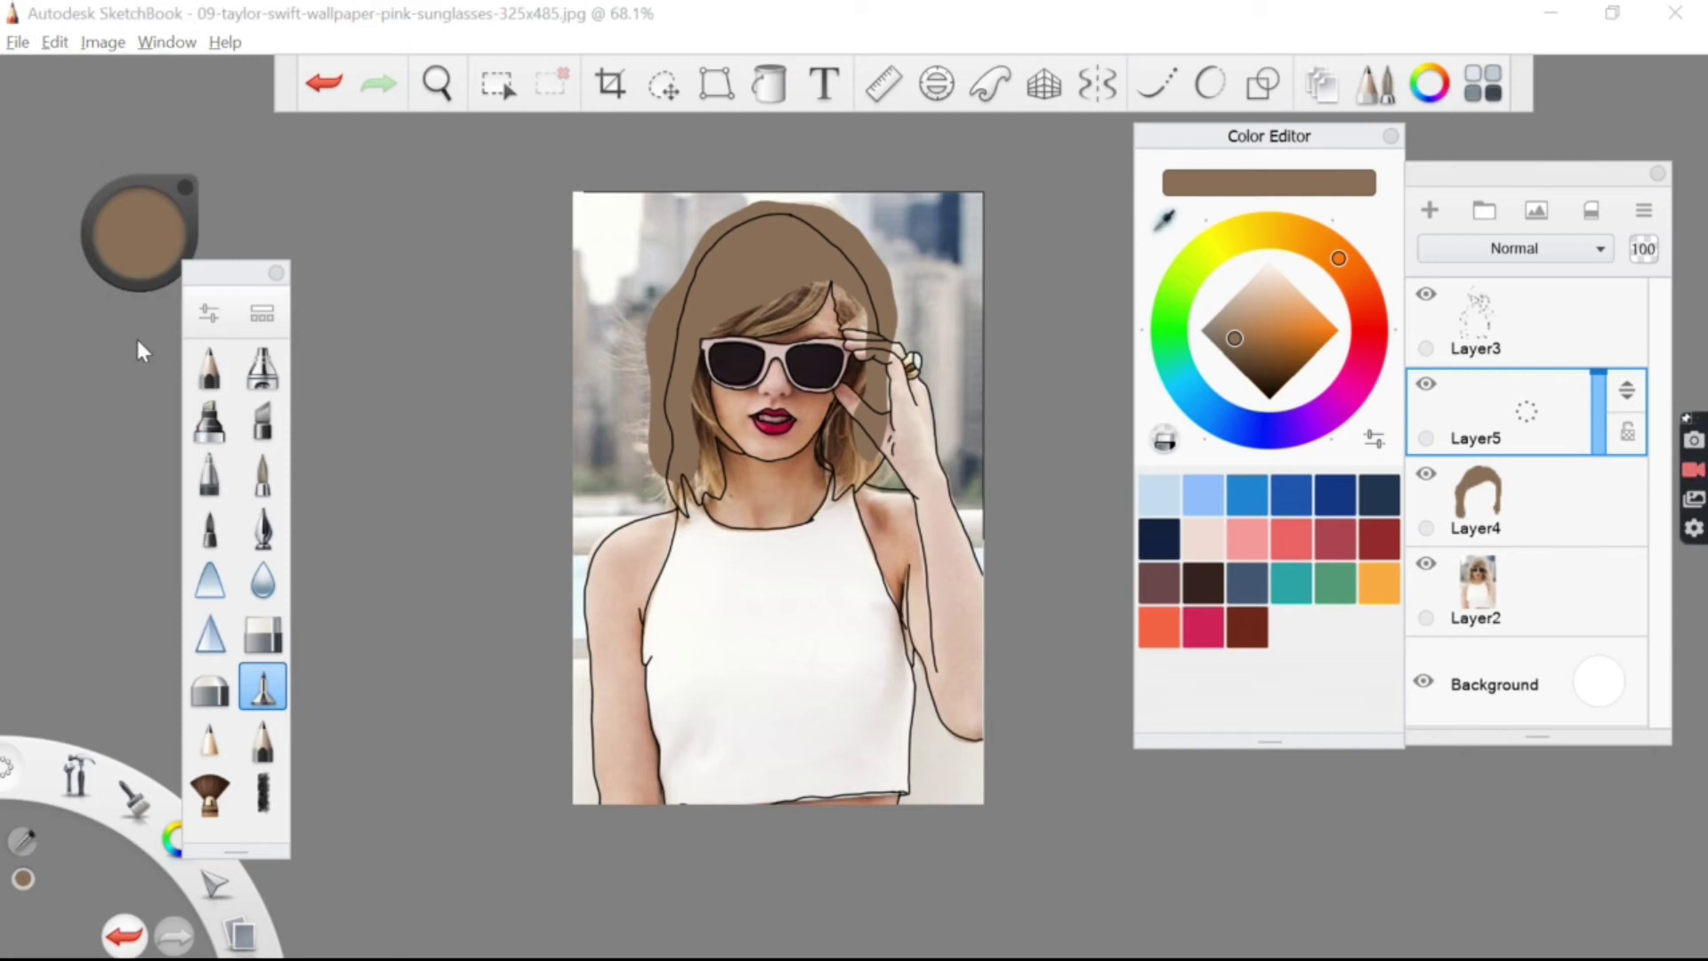
alt+click(632, 532)
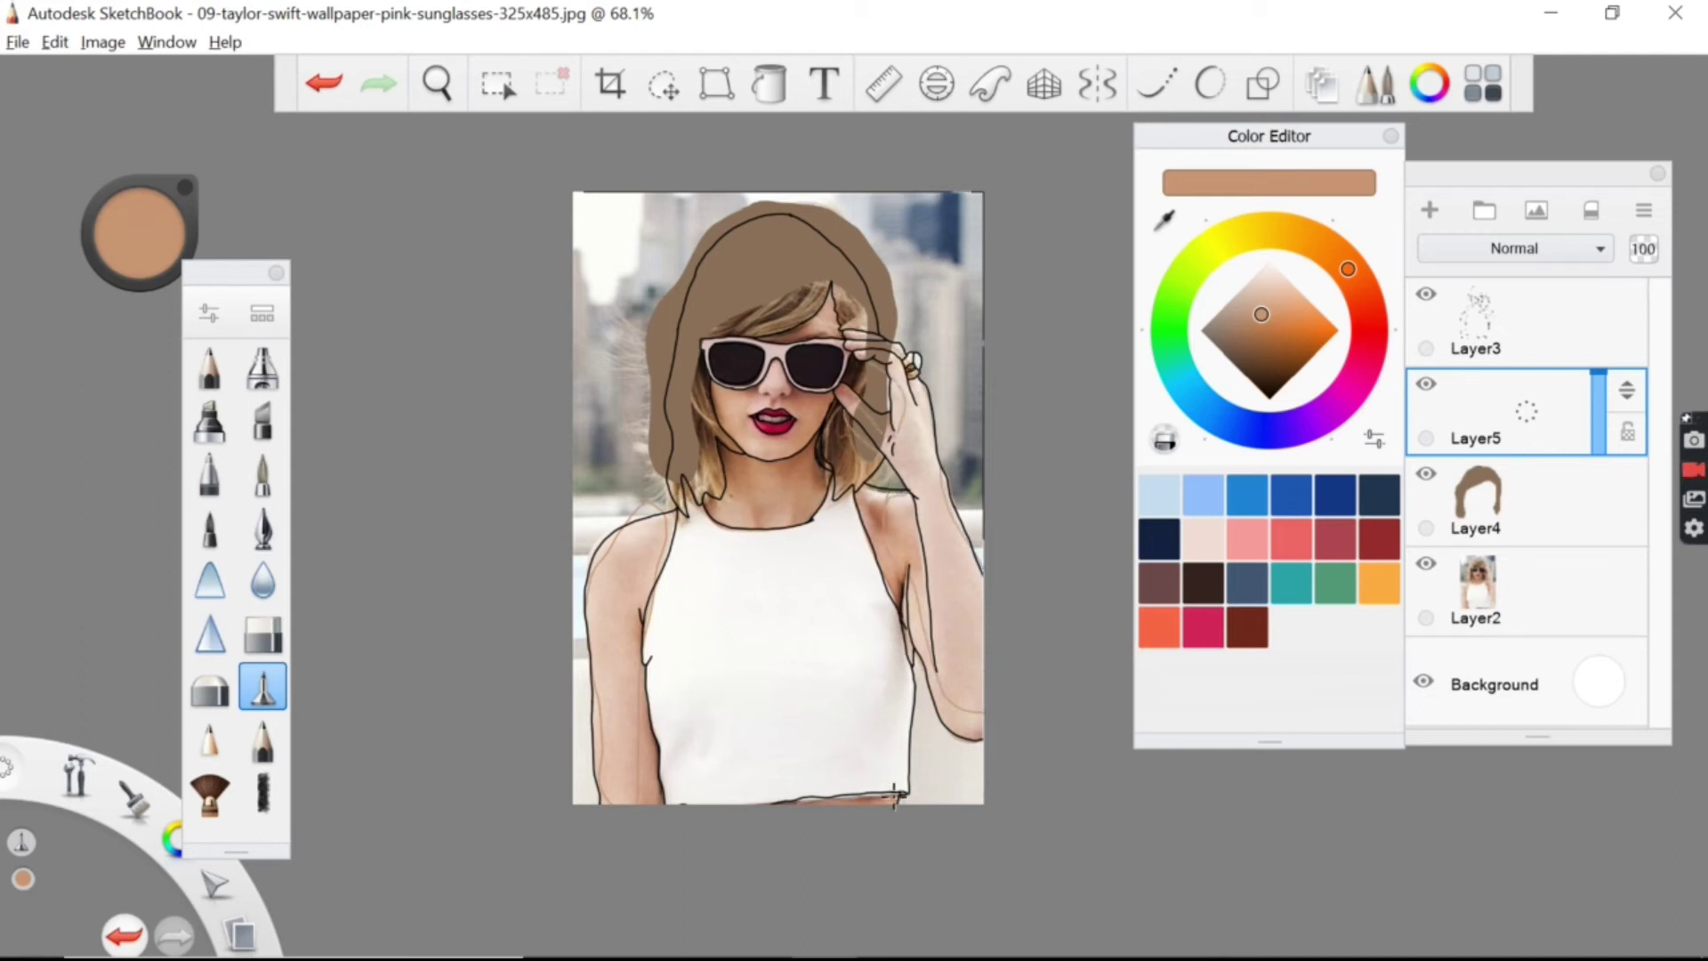
Step: Outline the raised arm, hand and midriff on Layer5 and flood fill them with the skin tone
click(769, 82)
click(653, 589)
key(ctrl+z)
key(ctrl+y)
key(ctrl+z)
click(882, 799)
Step: Outline the lowered arm and shoulder and flood fill them with the same skin tone
click(263, 693)
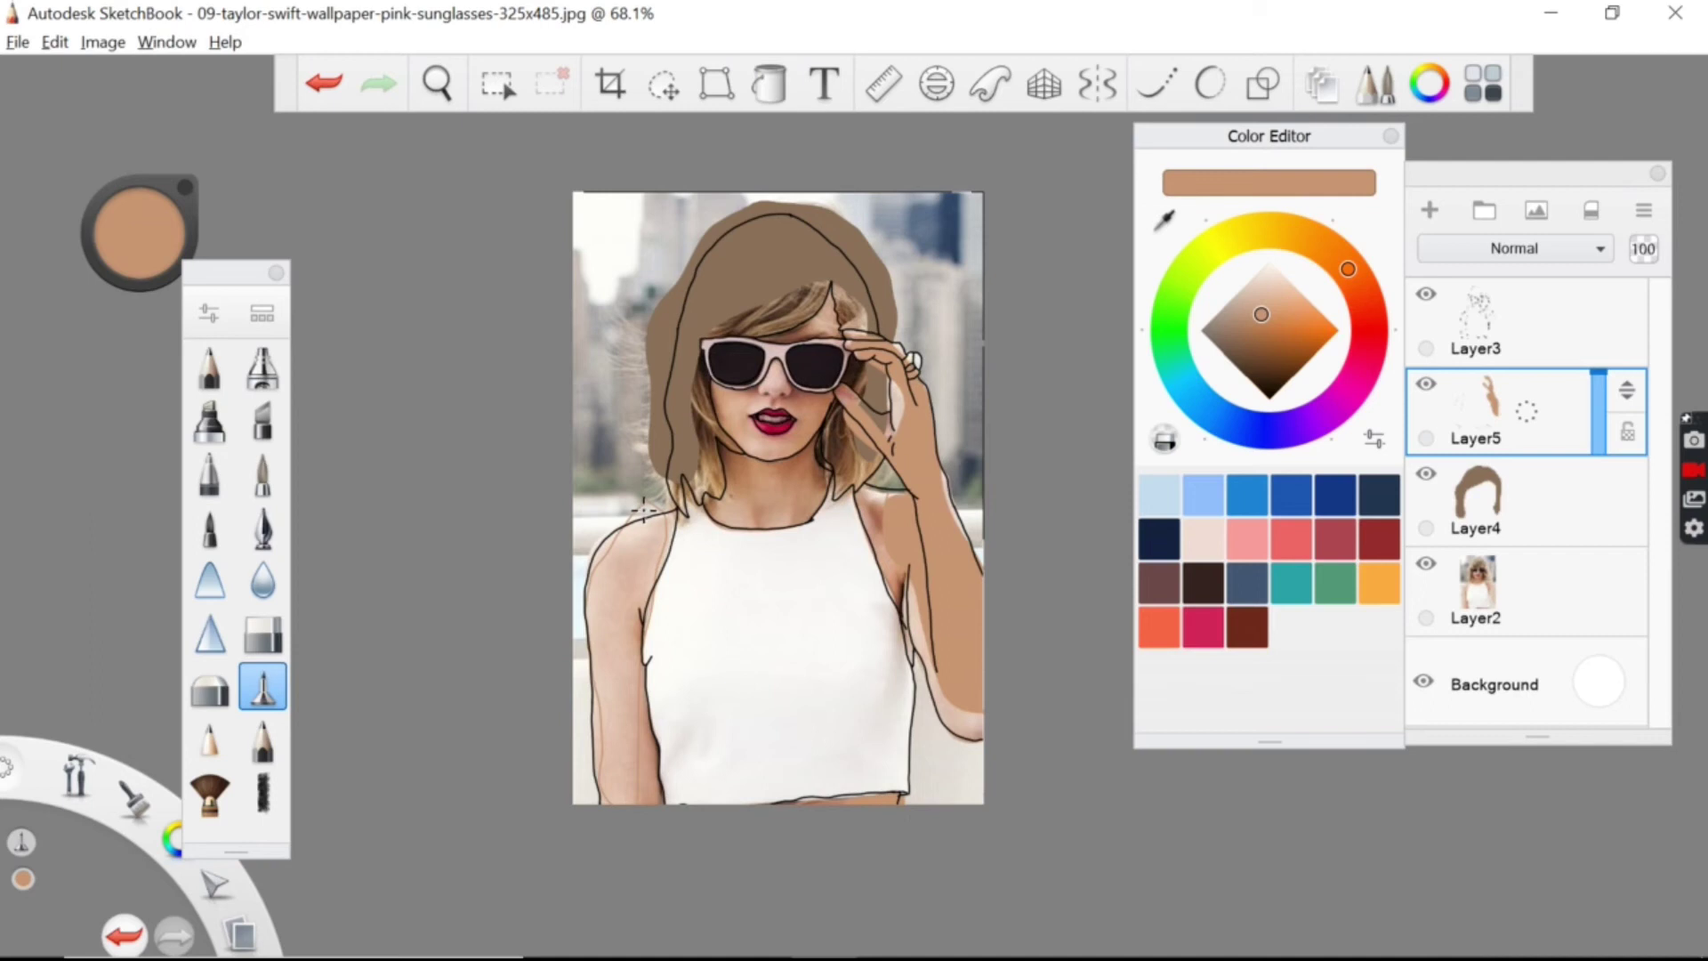
click(770, 84)
click(635, 595)
click(608, 590)
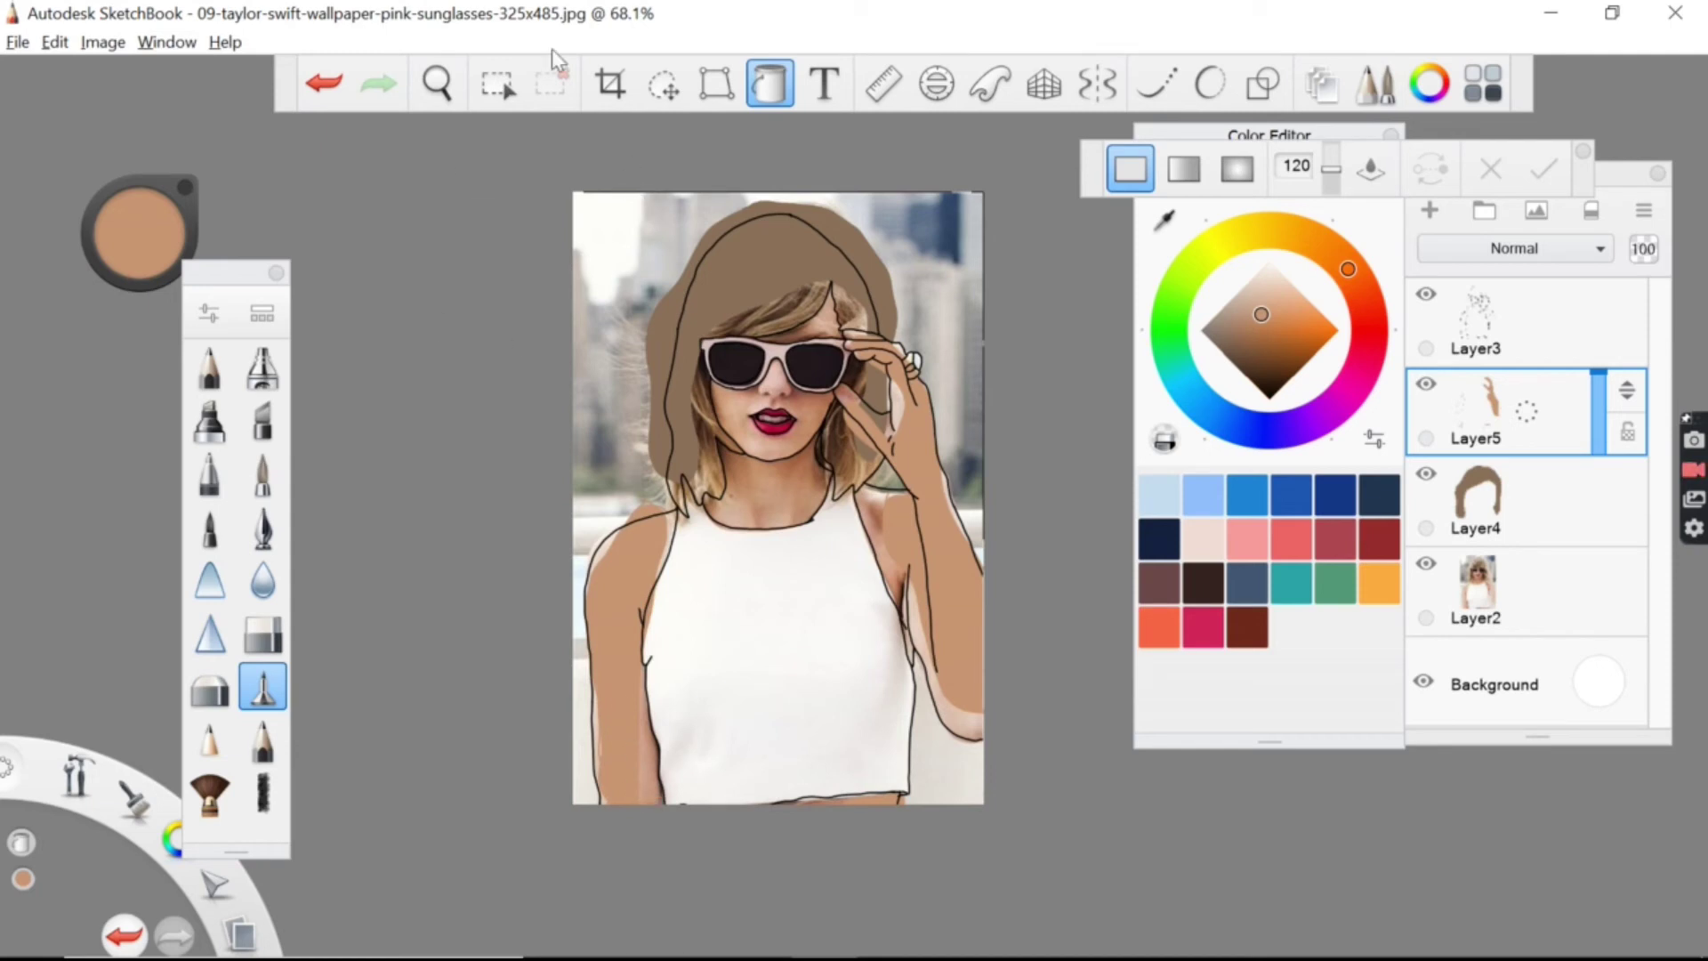
Step: Sample the near-black of the sunglasses lenses, then outline both lenses and fill them with it
click(437, 84)
drag(873, 385, 730, 563)
click(833, 438)
click(138, 231)
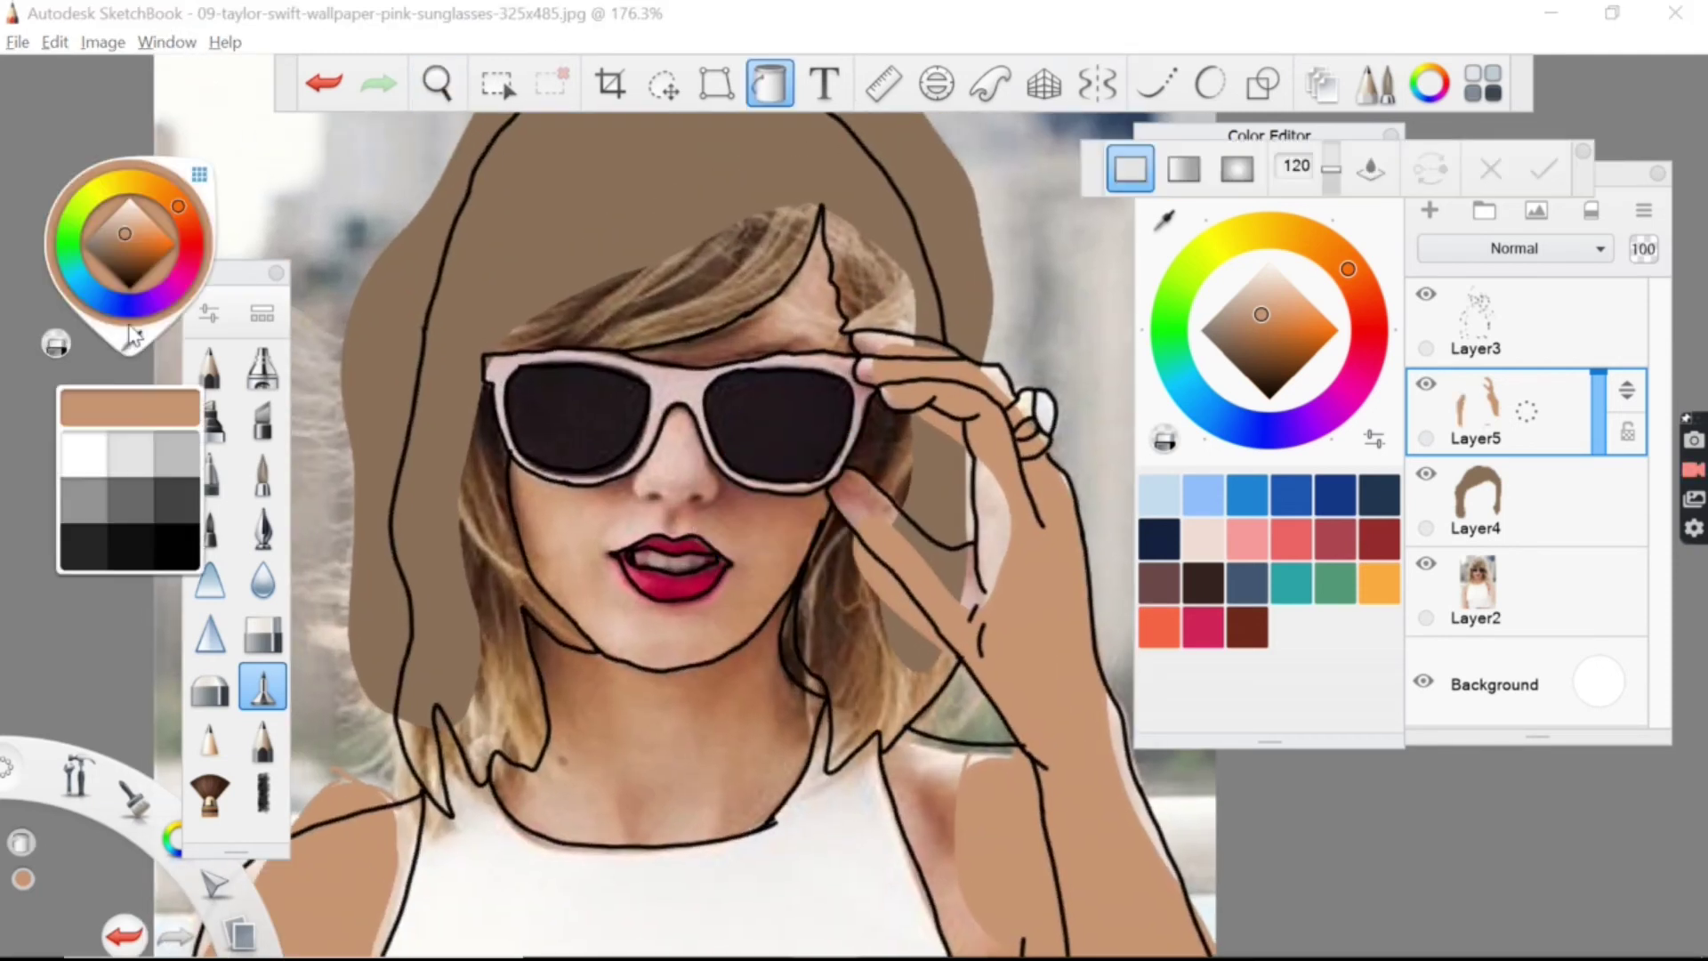
click(133, 442)
click(263, 686)
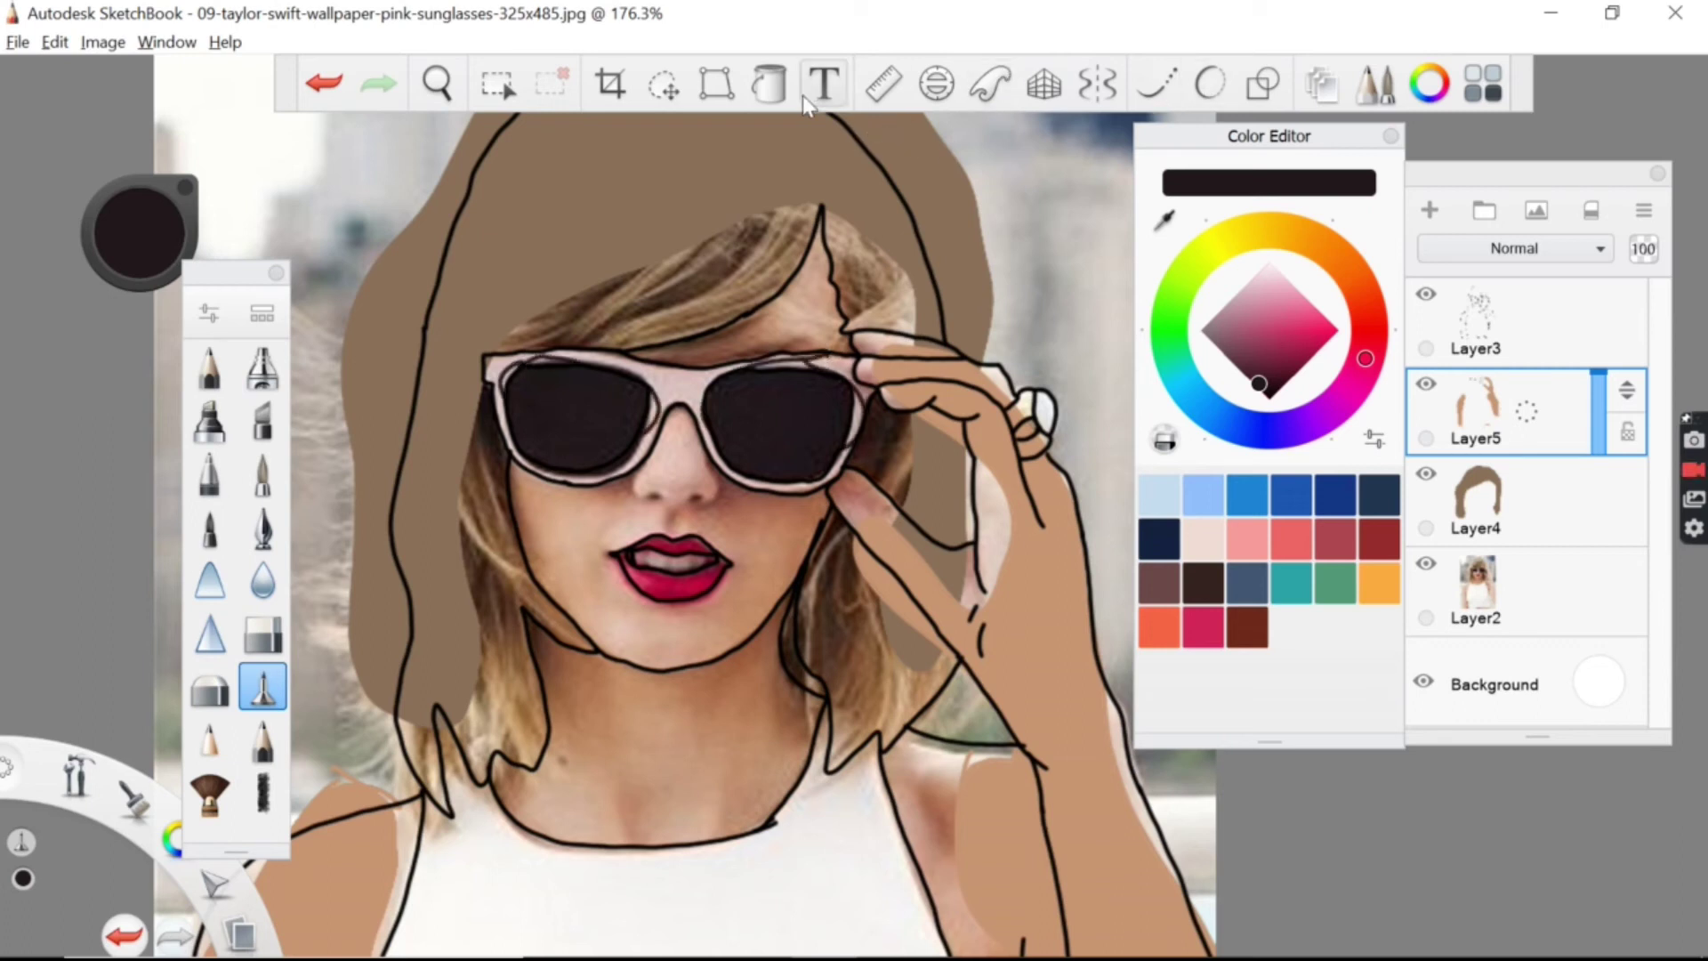
click(769, 83)
Step: Add a layer between the hair and arm color layers and sample the pale pink of the sunglasses frame
click(1430, 210)
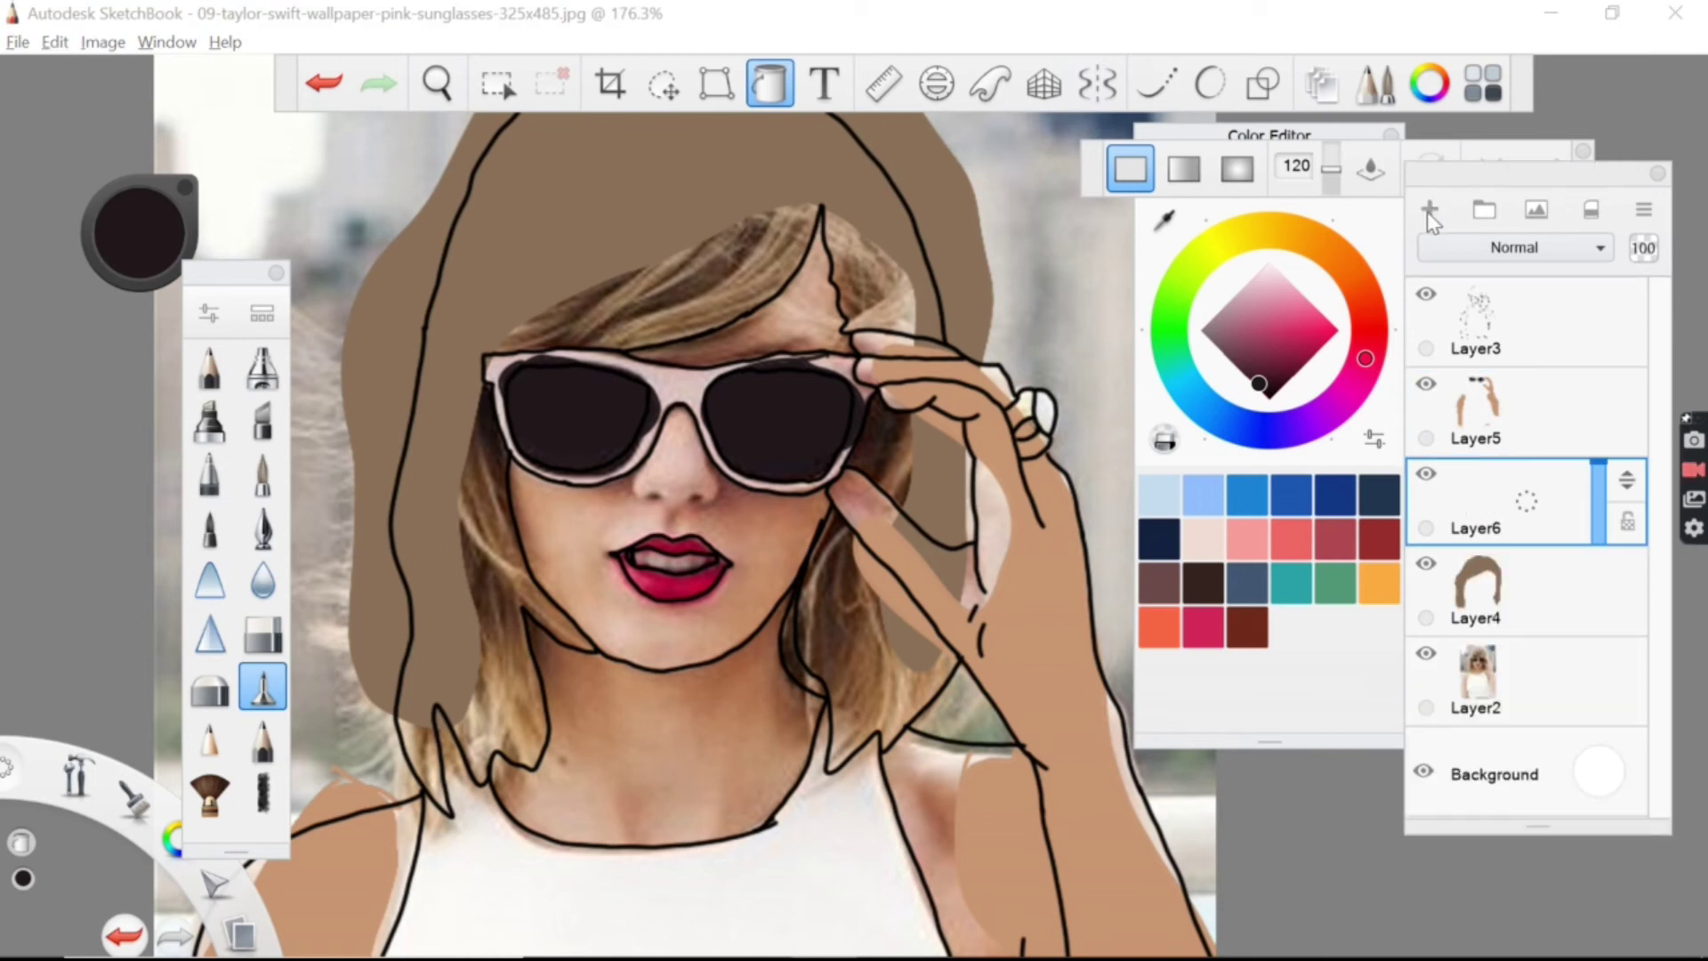
click(260, 684)
click(140, 233)
click(137, 343)
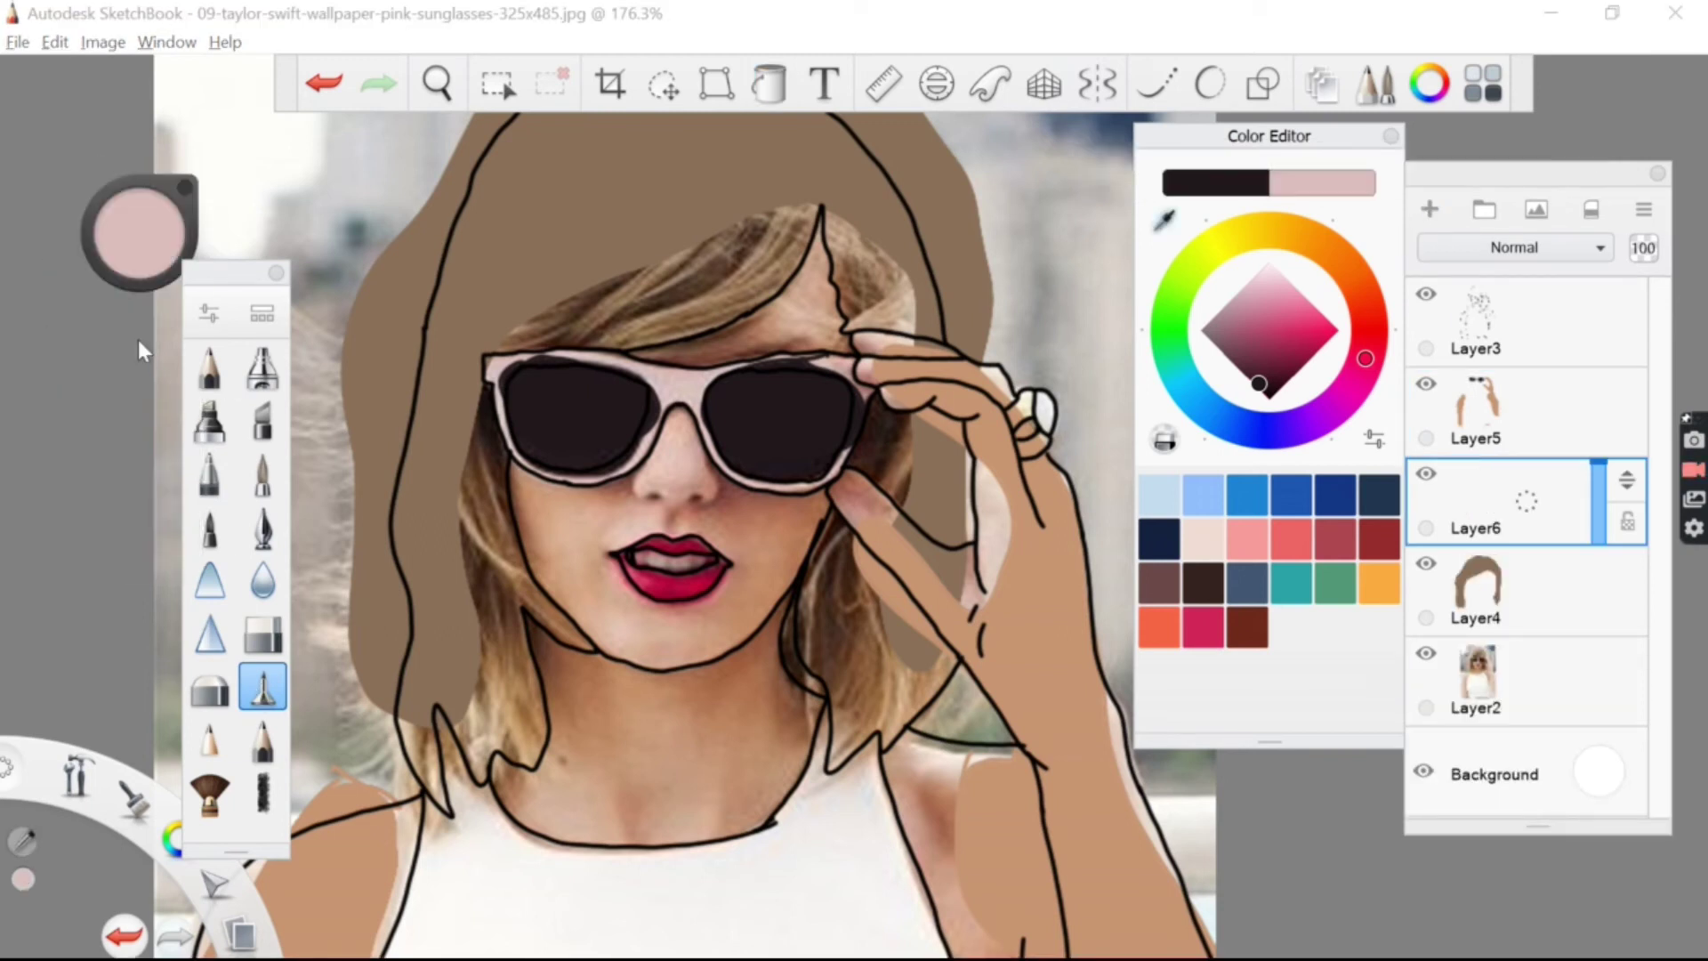
click(495, 363)
Step: Outline the sunglasses frame on Layer6 and flood fill it with the pale pink
drag(472, 385, 495, 342)
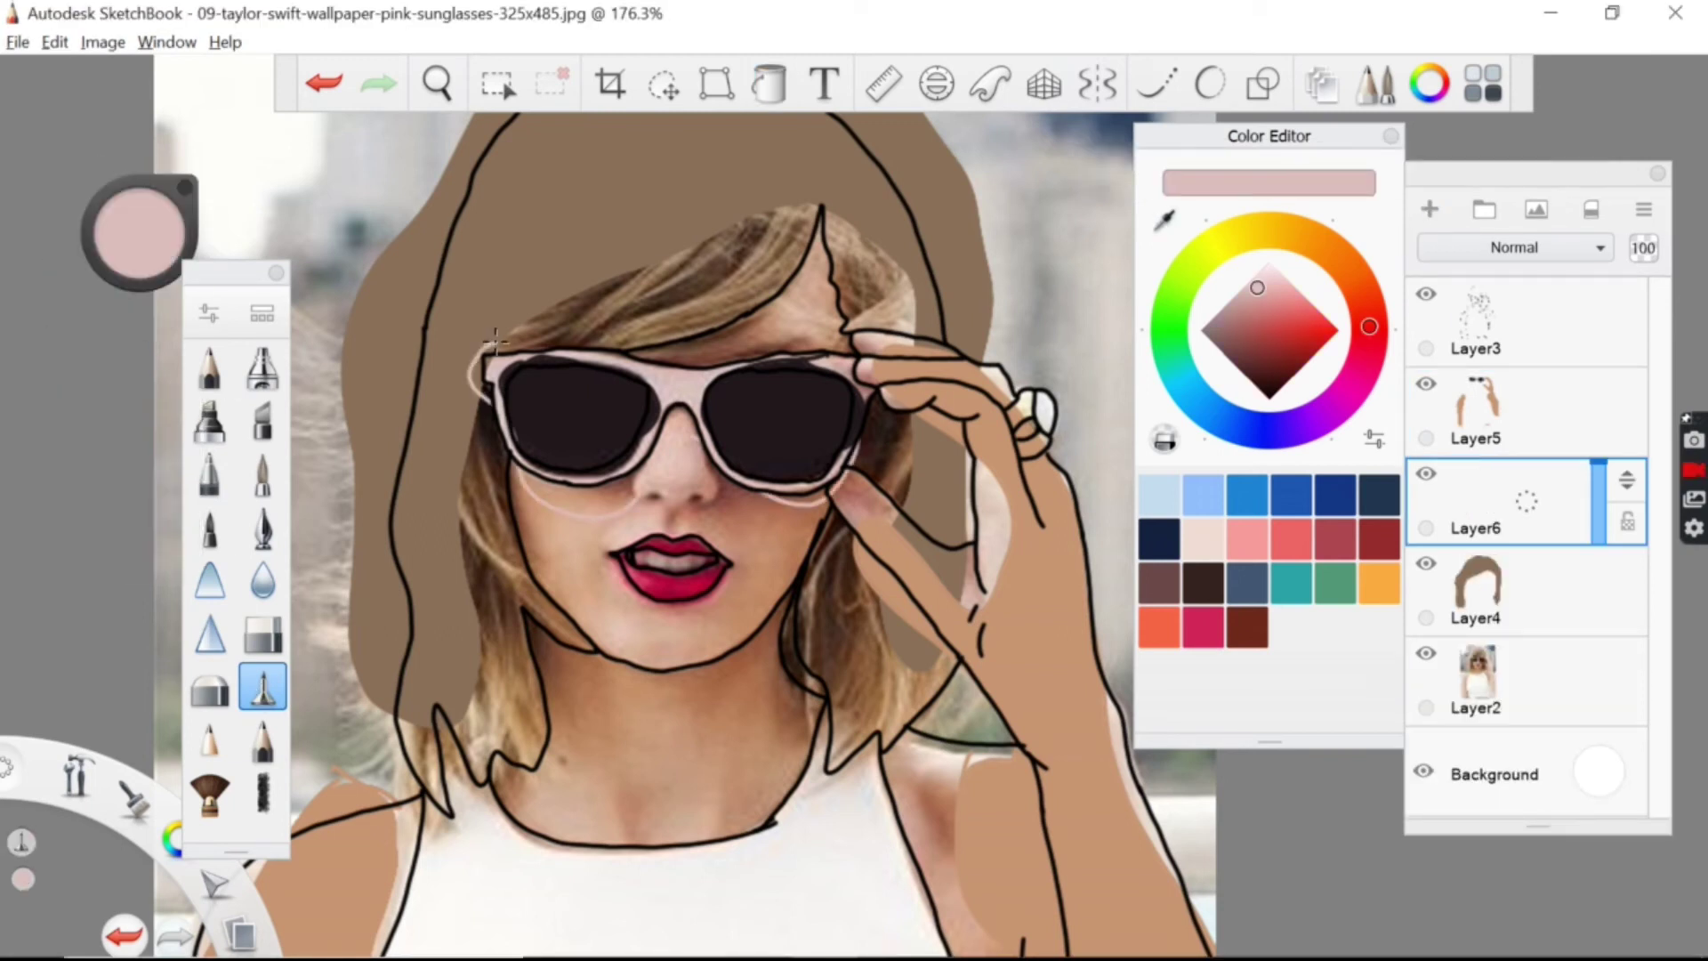
click(769, 83)
click(628, 468)
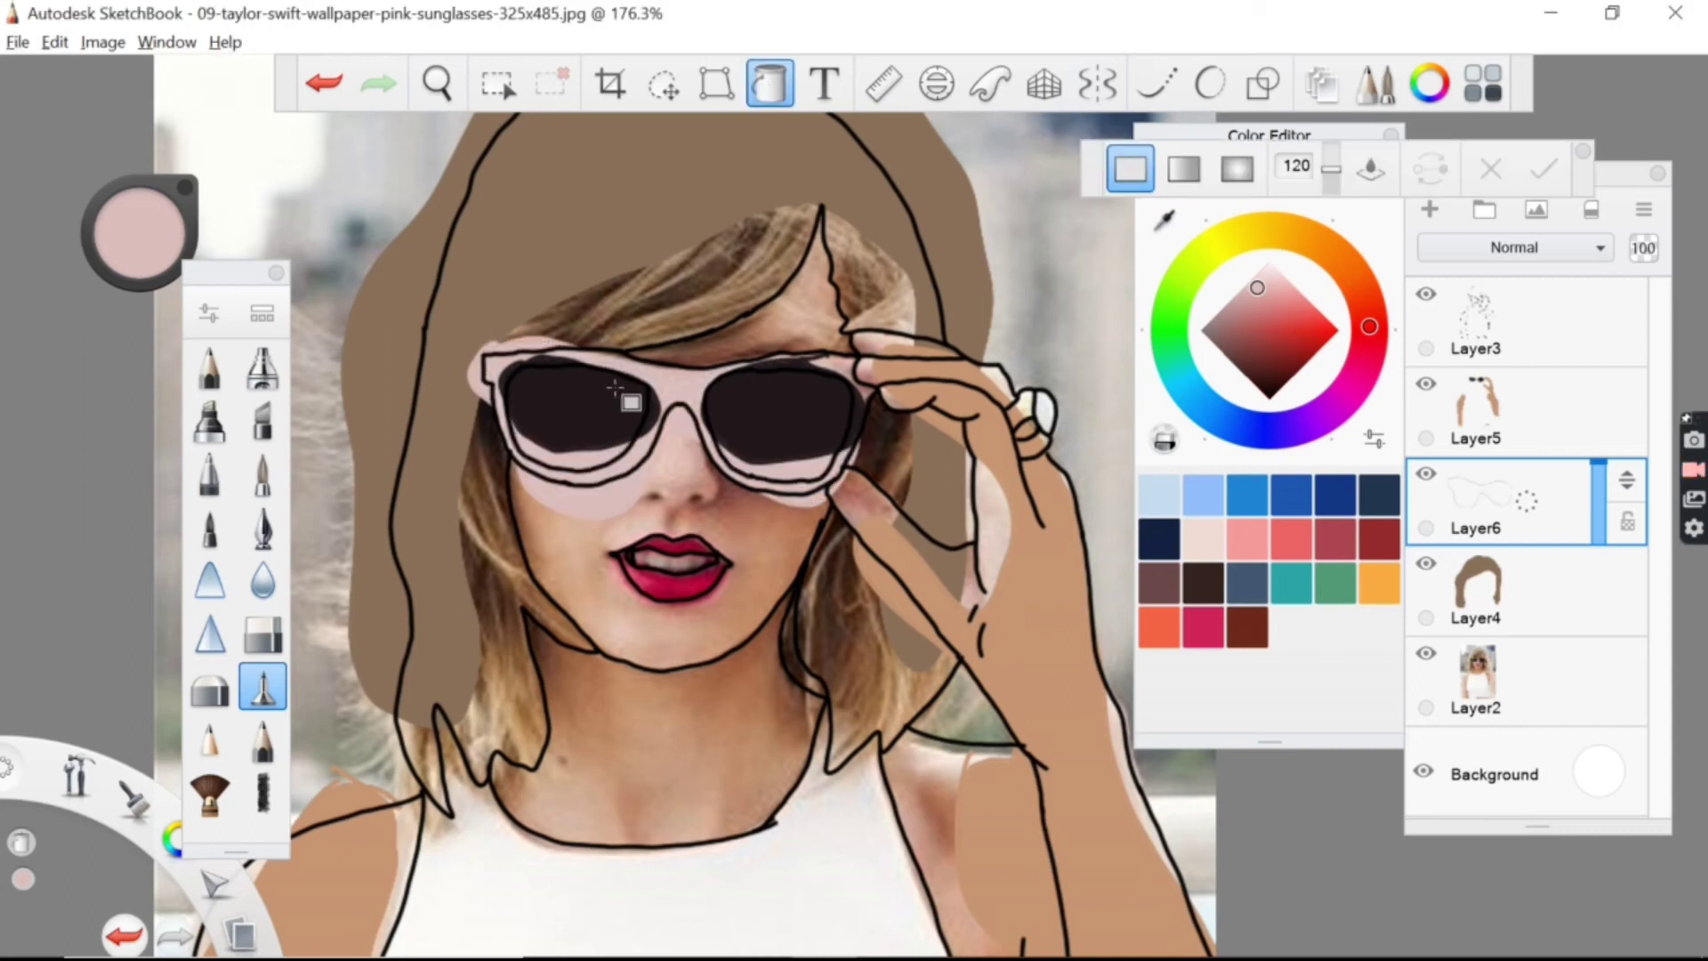
Step: Sample the skin tone from the colored arm and add a layer directly above the hair color layer
click(137, 234)
click(137, 342)
drag(144, 332, 387, 874)
click(1504, 614)
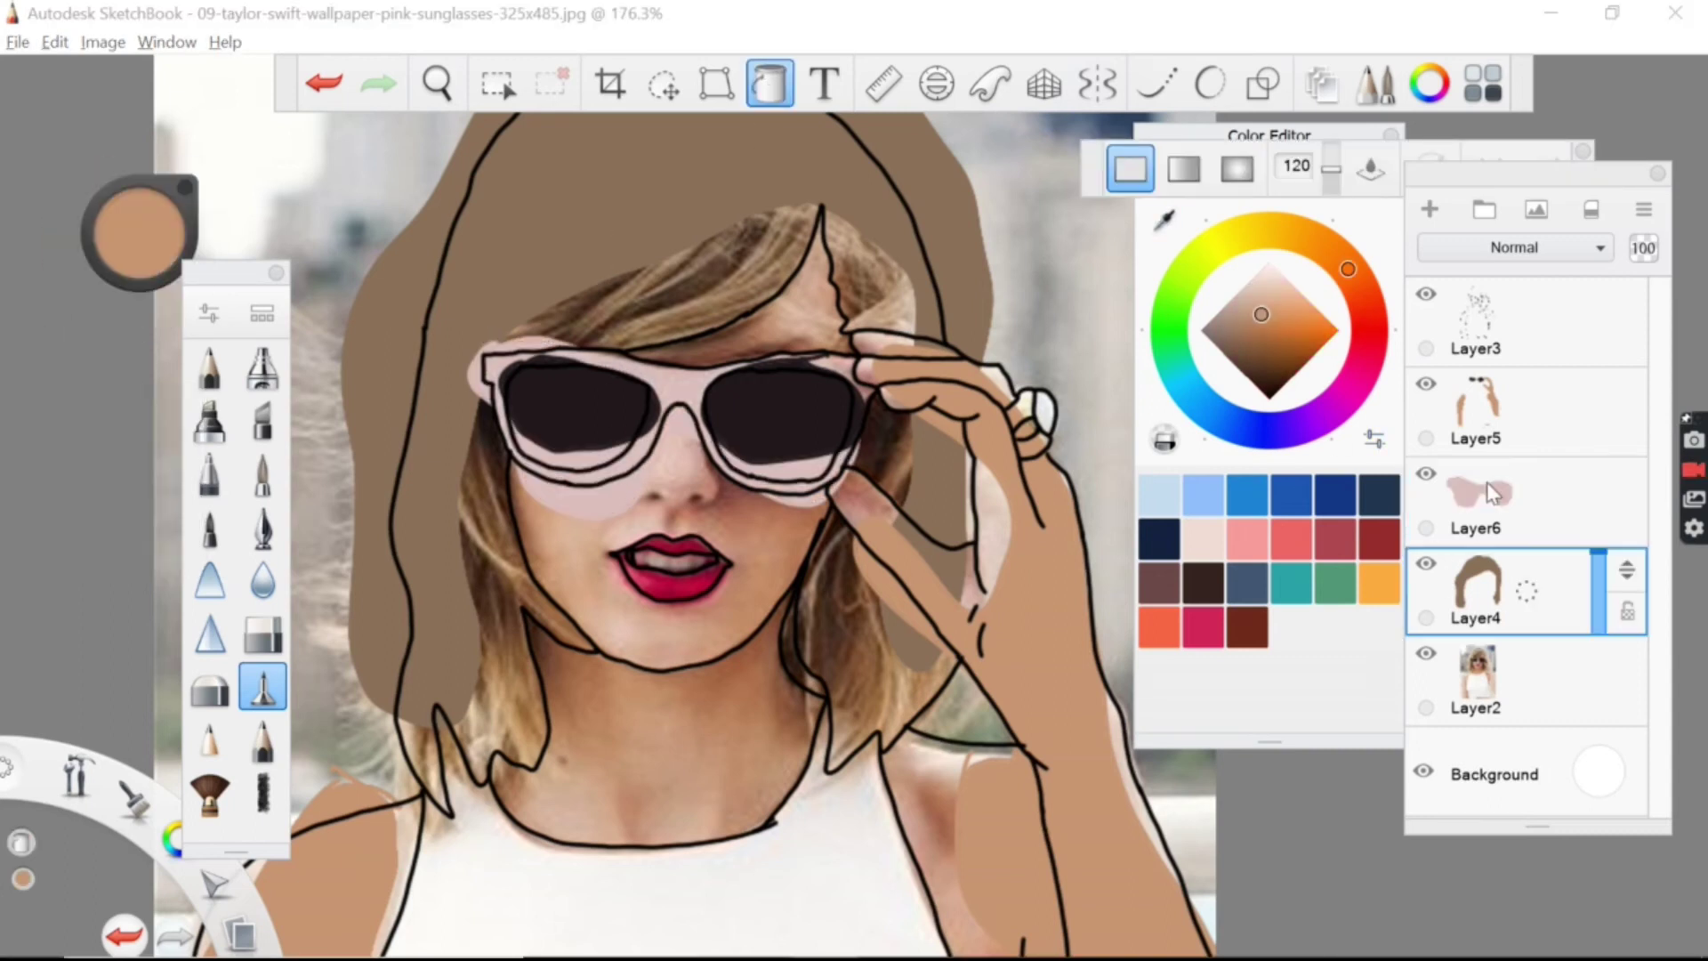
click(1429, 210)
Step: Outline the face and neck on Layer7 and flood fill both with the skin tone
click(263, 690)
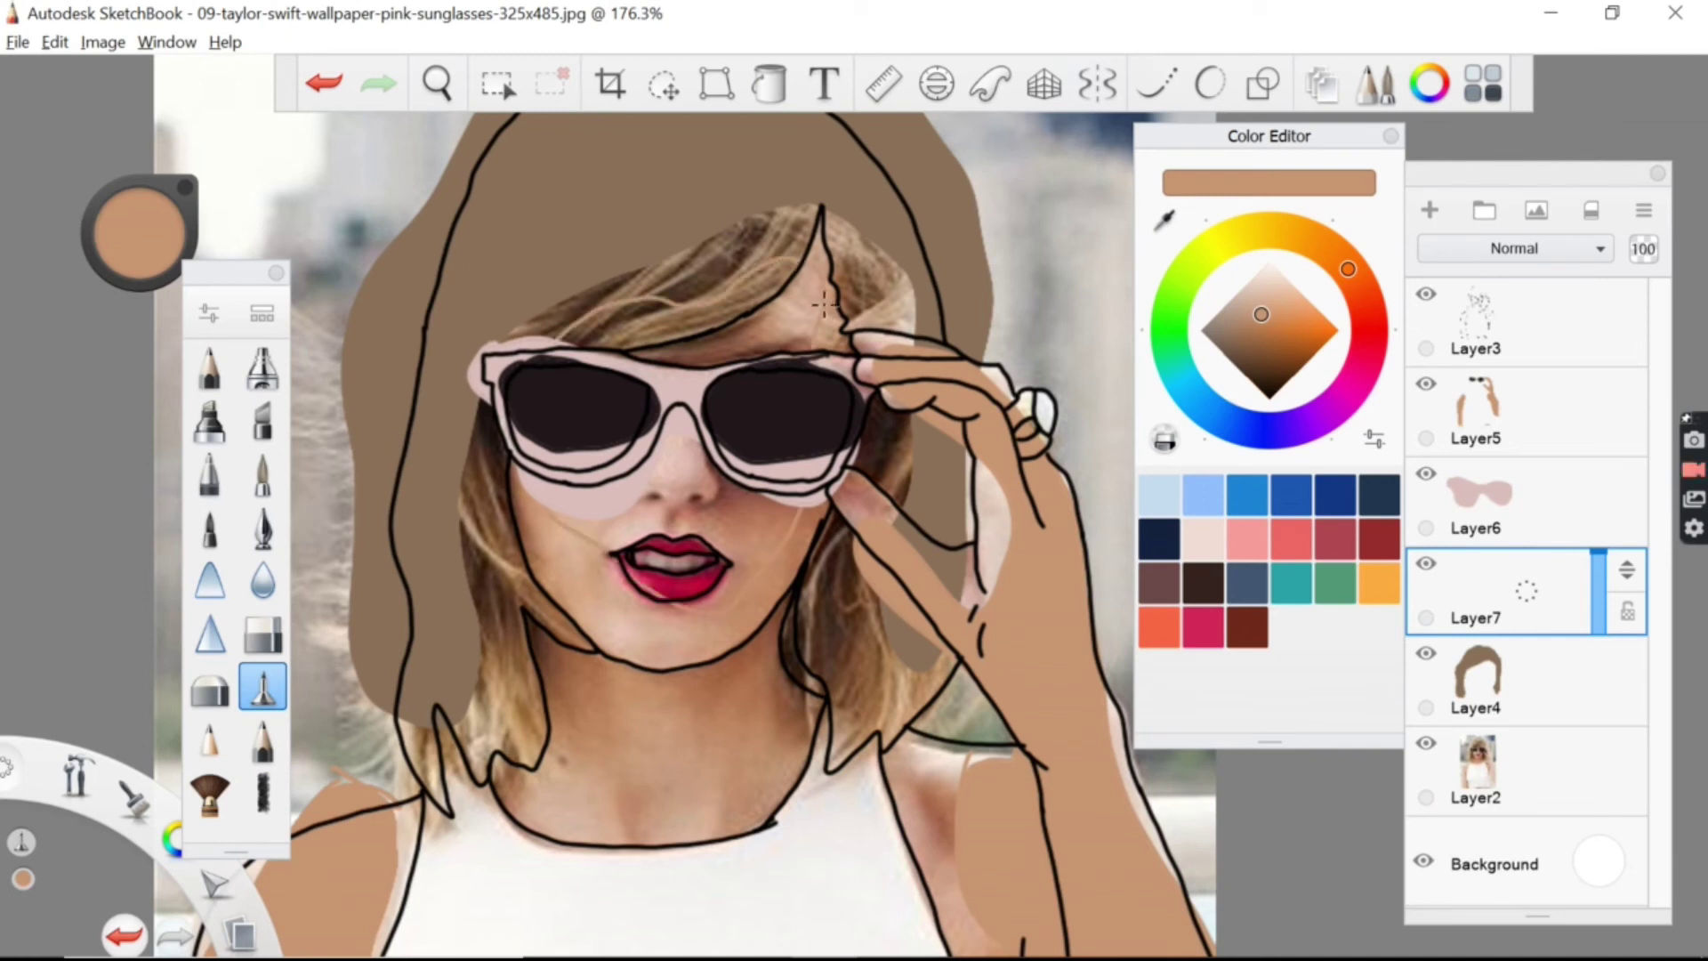
drag(780, 749, 774, 616)
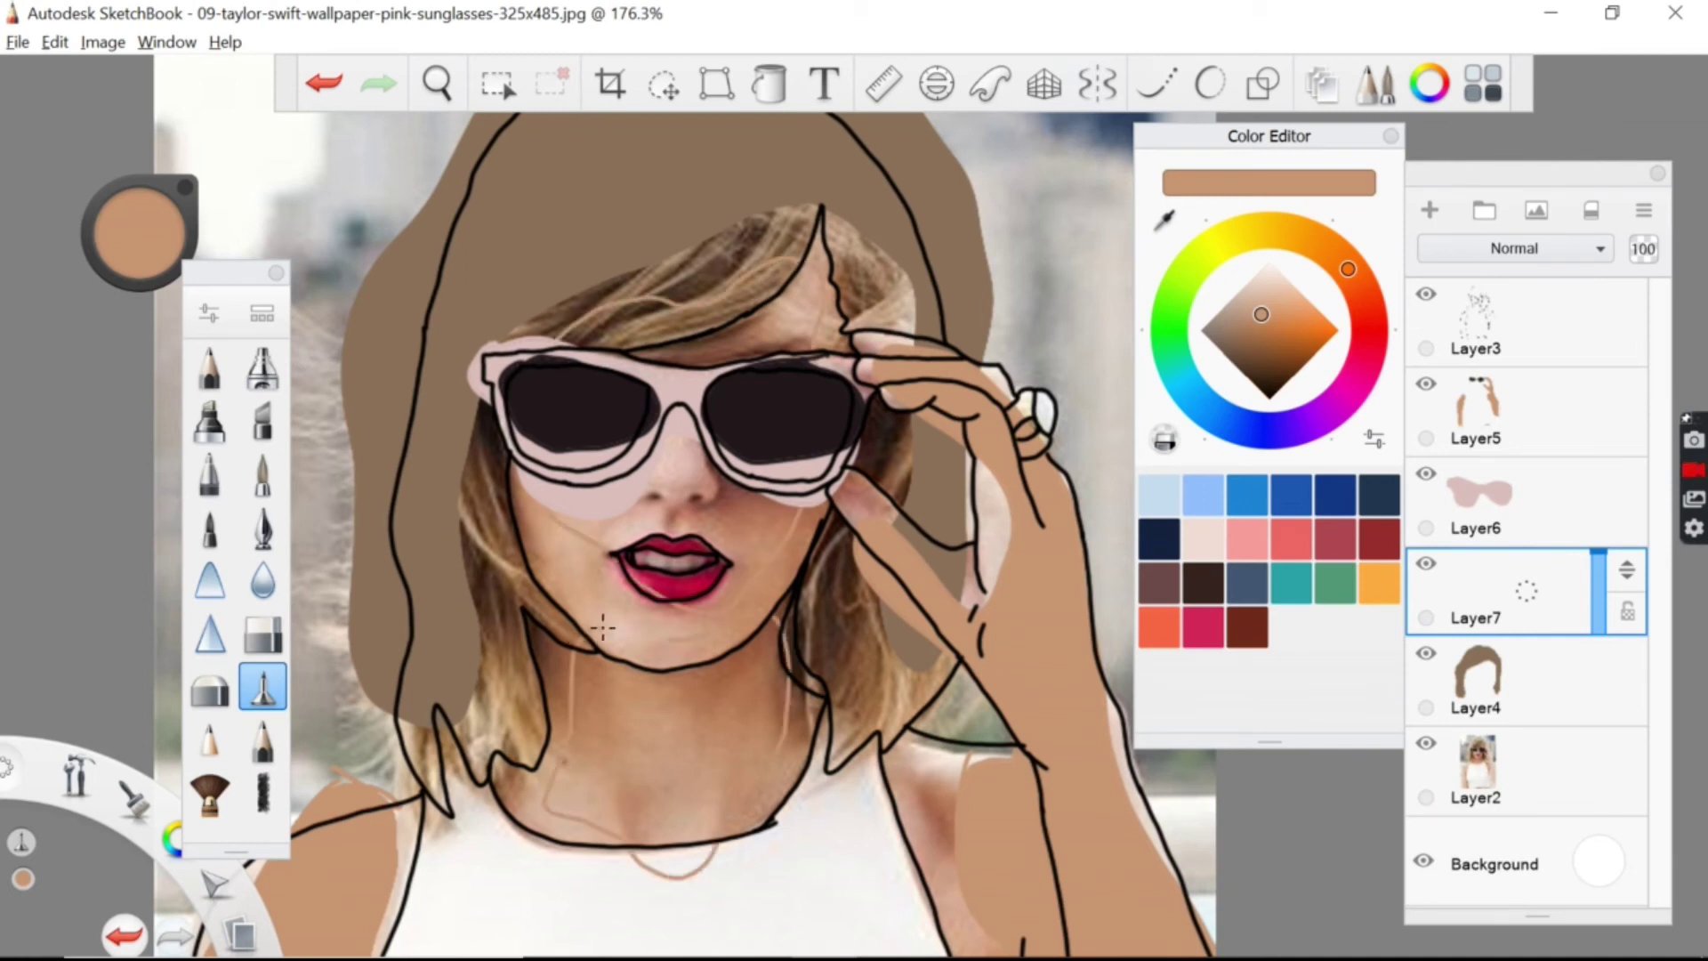
click(769, 84)
click(782, 320)
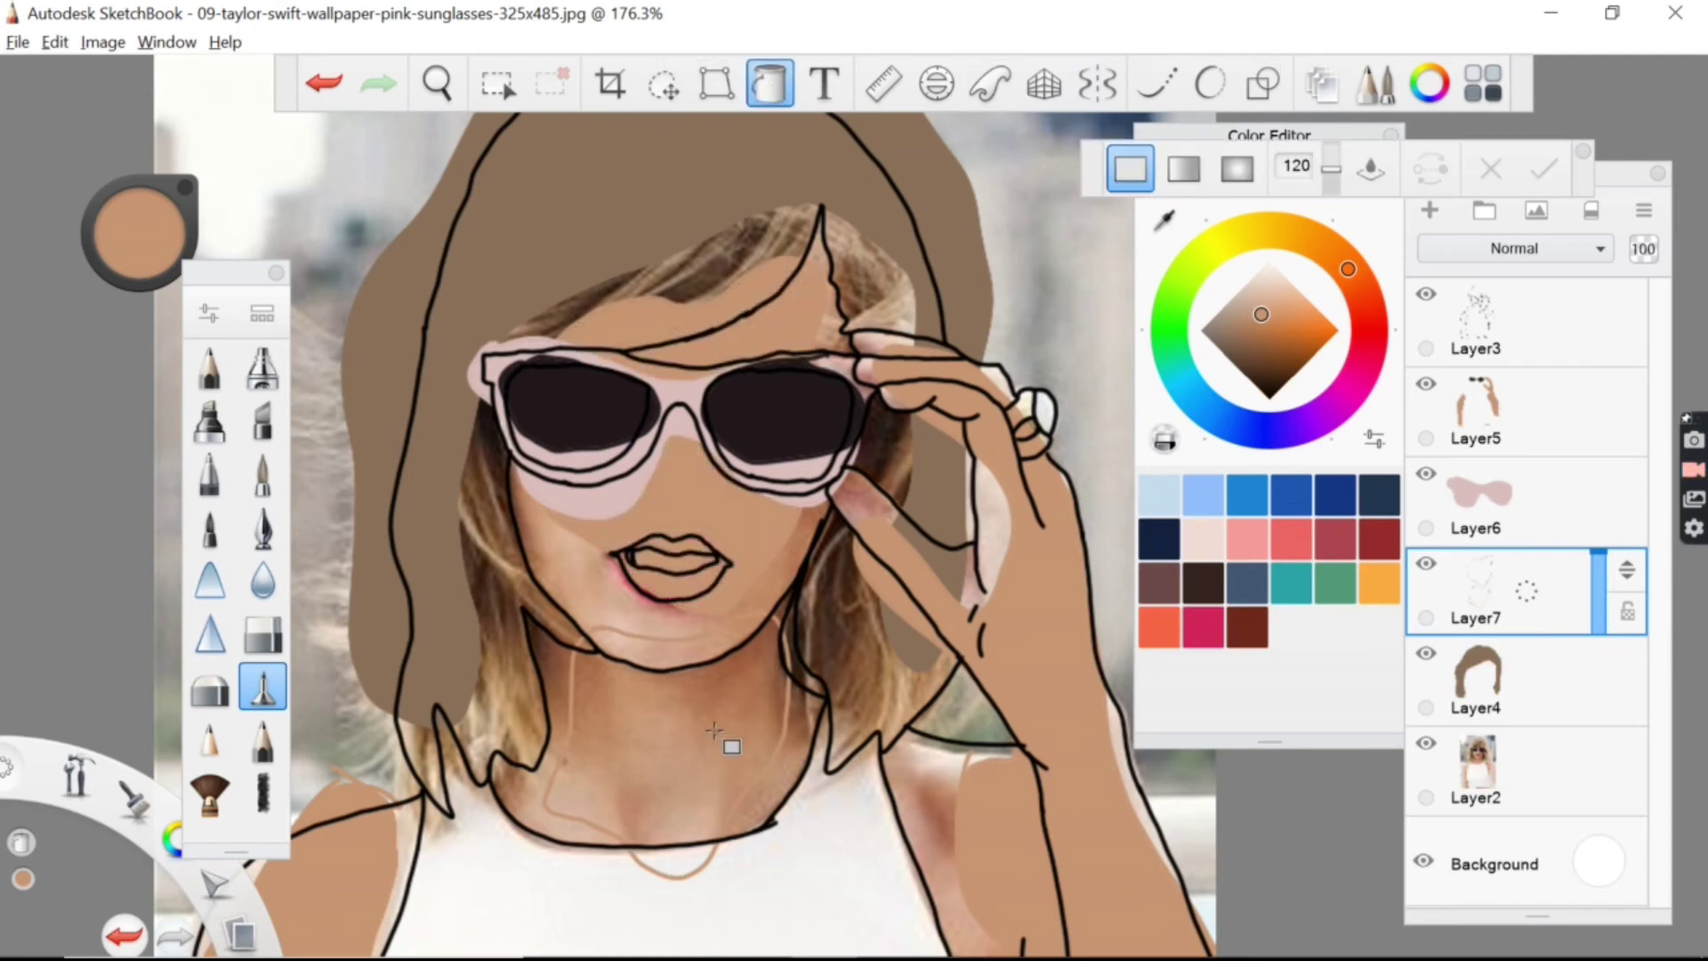
click(712, 712)
Step: Hide the face color layer, add a layer above it and sample a dark red from the lips
click(1426, 563)
click(1429, 210)
click(140, 233)
click(207, 336)
click(658, 548)
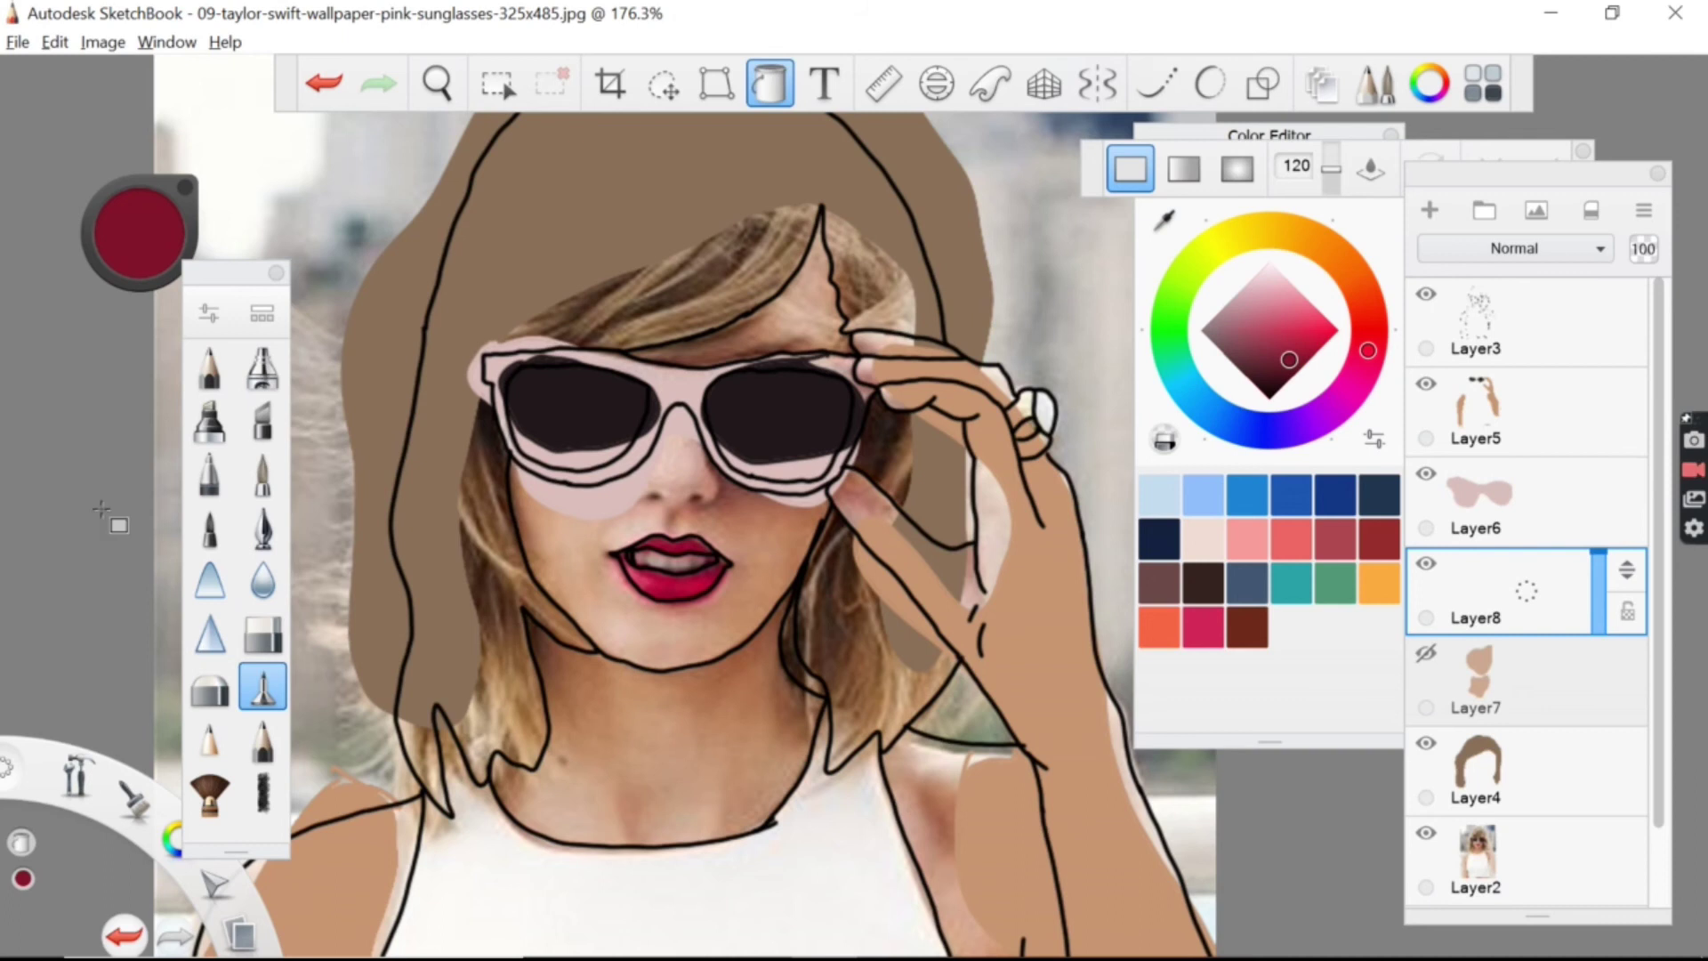
Step: Outline the lips on Layer8, fill them with the dark red and show the face color layer again
click(262, 686)
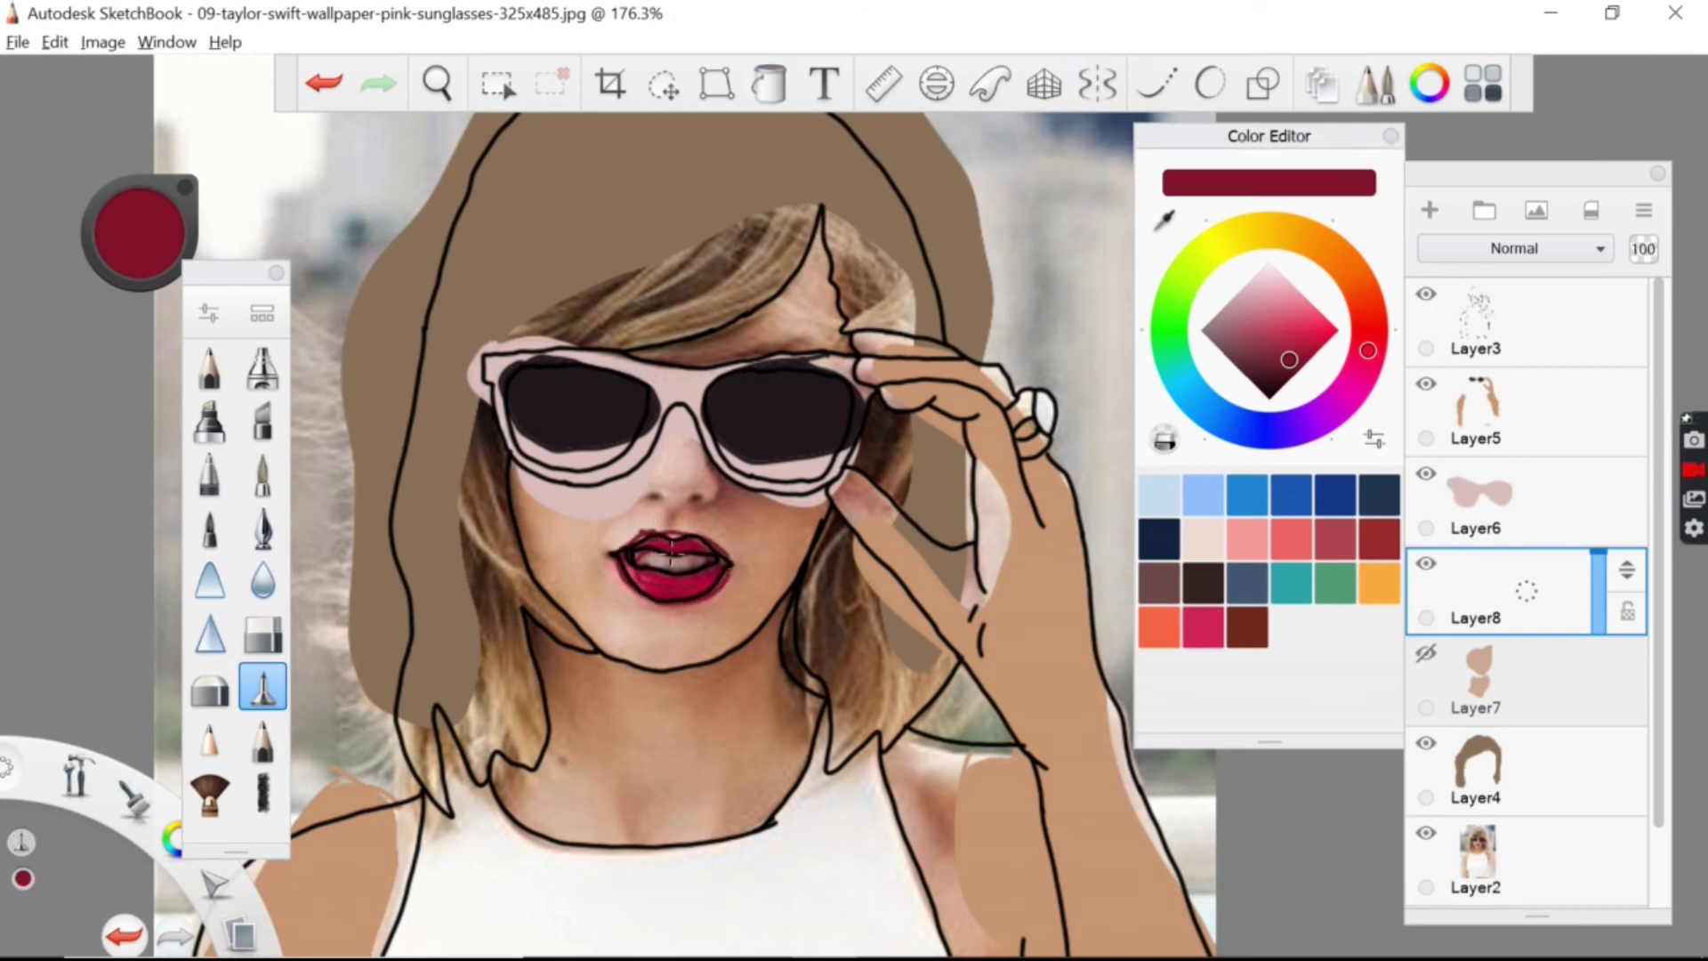
click(769, 84)
click(710, 553)
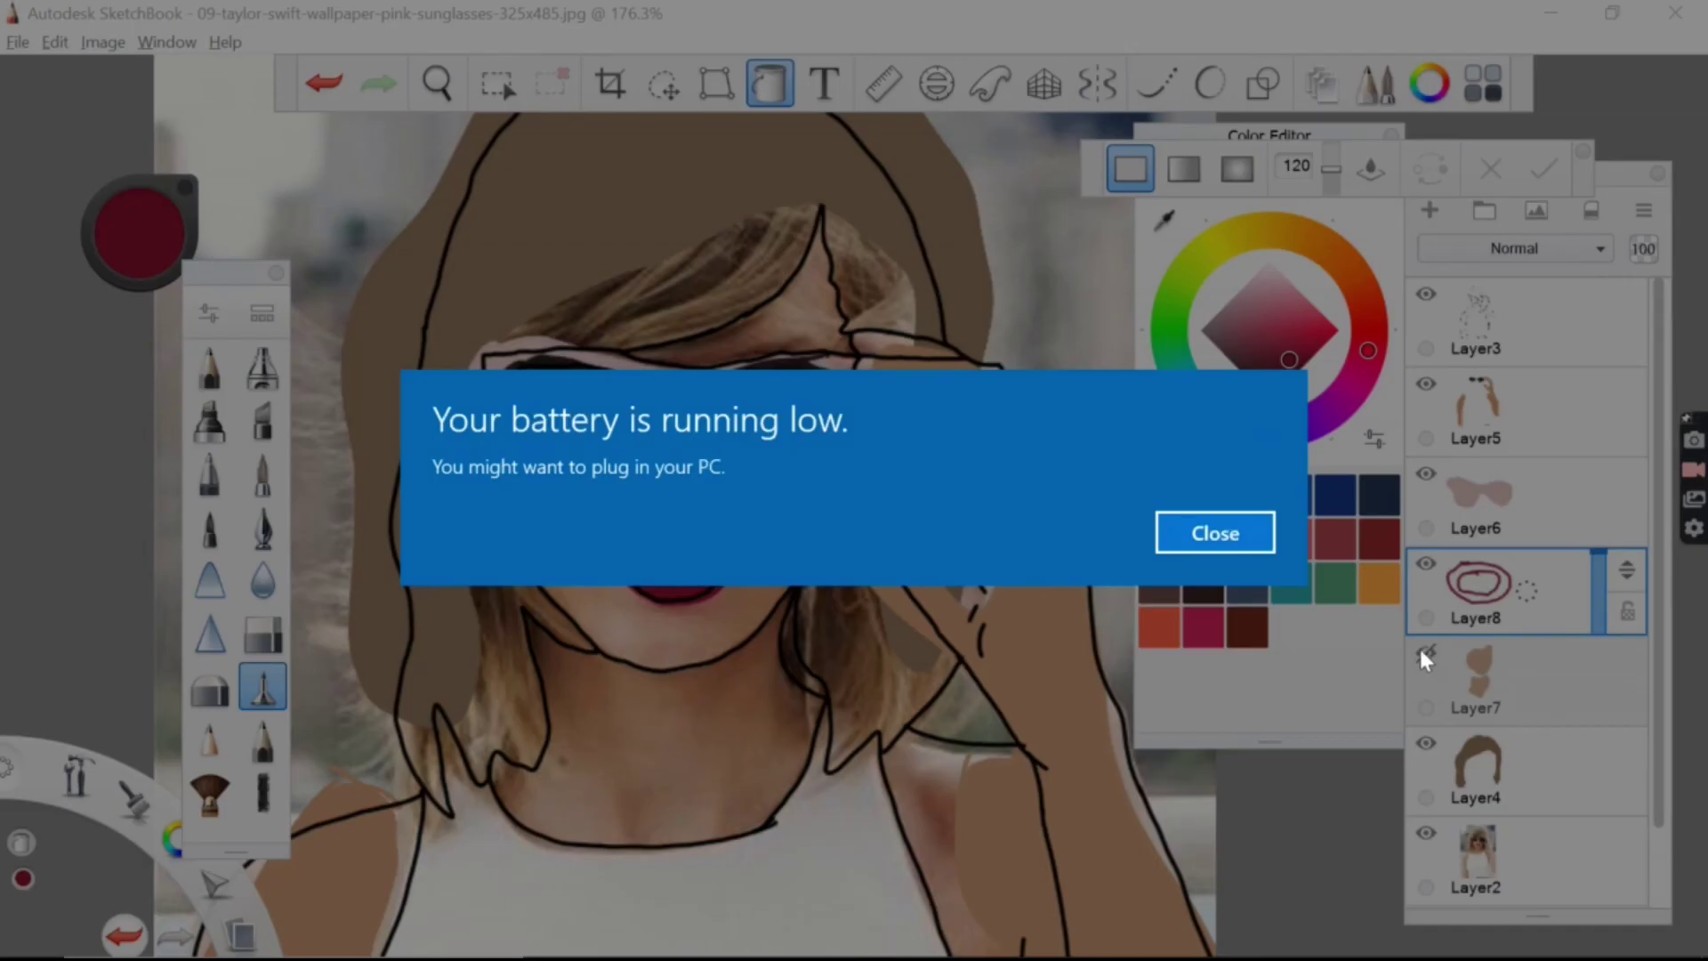
click(1426, 653)
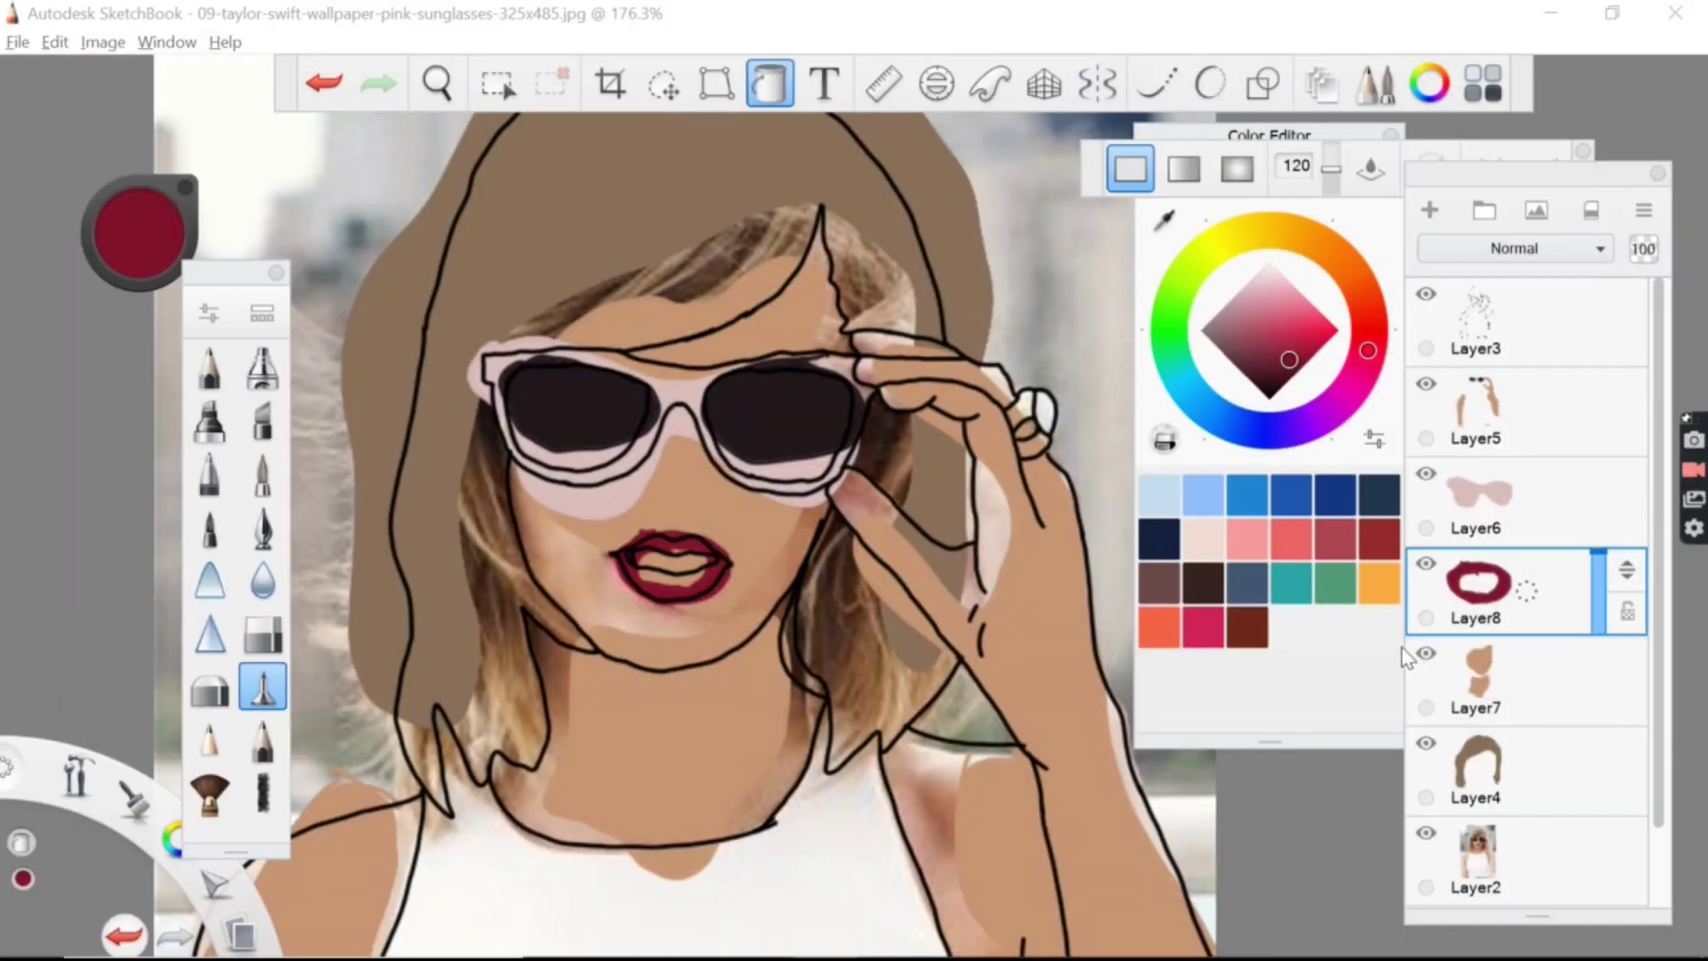
Step: Add a layer directly above the hair color layer and sample the off-white of the top
click(447, 94)
drag(495, 176, 580, 530)
drag(622, 596, 650, 462)
click(1517, 735)
click(1430, 210)
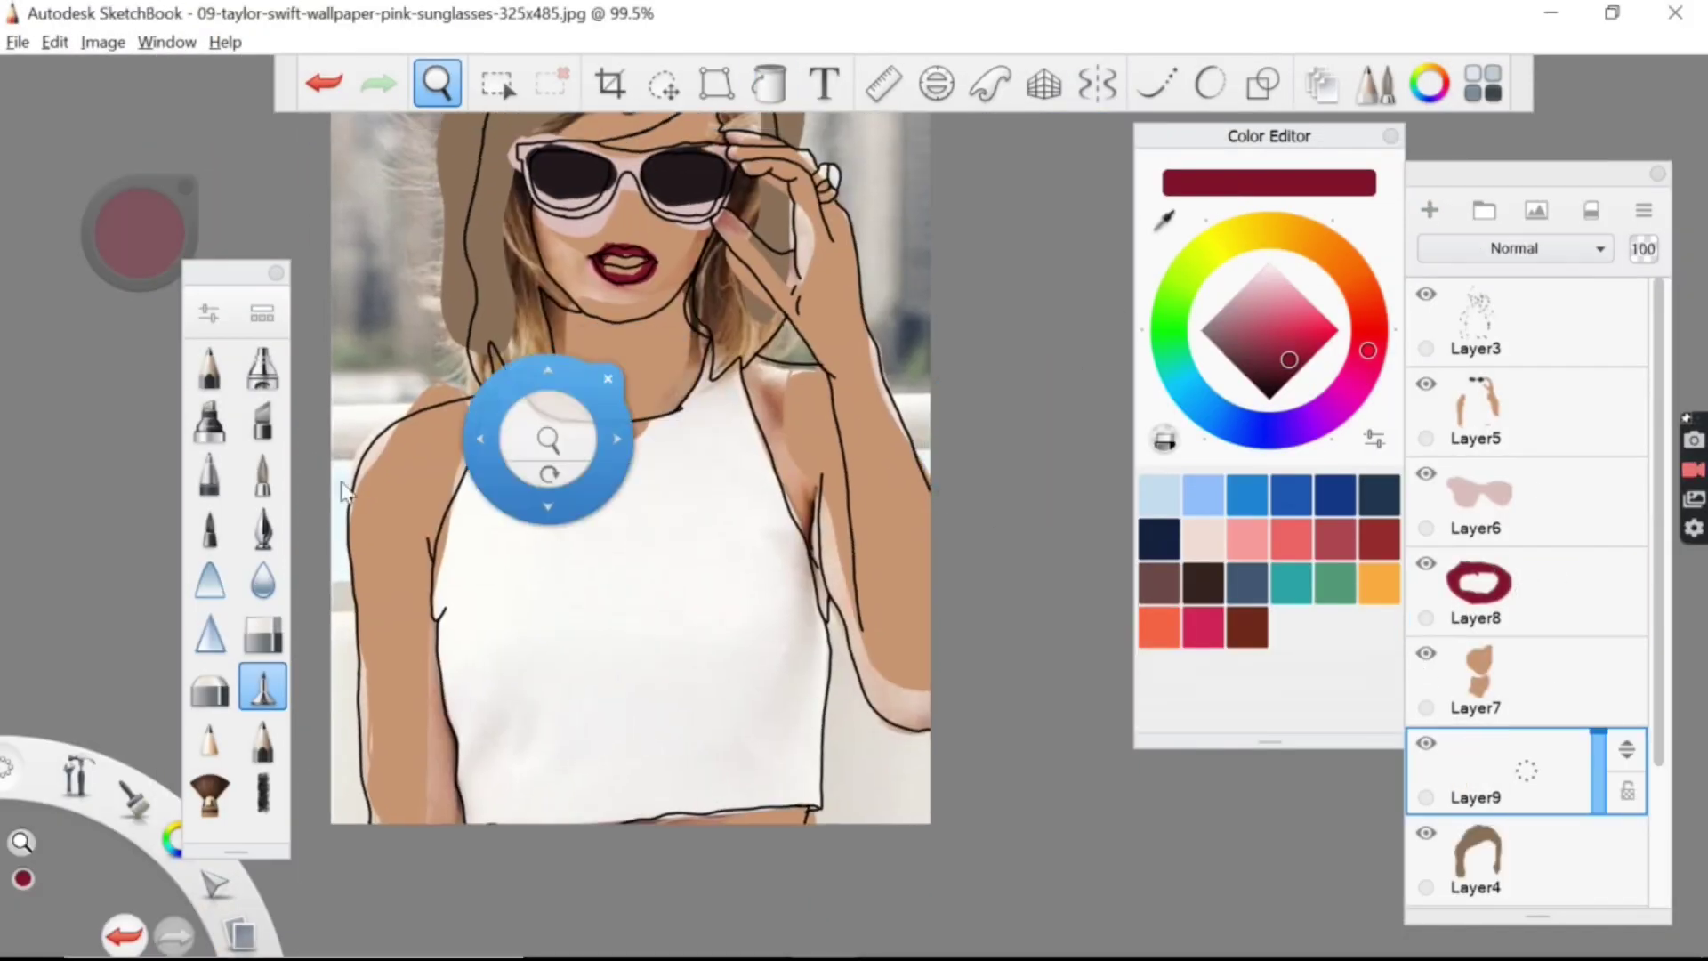
click(140, 233)
click(137, 344)
click(409, 397)
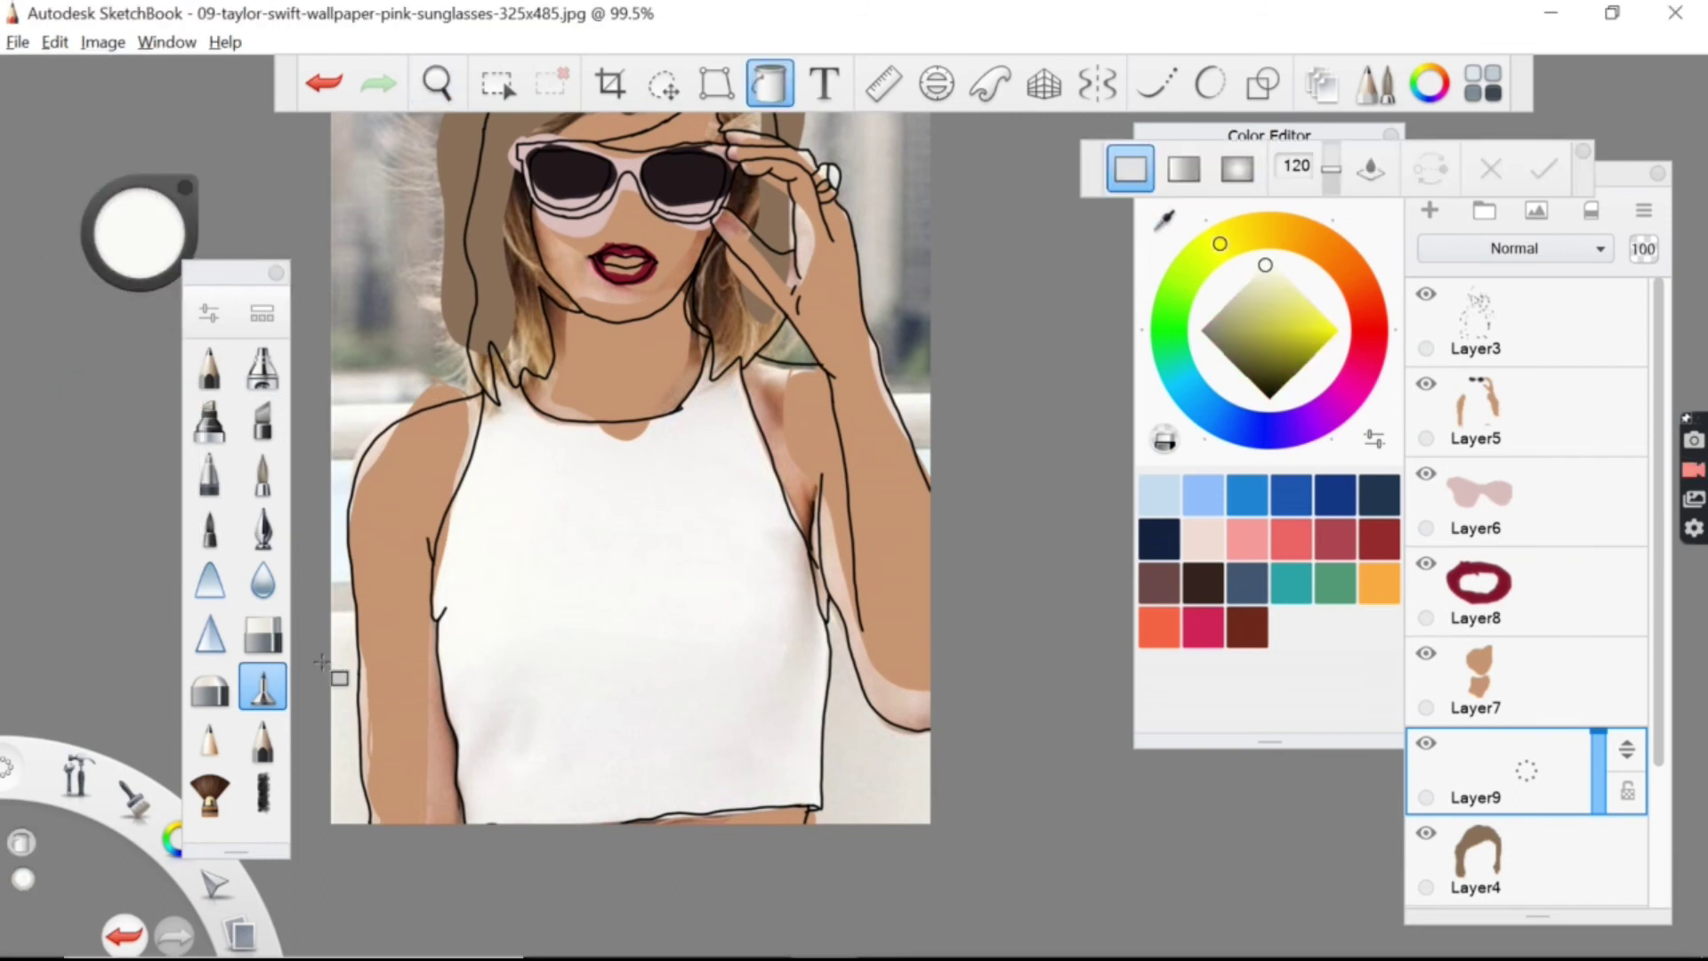
Step: Outline the top on Layer9 and flood fill it with the sampled off-white
click(262, 686)
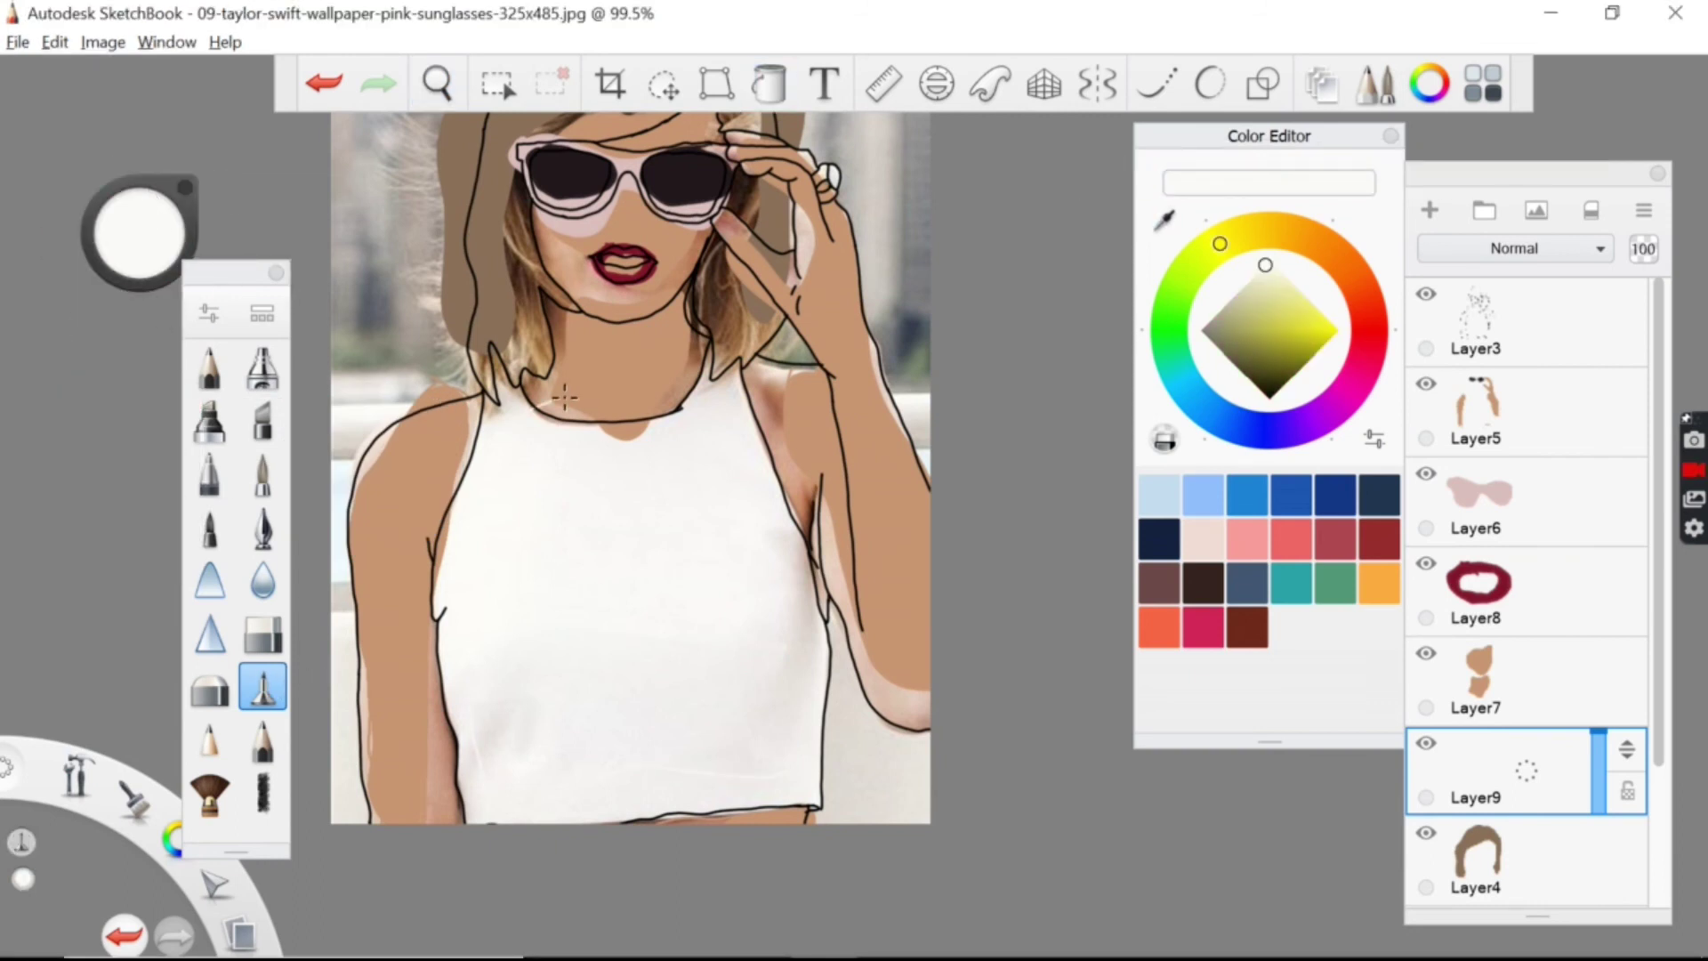
click(770, 84)
click(672, 585)
Step: Hide the photo layer and change the background color to salmon pink
scroll(1627, 883, down, 2)
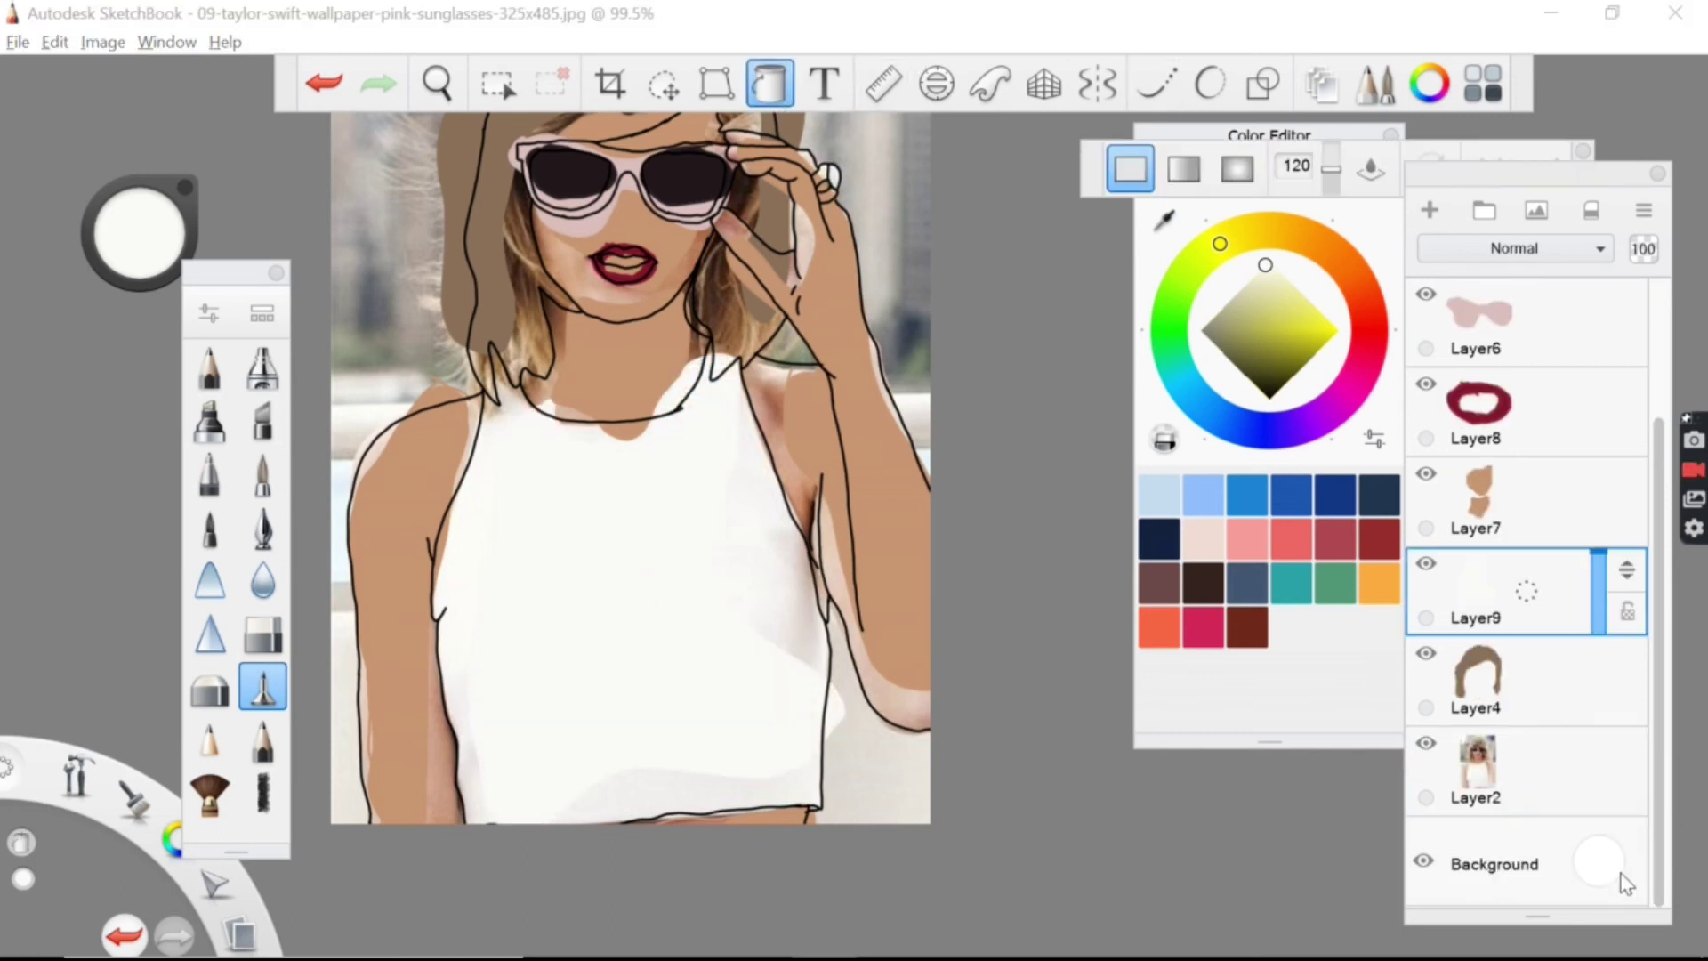
click(1624, 884)
click(1427, 743)
click(1588, 870)
click(1616, 818)
click(1649, 820)
Step: Bring the whole canvas into view to review the flat-colored portrait against the salmon background
click(437, 84)
scroll(508, 169, down, 5)
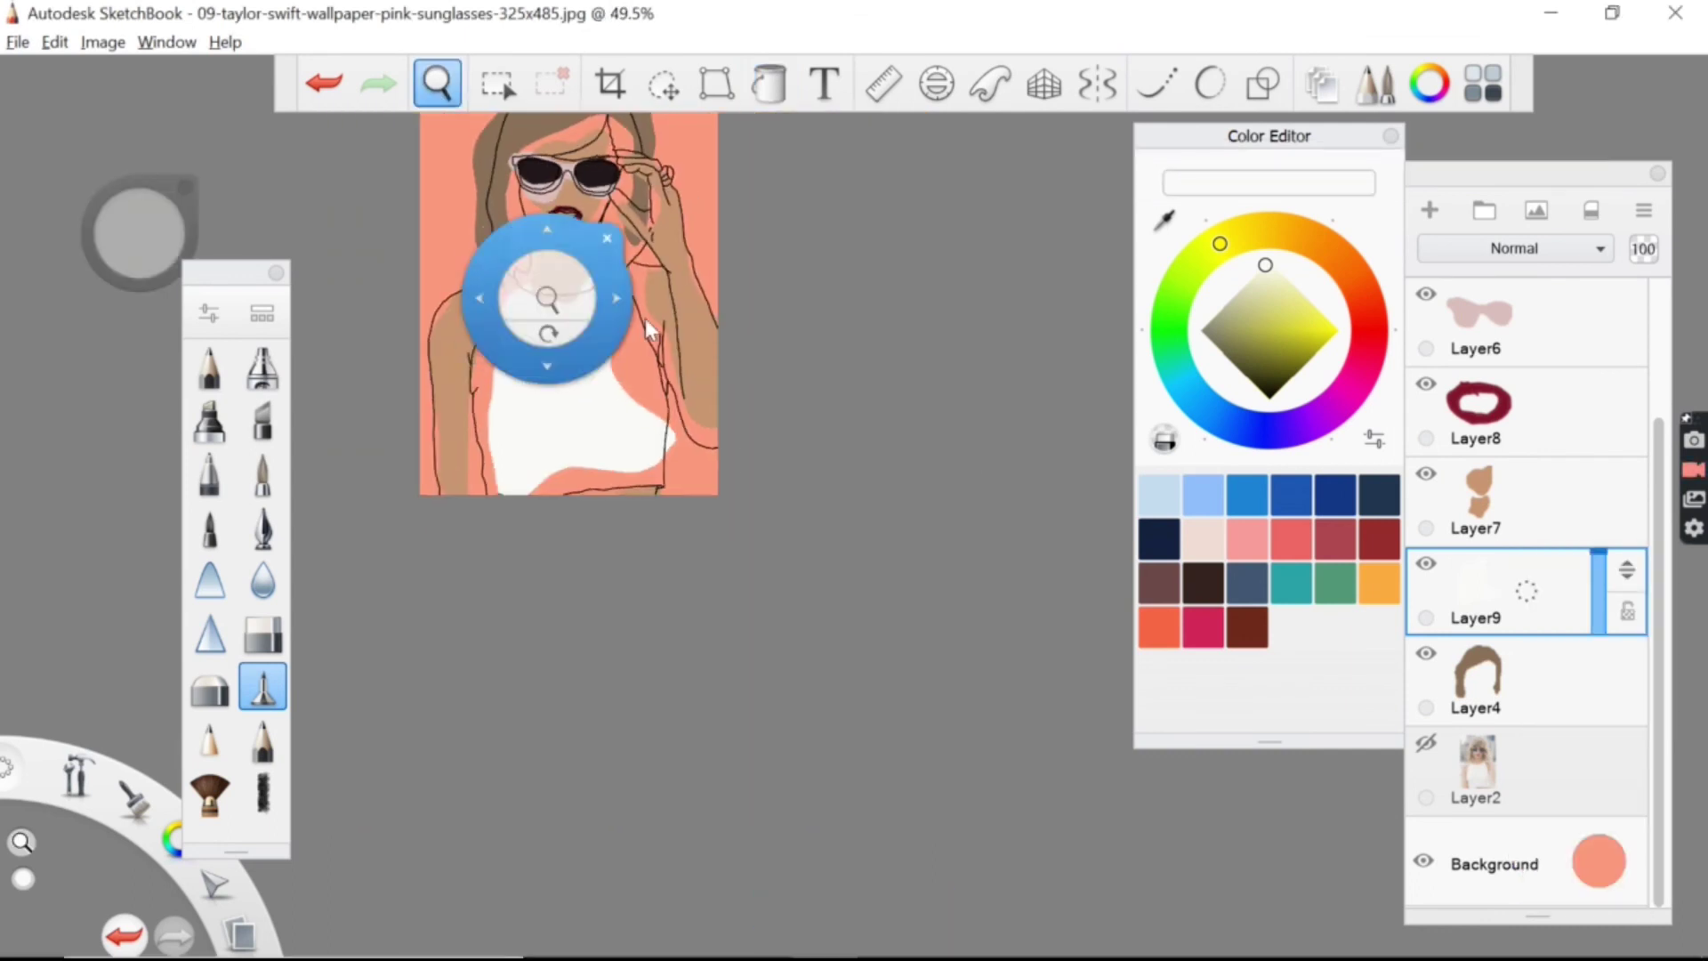
drag(648, 329, 725, 593)
drag(766, 686, 783, 623)
drag(787, 533, 828, 583)
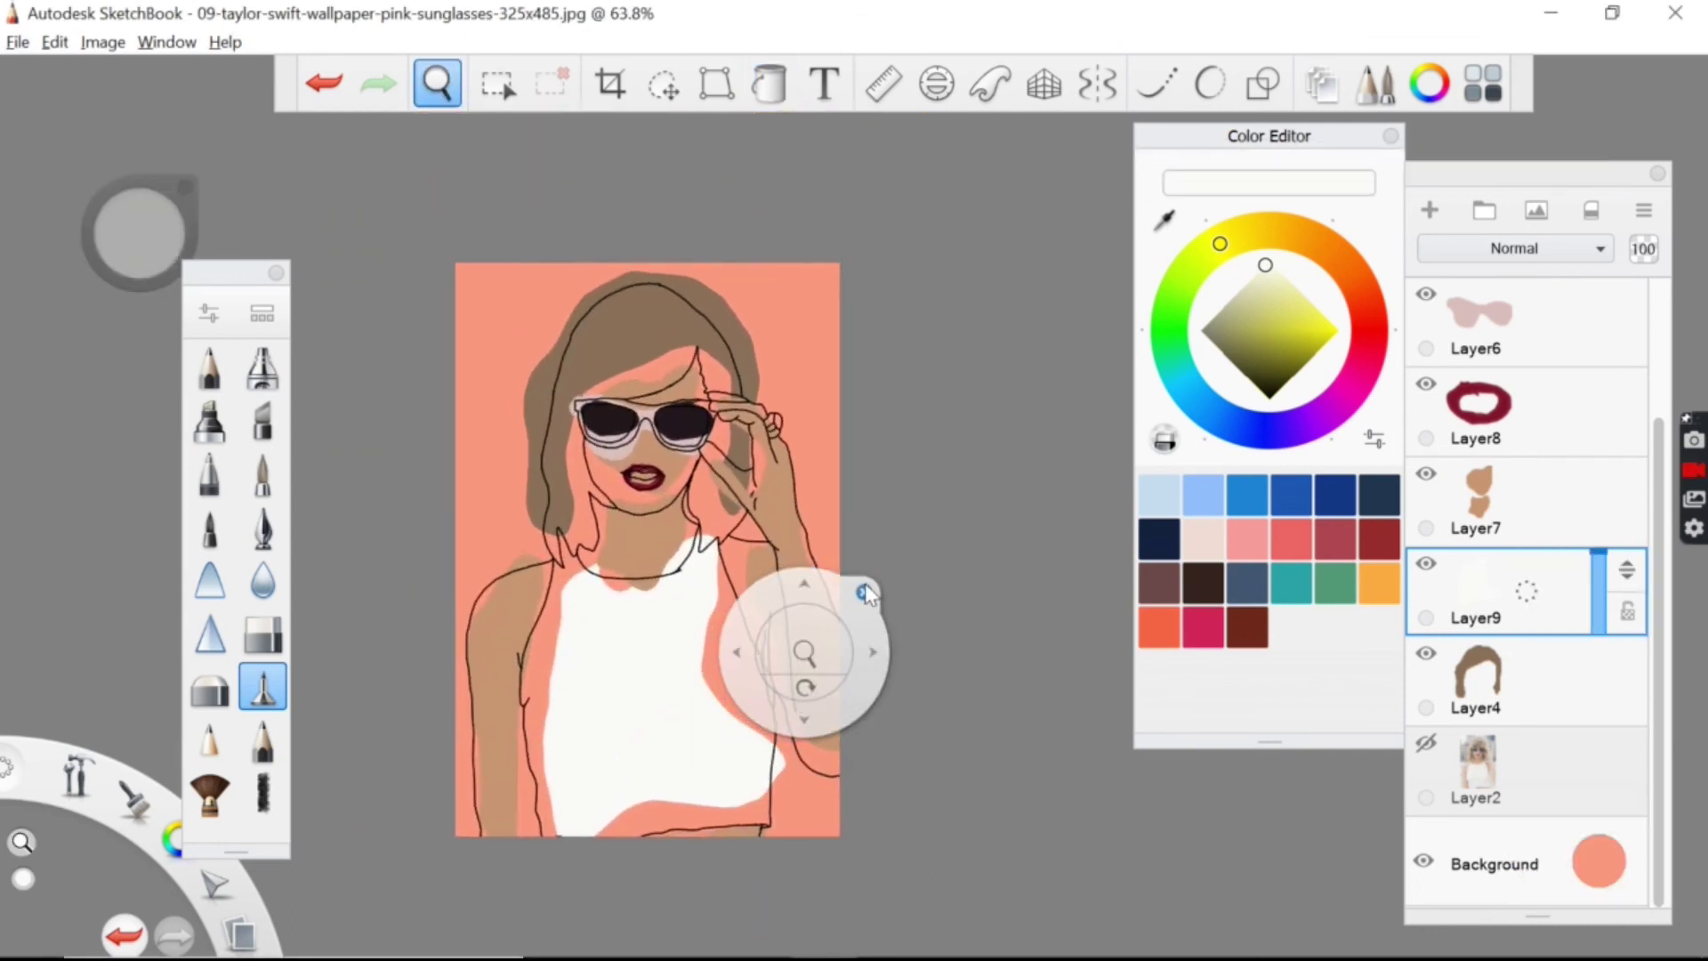
click(863, 593)
key(f)
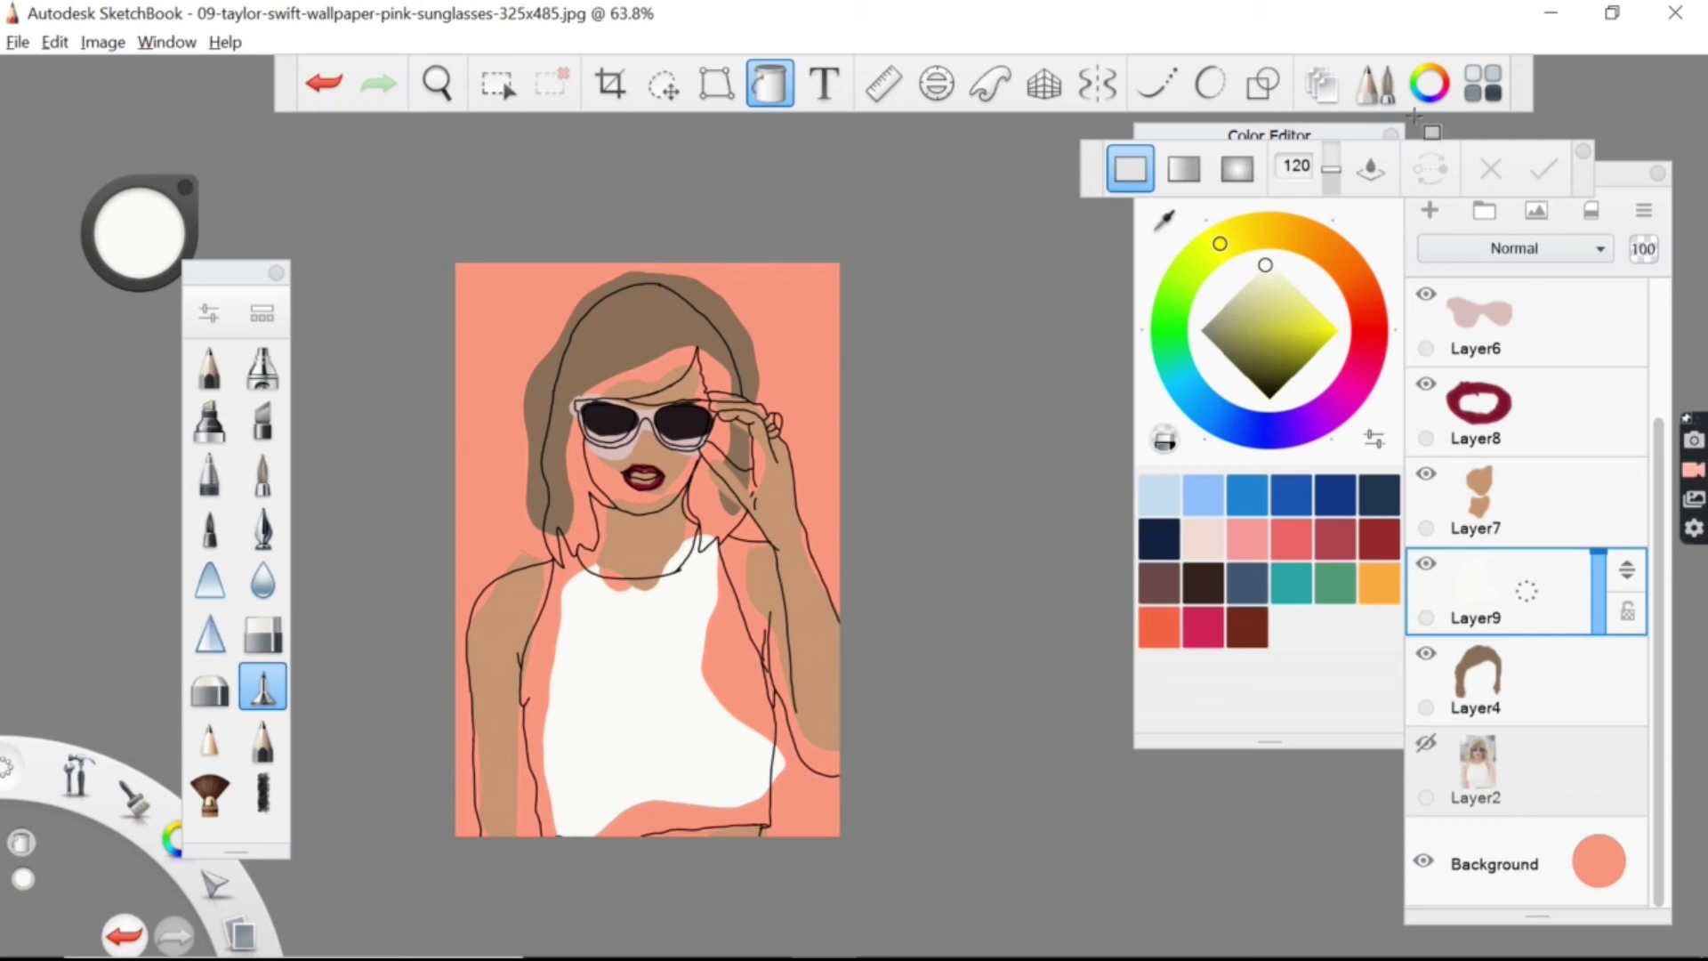
Step: Close the Color Editor and enlarge the portrait so the full artwork fills the workspace
click(1390, 134)
click(1582, 152)
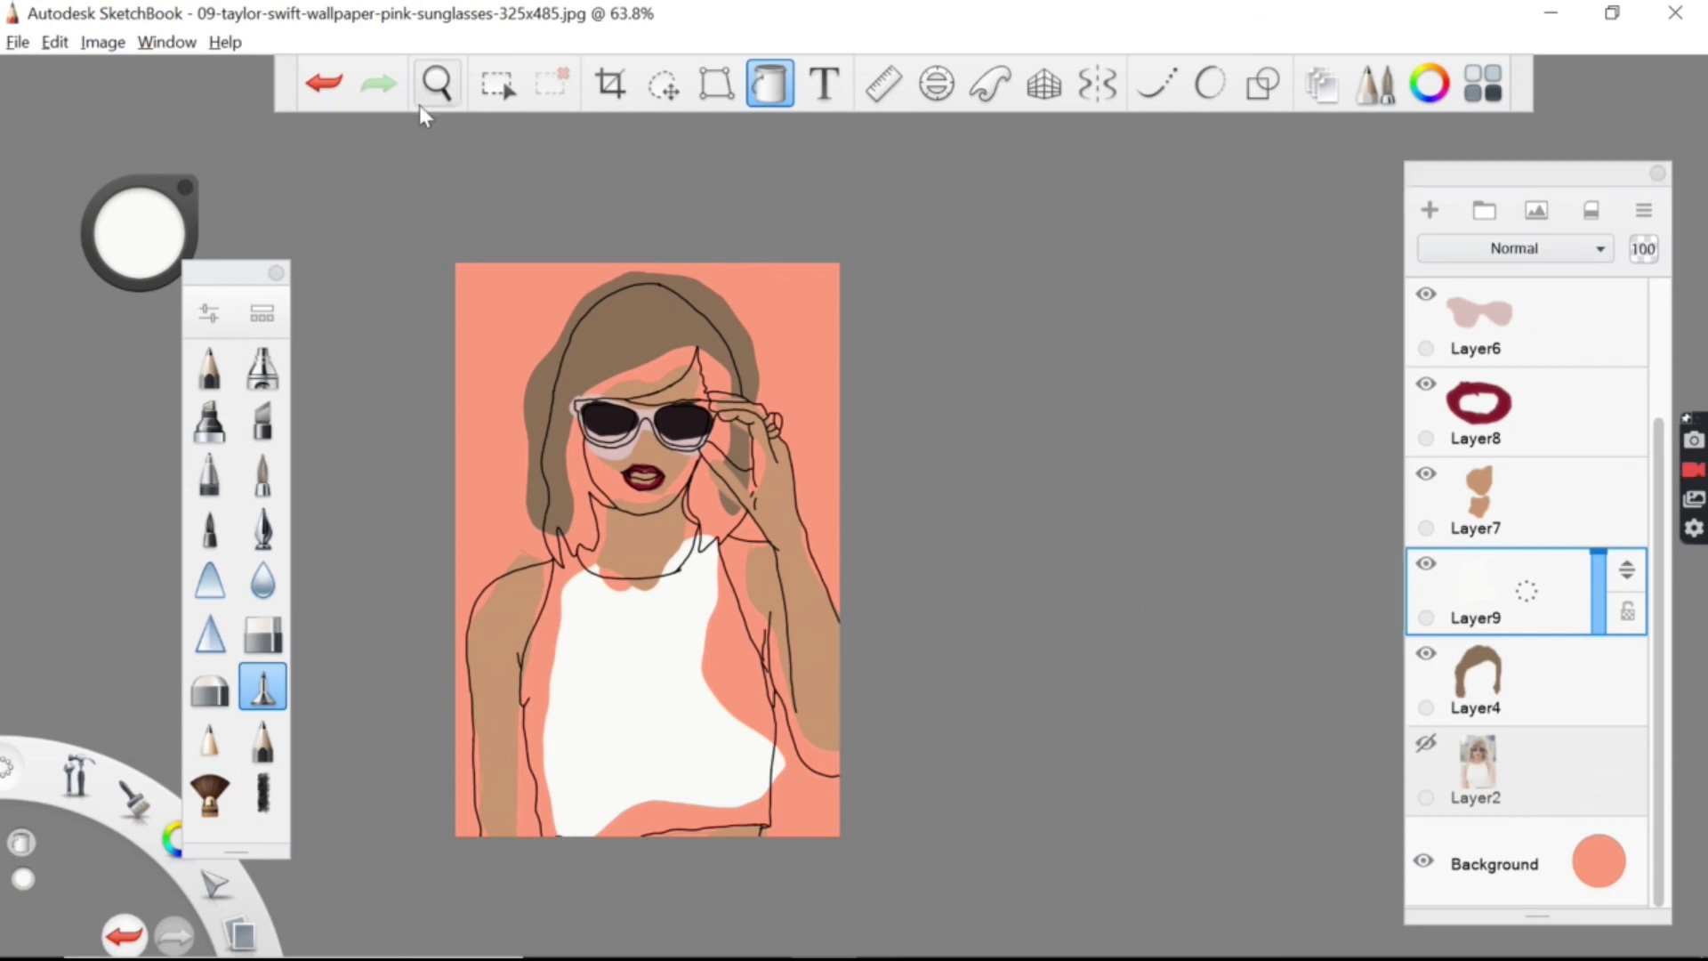
click(437, 84)
drag(778, 373, 845, 359)
drag(762, 322, 793, 363)
drag(782, 458, 847, 396)
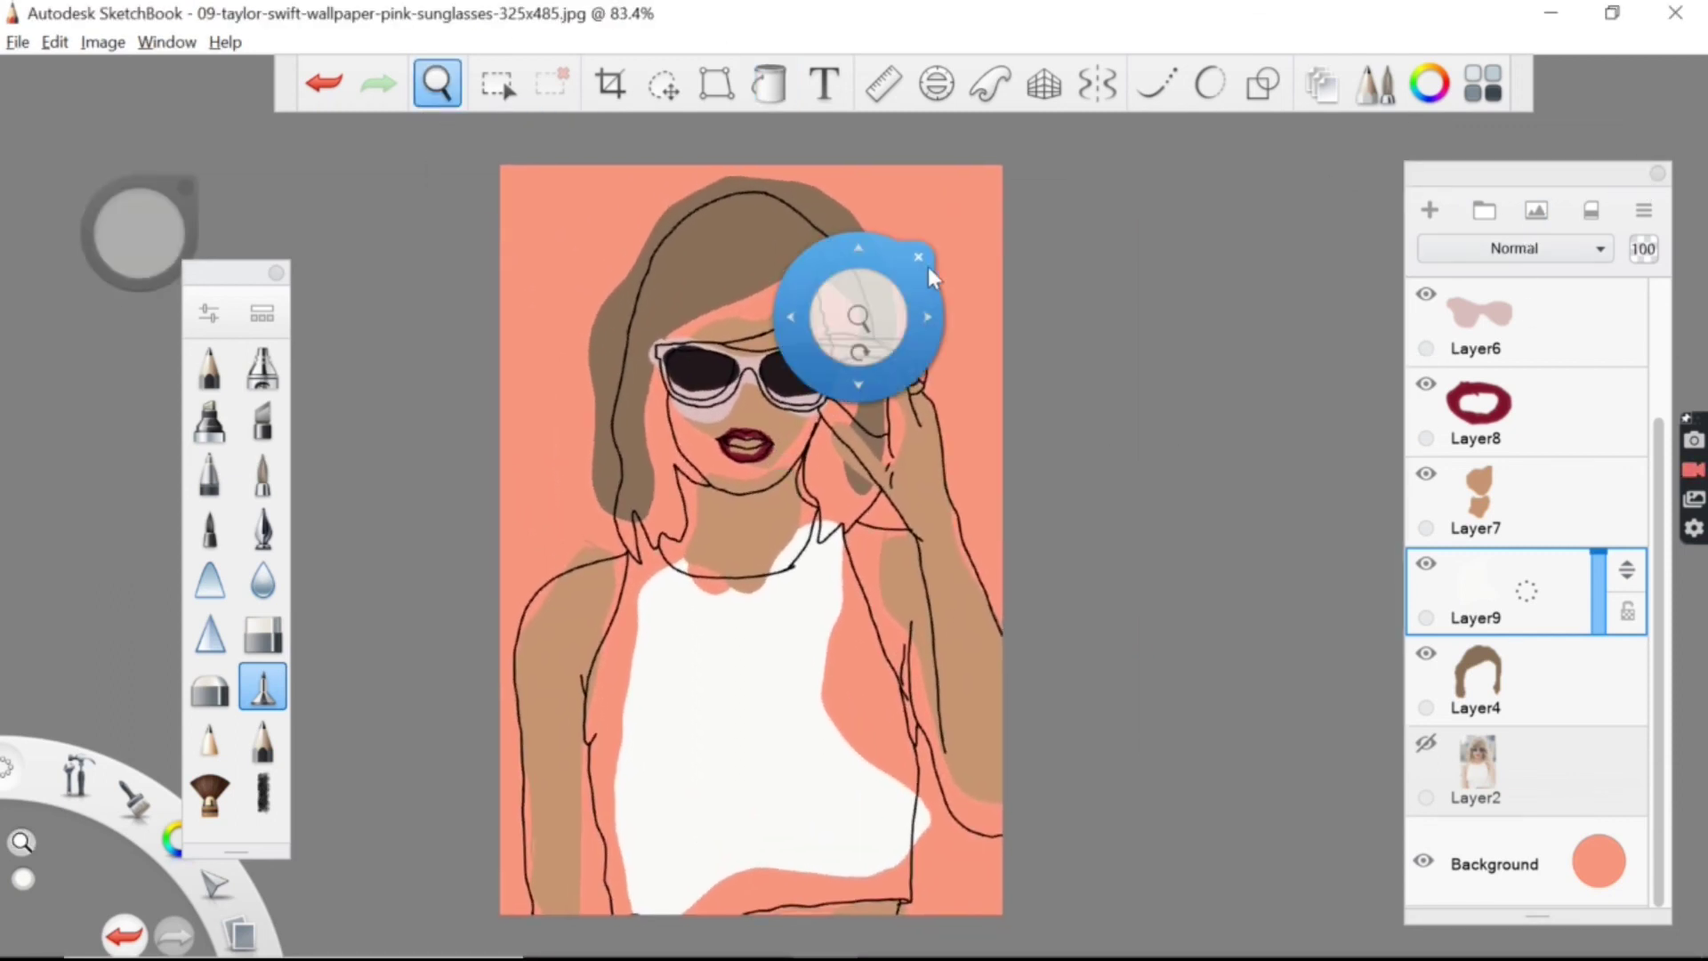
click(919, 258)
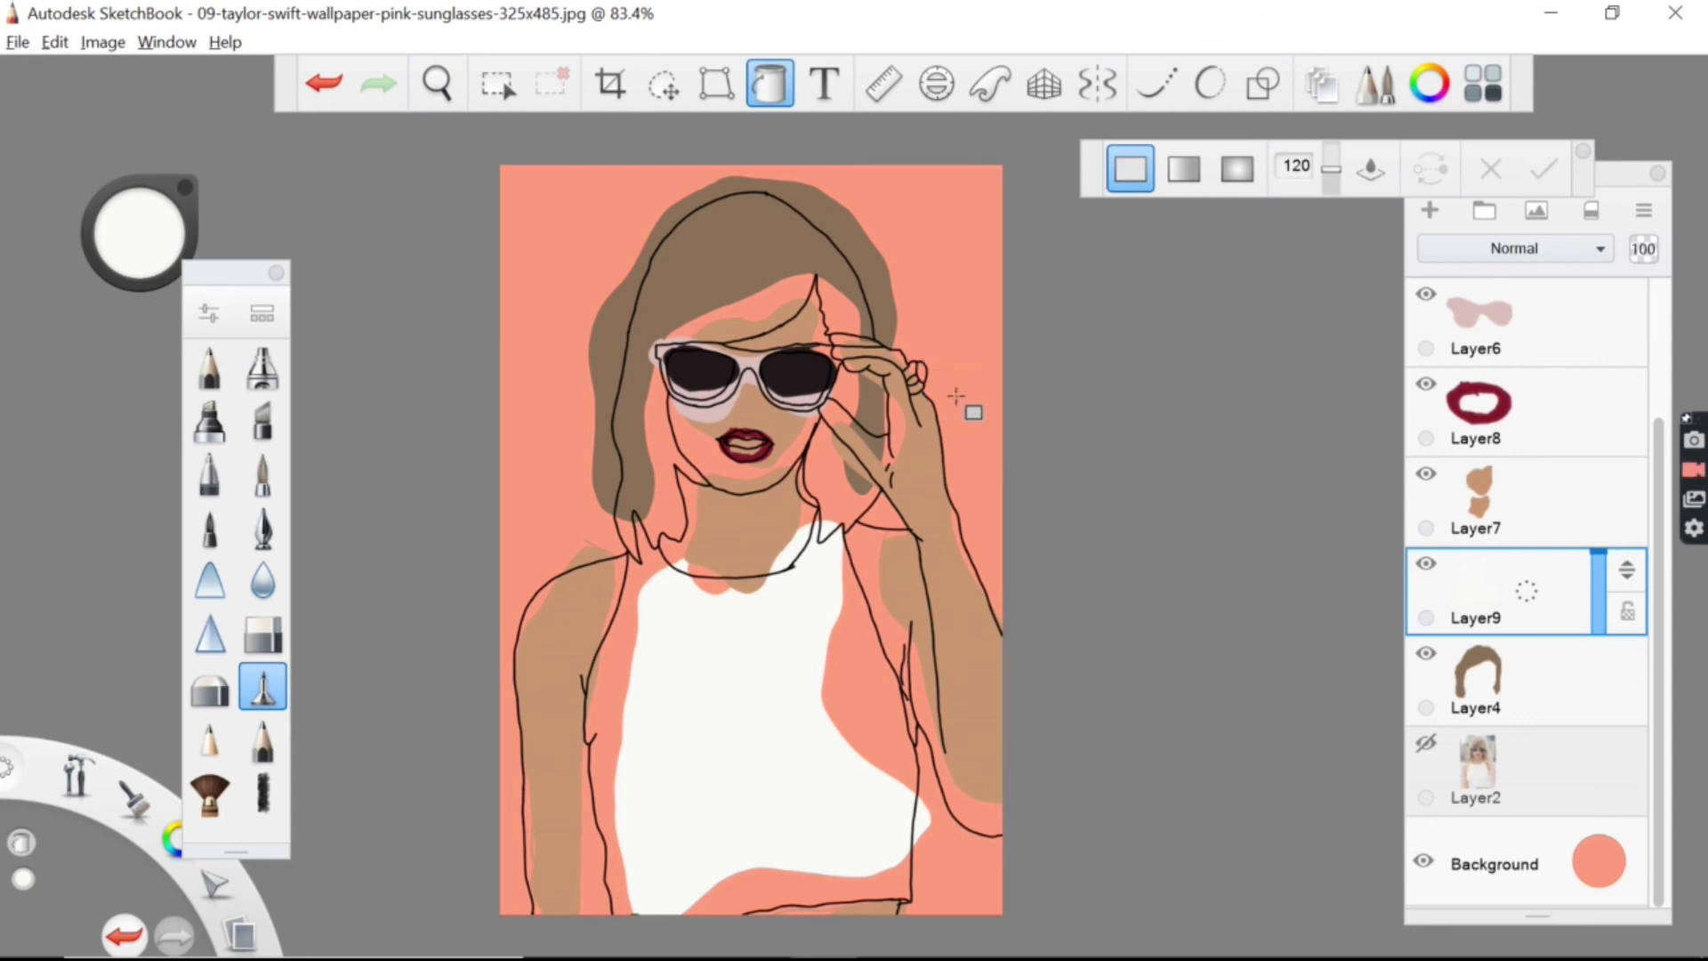